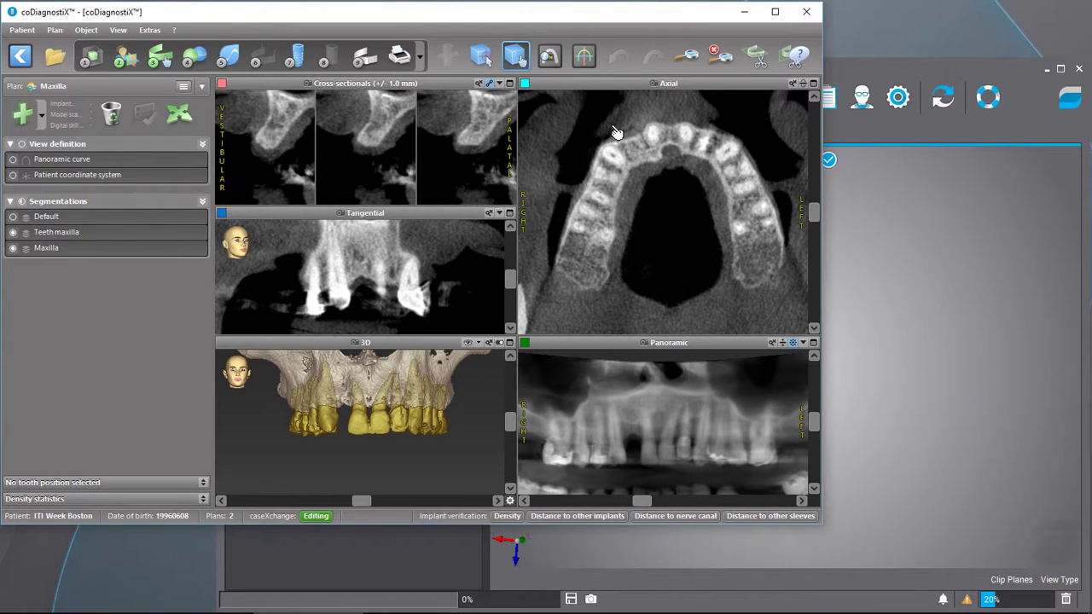
# Switch to DWOS Client and load the first order in the CAD Station list into the design view
pyautogui.moveTo(358, 502)
pyautogui.mouseDown()
pyautogui.moveTo(380, 504)
pyautogui.moveTo(364, 503)
pyautogui.mouseUp()
pyautogui.click(830, 281)
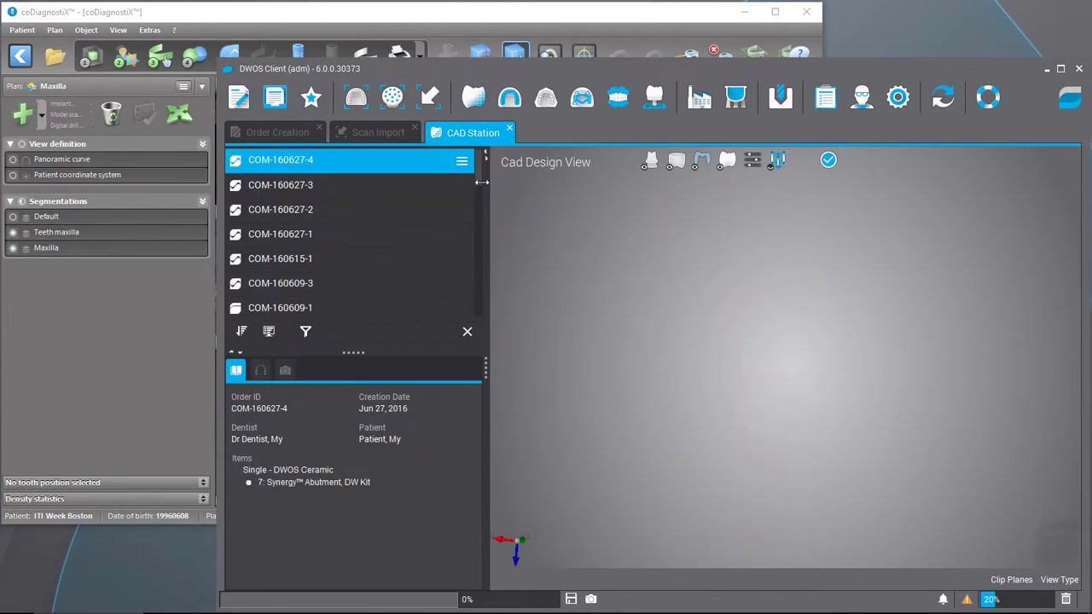
pyautogui.moveTo(410, 161); pyautogui.dragTo(629, 256)
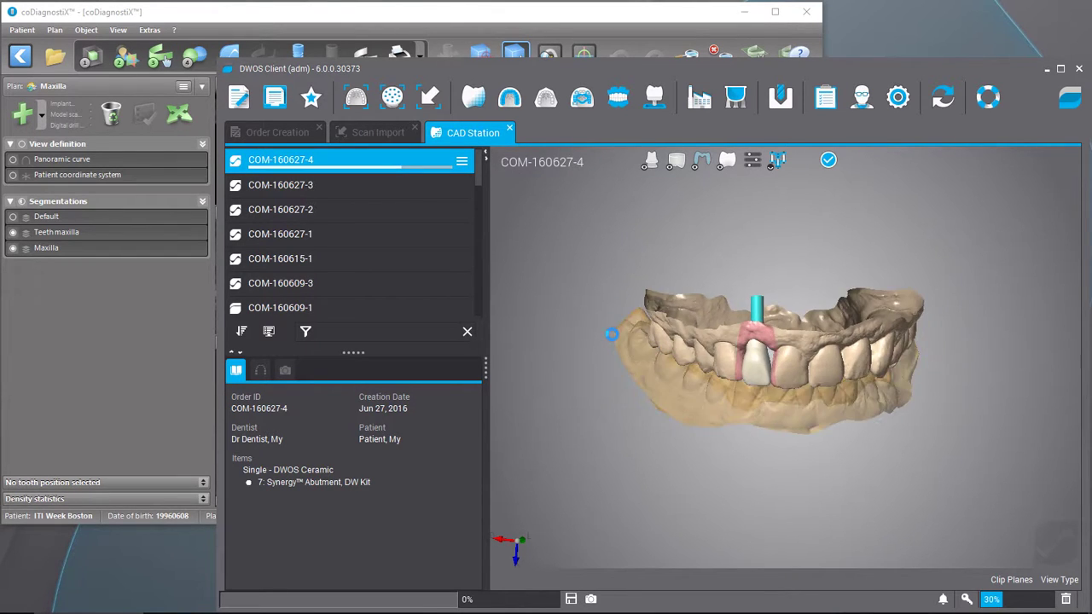
# Hide the opposing jaw scan in the design view, keeping the upper jaw and crown displayed
pyautogui.moveTo(850, 512); pyautogui.dragTo(784, 373)
pyautogui.scroll(2, 794, 411)
pyautogui.click(663, 162)
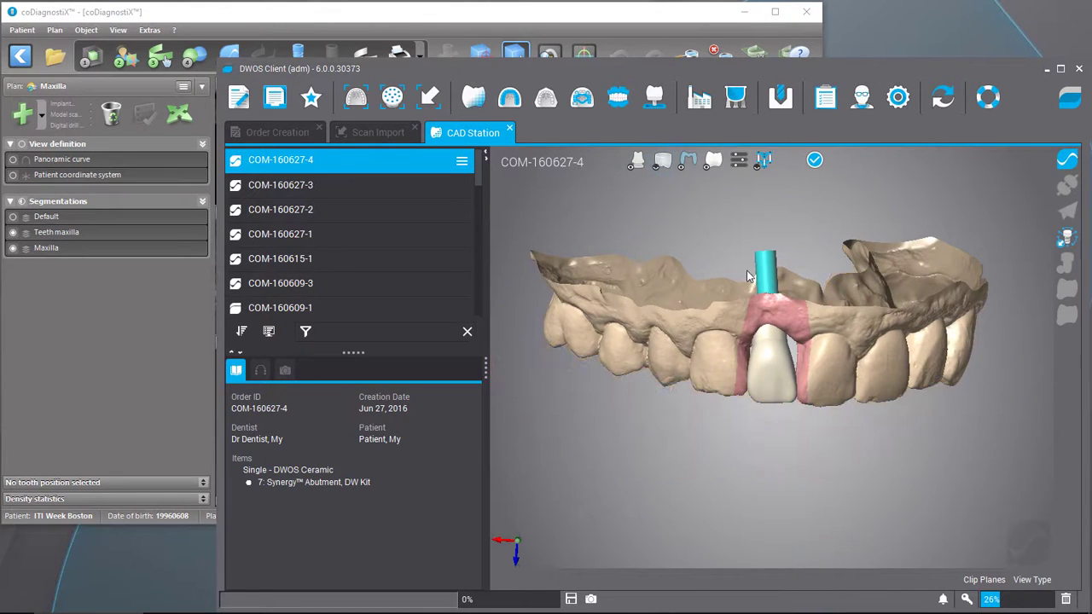
# Open the crown in the Anatomy Multi-Designer and adjust its rotation and position with the transform handles
pyautogui.rightClick(768, 372)
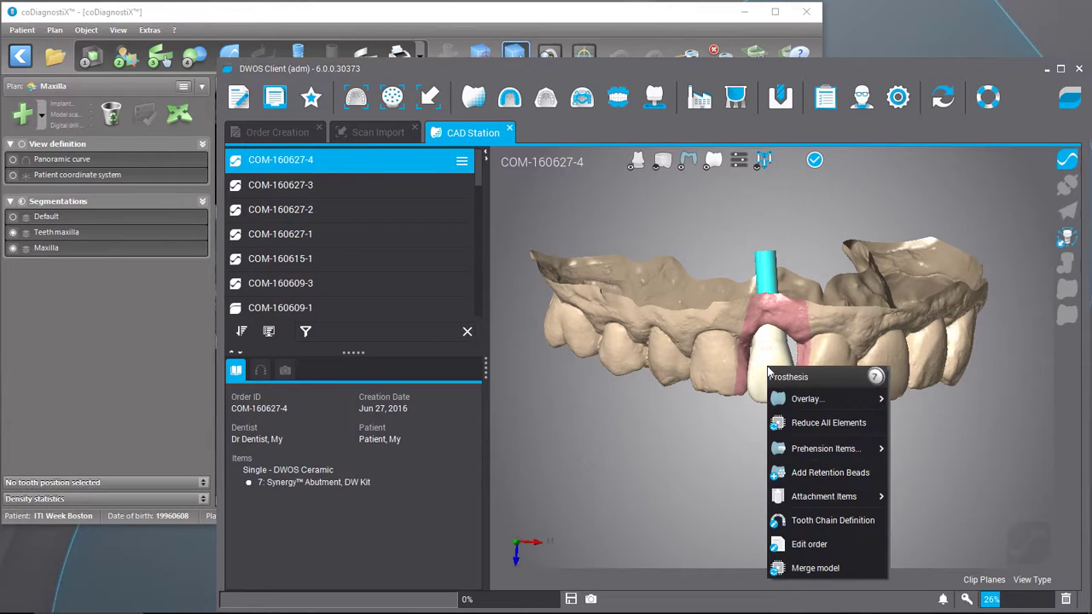
pyautogui.moveTo(806, 399)
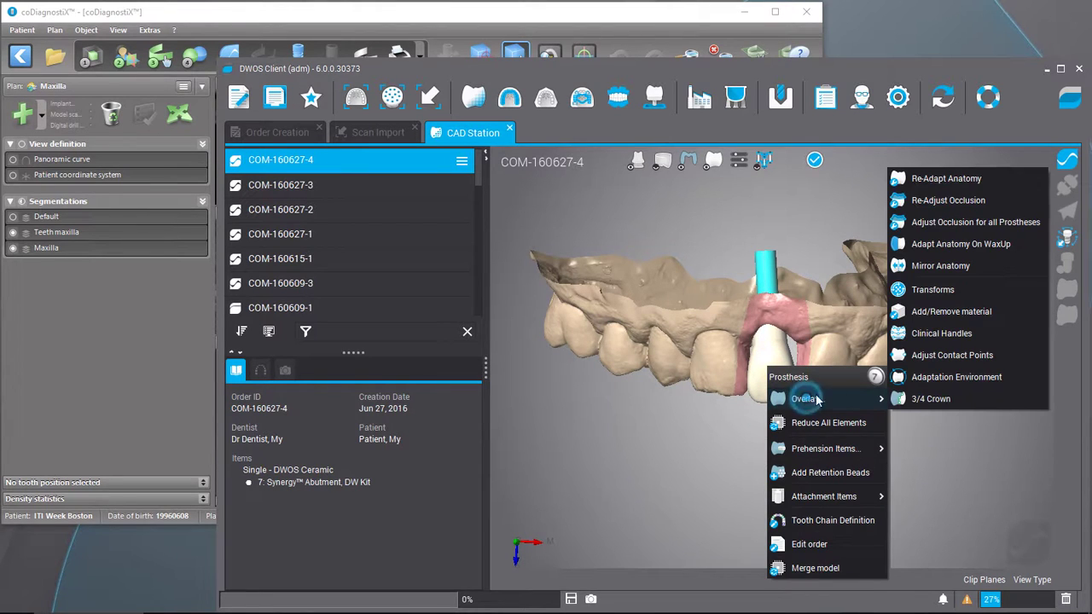
pyautogui.click(937, 337)
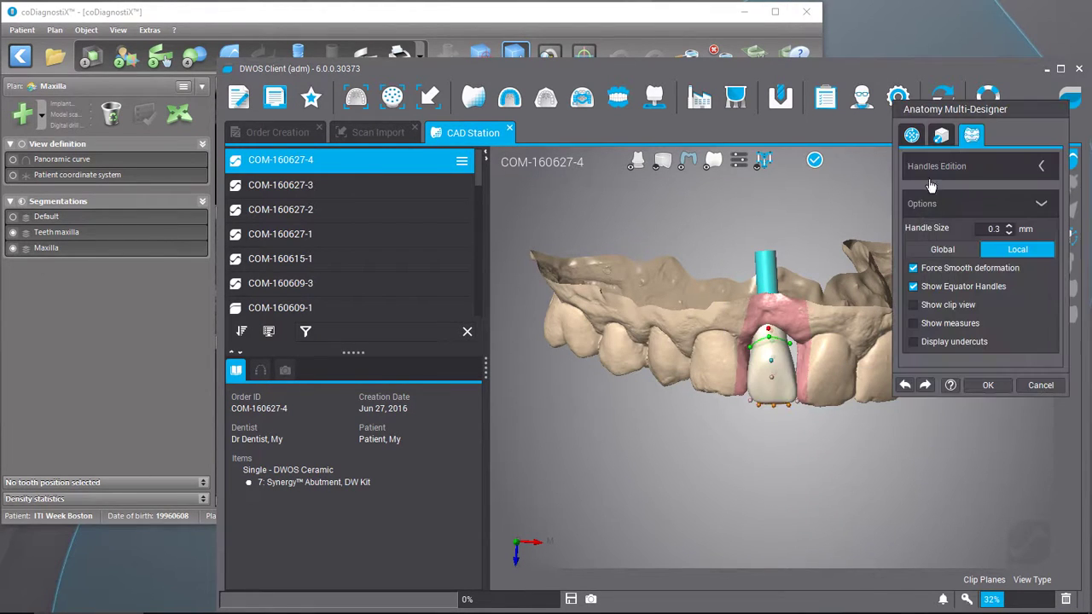
pyautogui.click(911, 137)
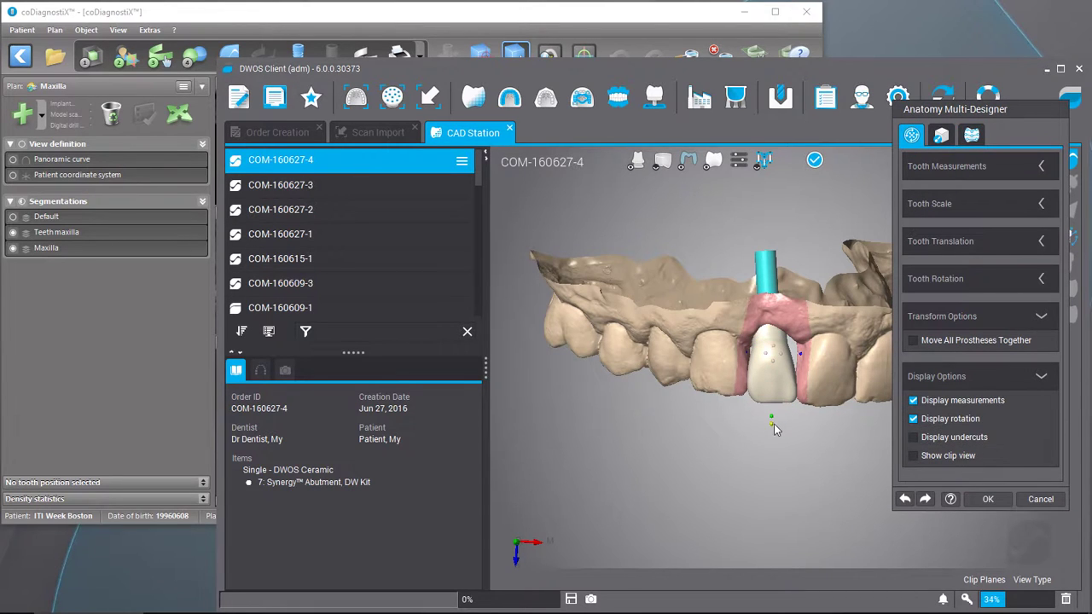
pyautogui.moveTo(772, 423); pyautogui.dragTo(763, 430)
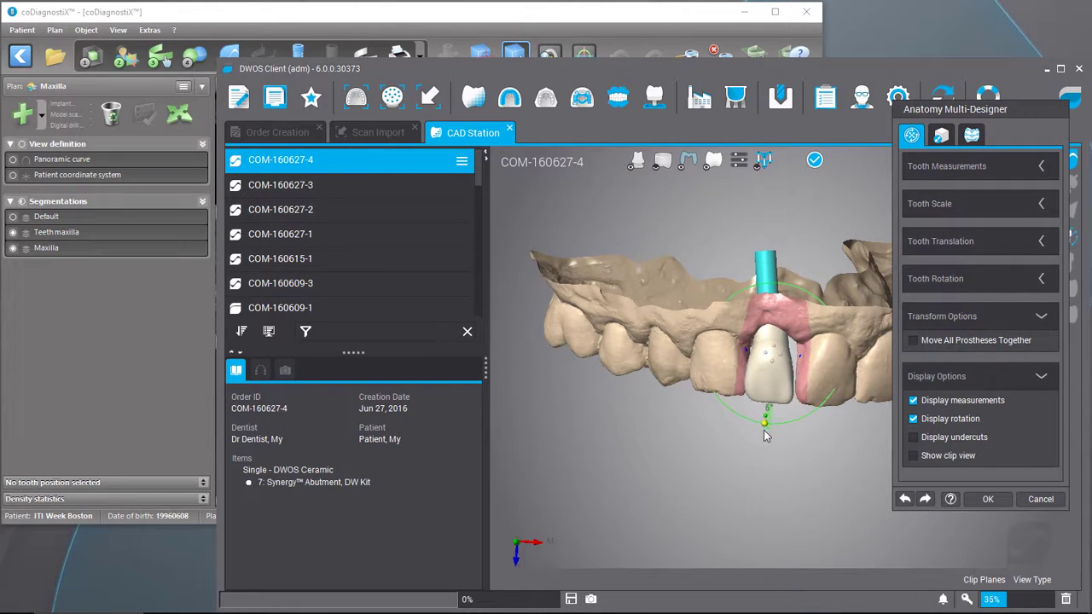
pyautogui.moveTo(776, 386); pyautogui.dragTo(780, 389)
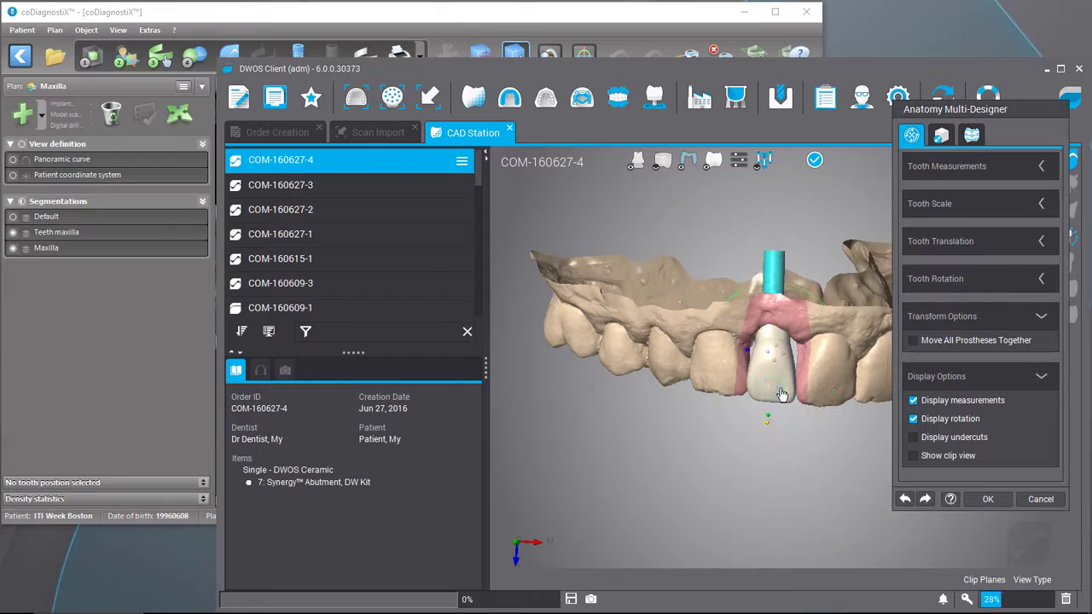
pyautogui.moveTo(822, 372); pyautogui.dragTo(768, 365, button='right')
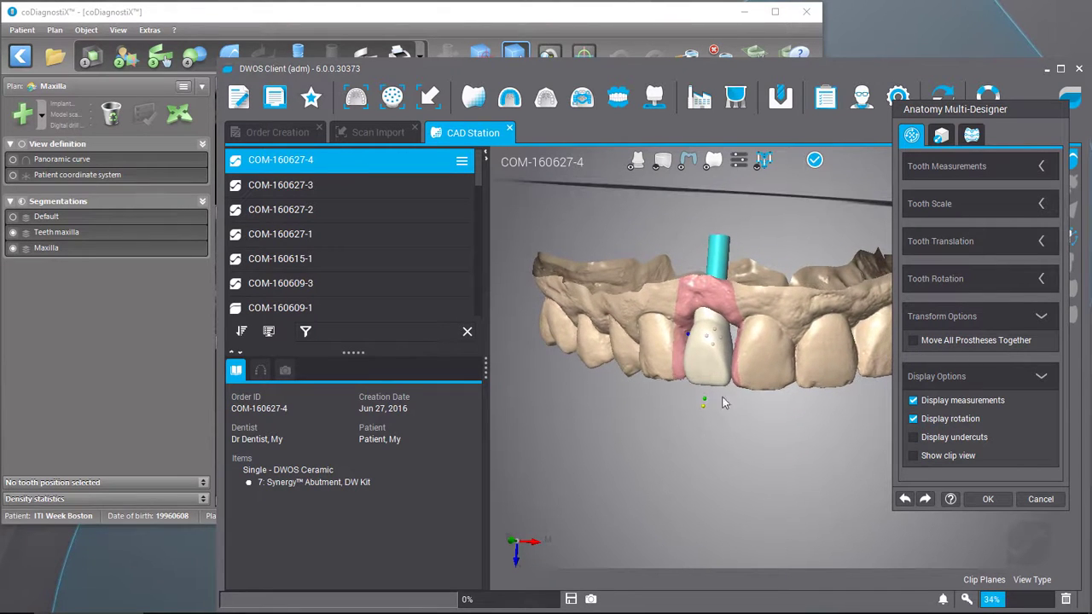
pyautogui.moveTo(705, 398); pyautogui.dragTo(709, 400)
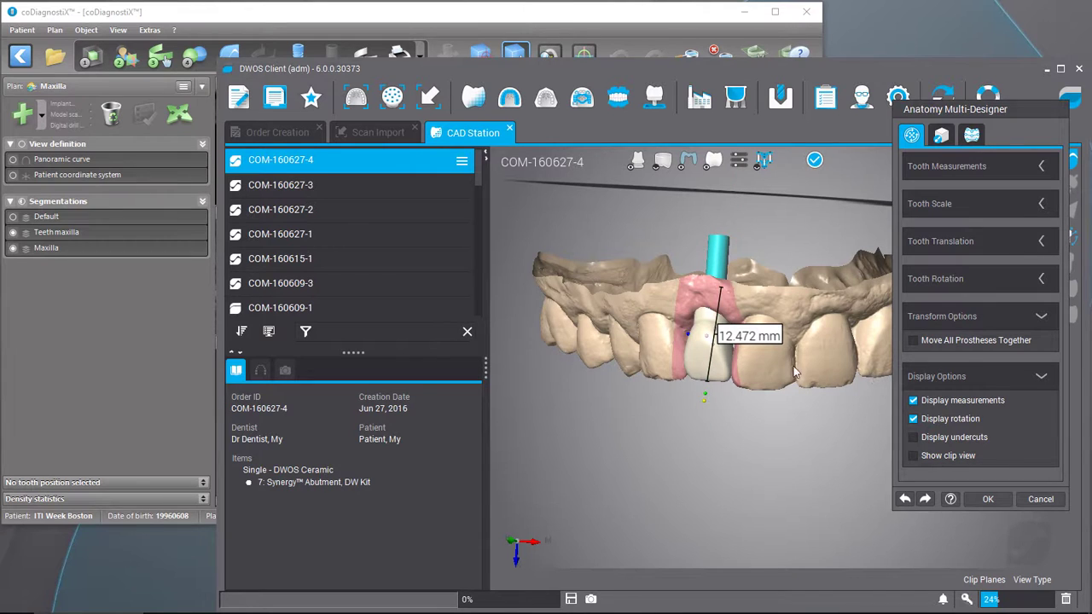
# Use the local clinical handles to reshape the crown's equator and cervical contour towards the gum line
pyautogui.click(972, 135)
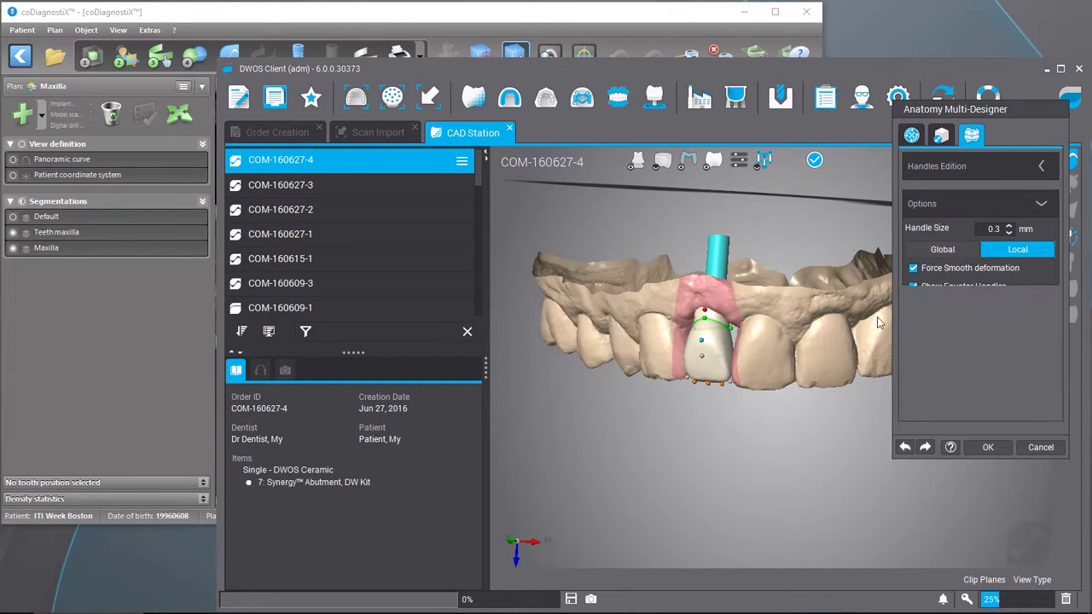
pyautogui.moveTo(770, 348); pyautogui.dragTo(757, 371, button='right')
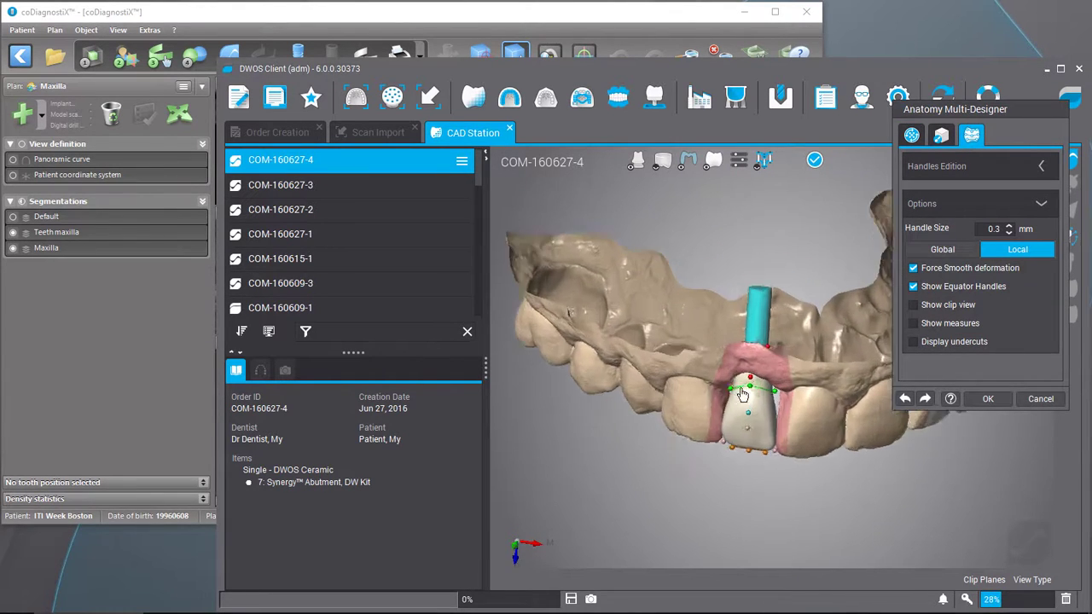
pyautogui.scroll(5, 755, 369)
pyautogui.moveTo(732, 420)
pyautogui.mouseDown(button='middle')
pyautogui.moveTo(760, 400)
pyautogui.moveTo(748, 421)
pyautogui.mouseUp(button='middle')
pyautogui.moveTo(734, 482); pyautogui.dragTo(732, 449)
pyautogui.moveTo(802, 490); pyautogui.dragTo(807, 481)
pyautogui.moveTo(682, 484); pyautogui.dragTo(670, 476)
# Refine the crown's shape with the clinical handles from several angles and accept the anatomy changes
pyautogui.moveTo(764, 267); pyautogui.dragTo(751, 469)
pyautogui.moveTo(786, 547); pyautogui.dragTo(791, 543, button='right')
pyautogui.moveTo(789, 548); pyautogui.dragTo(774, 312)
pyautogui.scroll(-3, 774, 312)
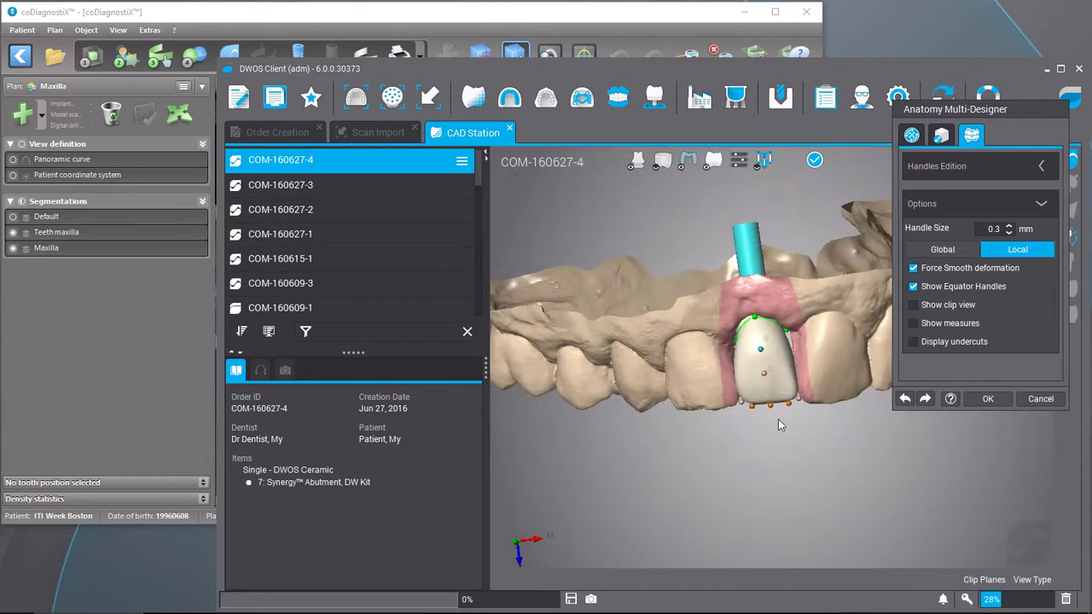
pyautogui.moveTo(778, 420); pyautogui.dragTo(710, 448, button='right')
pyautogui.moveTo(792, 510); pyautogui.dragTo(789, 437)
pyautogui.moveTo(767, 365); pyautogui.dragTo(793, 427)
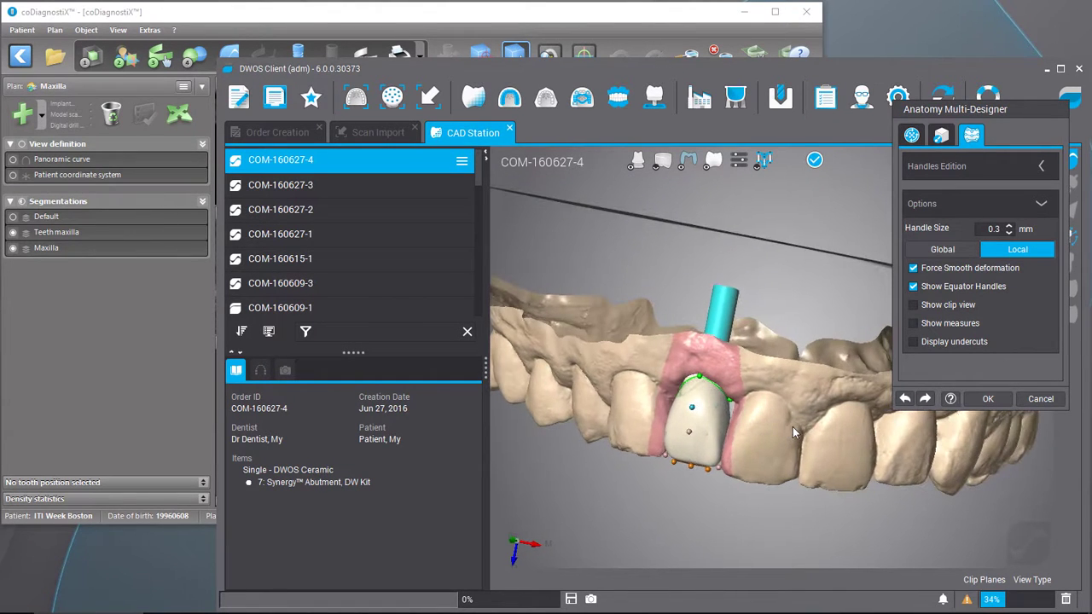
pyautogui.click(983, 396)
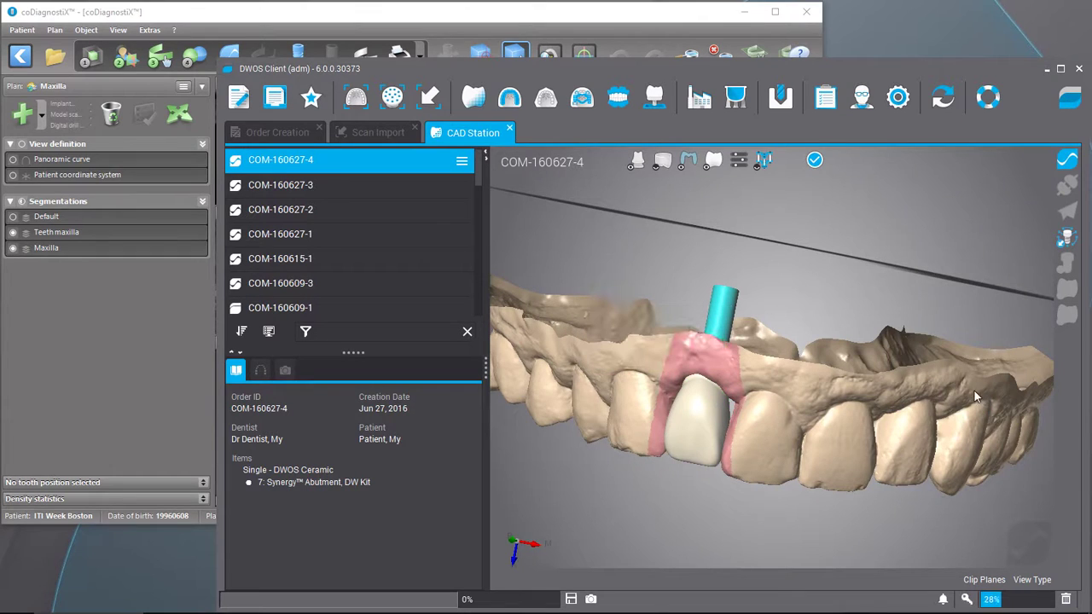
# Create a local Synergy share of the crown design on this machine
pyautogui.moveTo(829, 414); pyautogui.dragTo(818, 390)
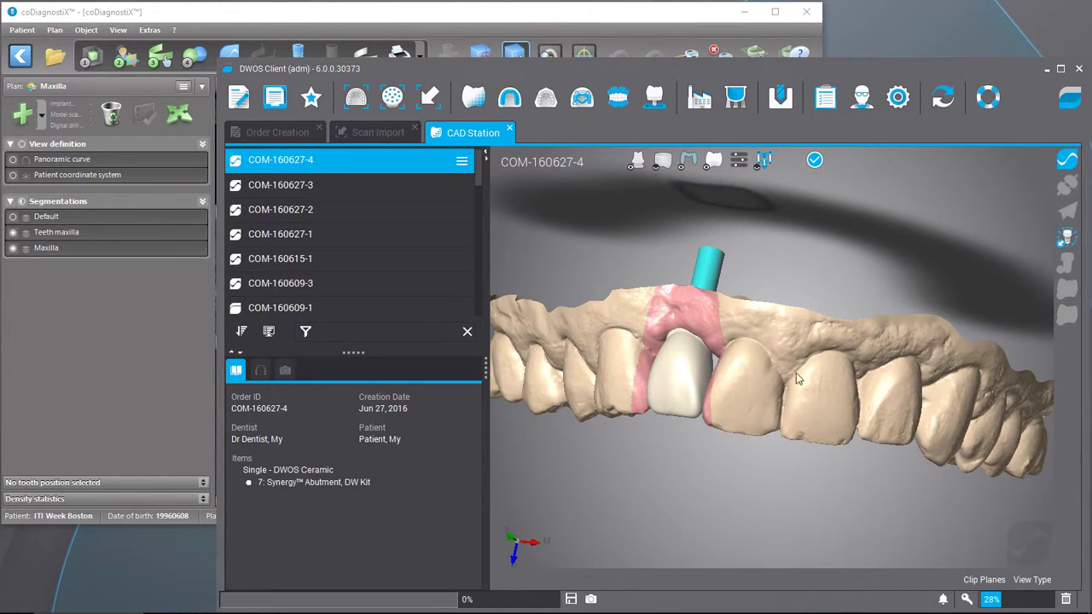
pyautogui.click(1067, 161)
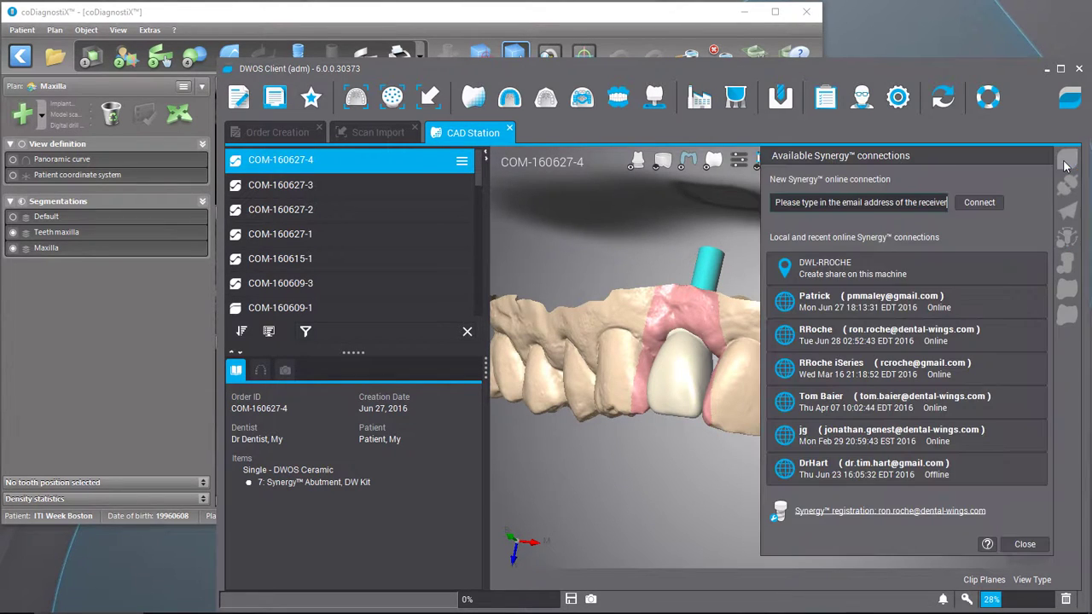
pyautogui.click(823, 270)
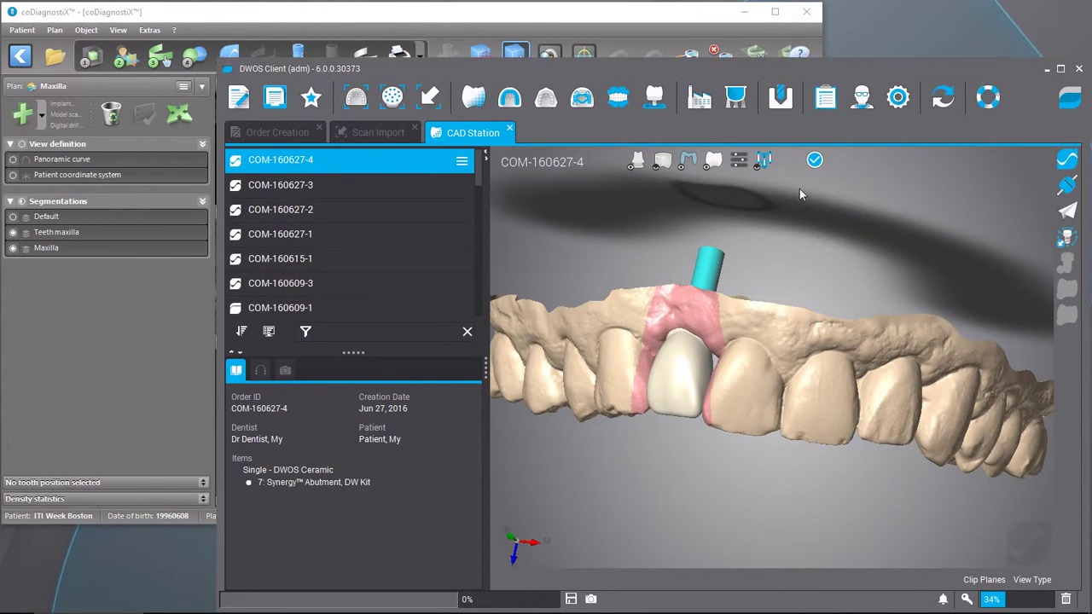
# Switch to coDiagnostiX and connect the plan to the available My Patient Synergy share
pyautogui.click(125, 312)
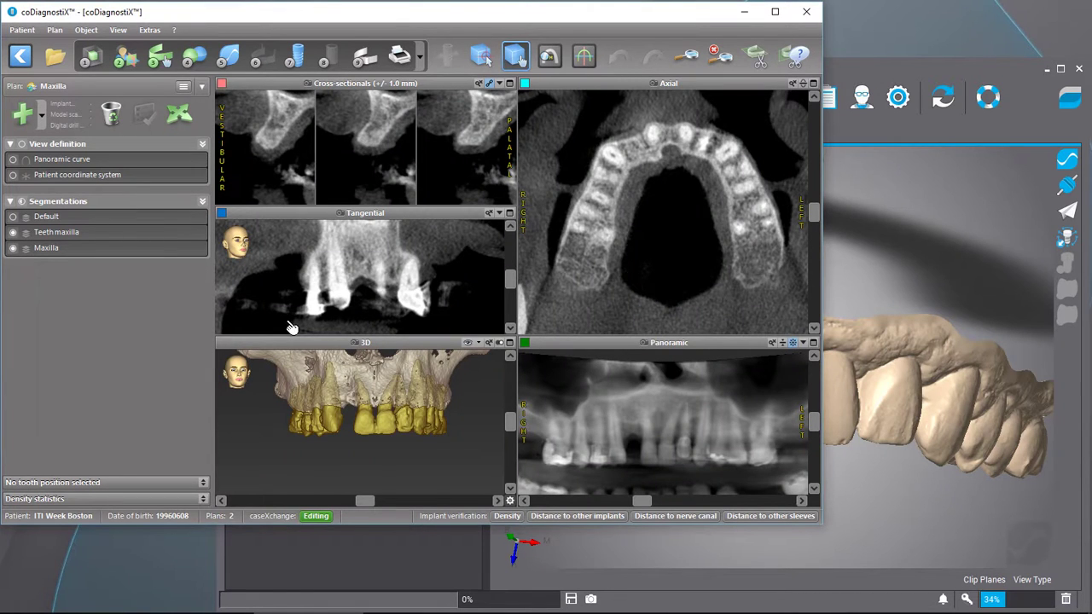
pyautogui.click(229, 56)
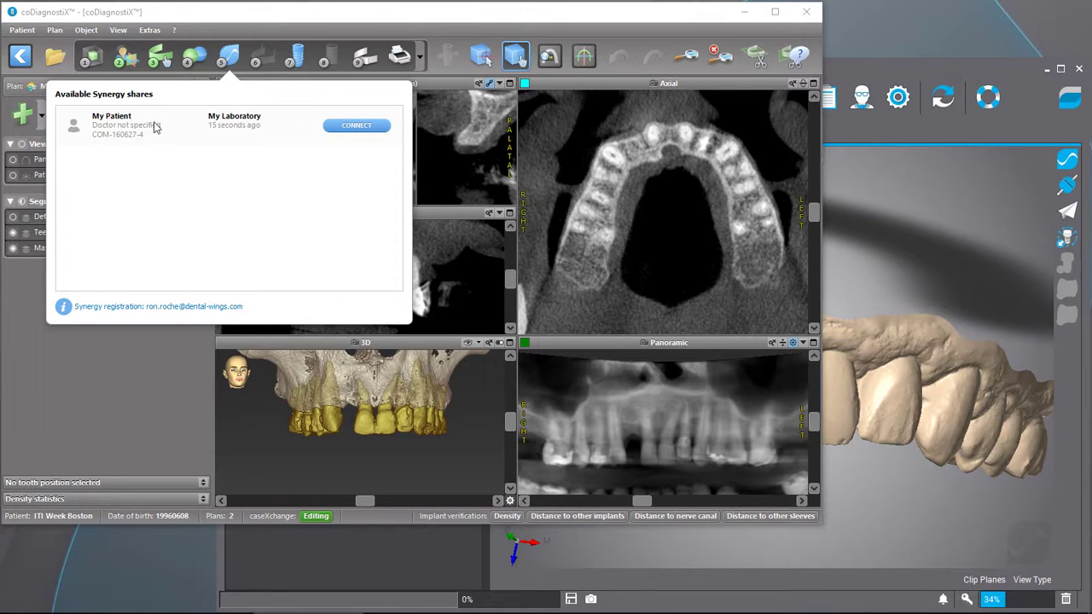
pyautogui.click(350, 126)
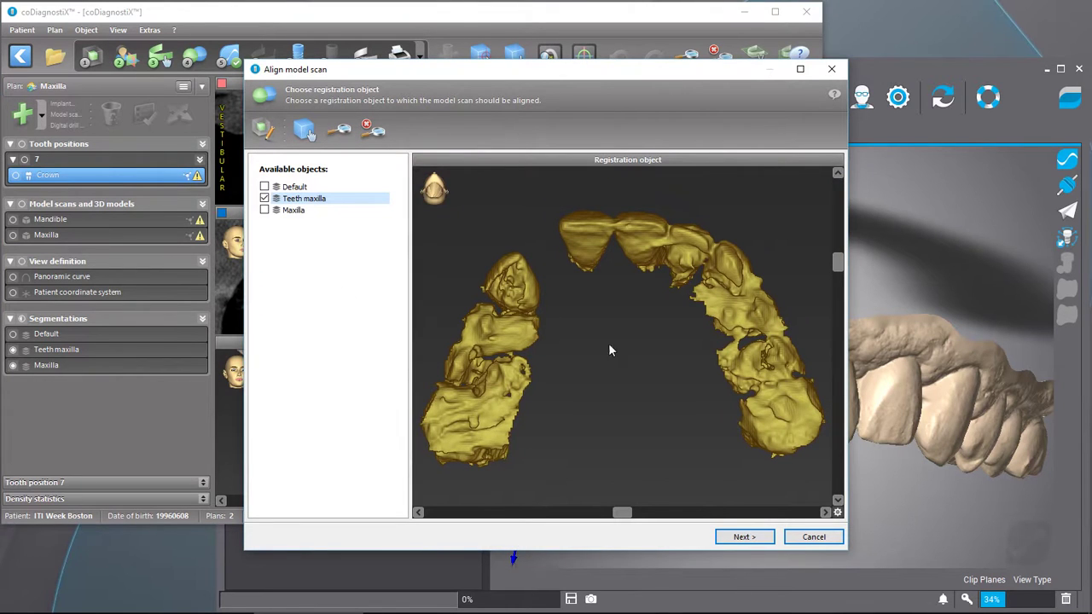
# Accept Teeth maxilla as the registration object and mark matching regions on the right second-to-last tooth and right central incisor in both views
pyautogui.click(744, 536)
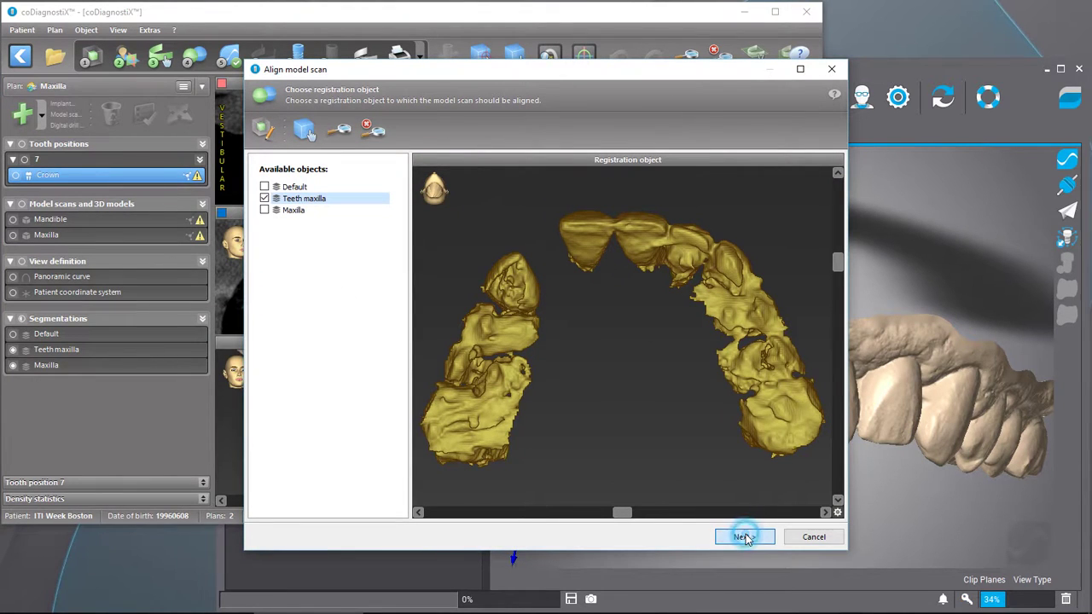
pyautogui.click(801, 69)
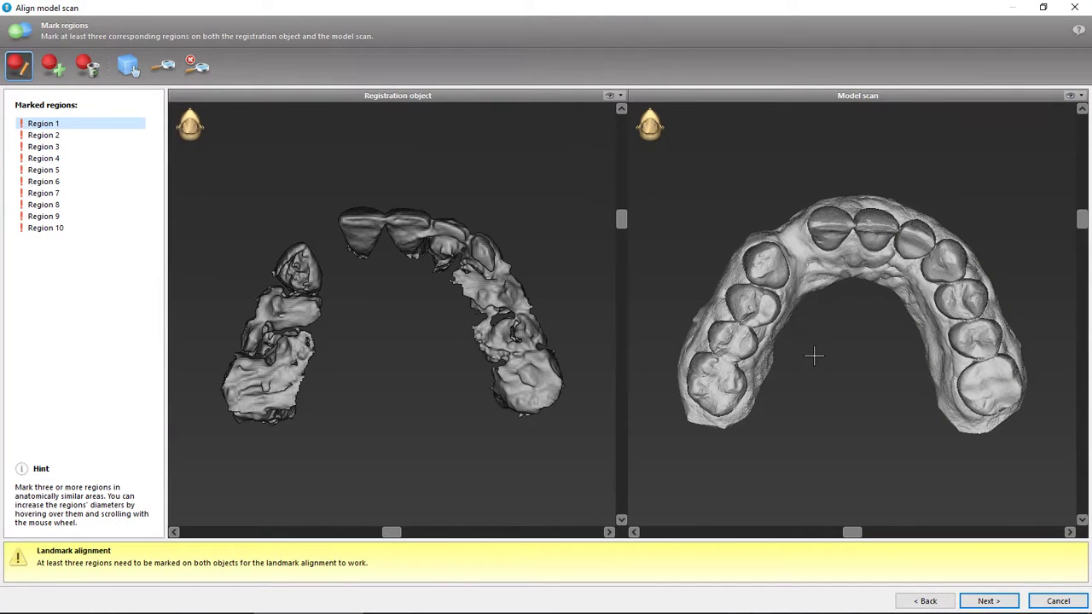
pyautogui.click(253, 340)
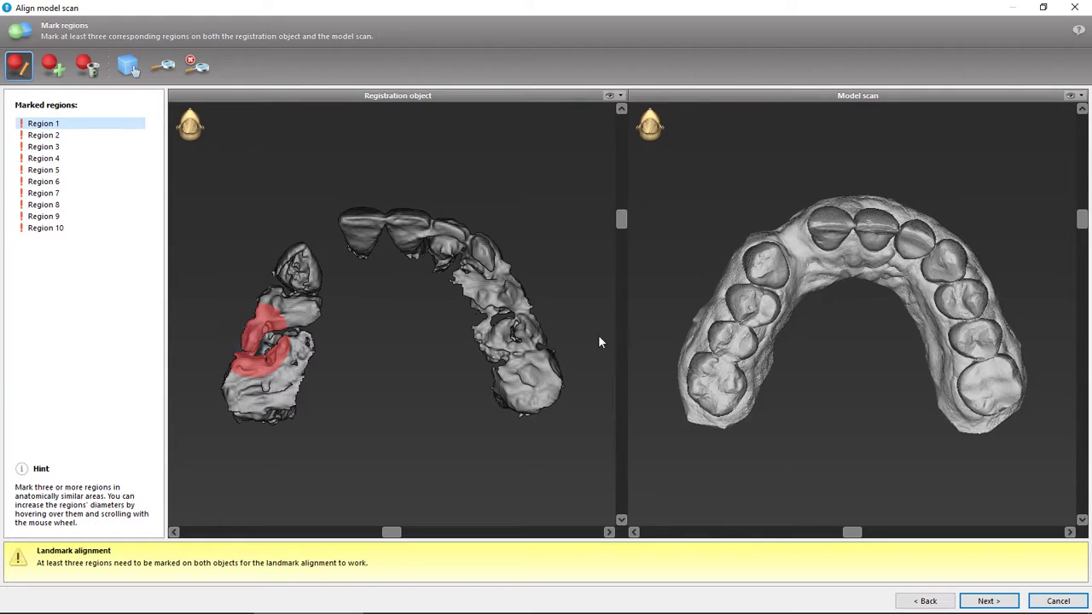
pyautogui.click(721, 339)
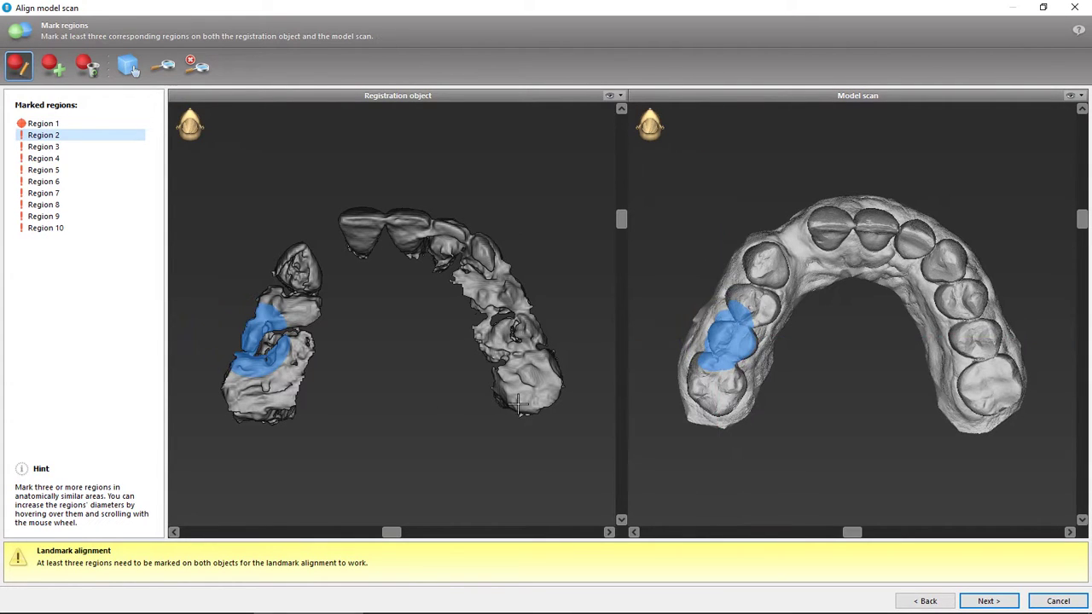
pyautogui.click(362, 219)
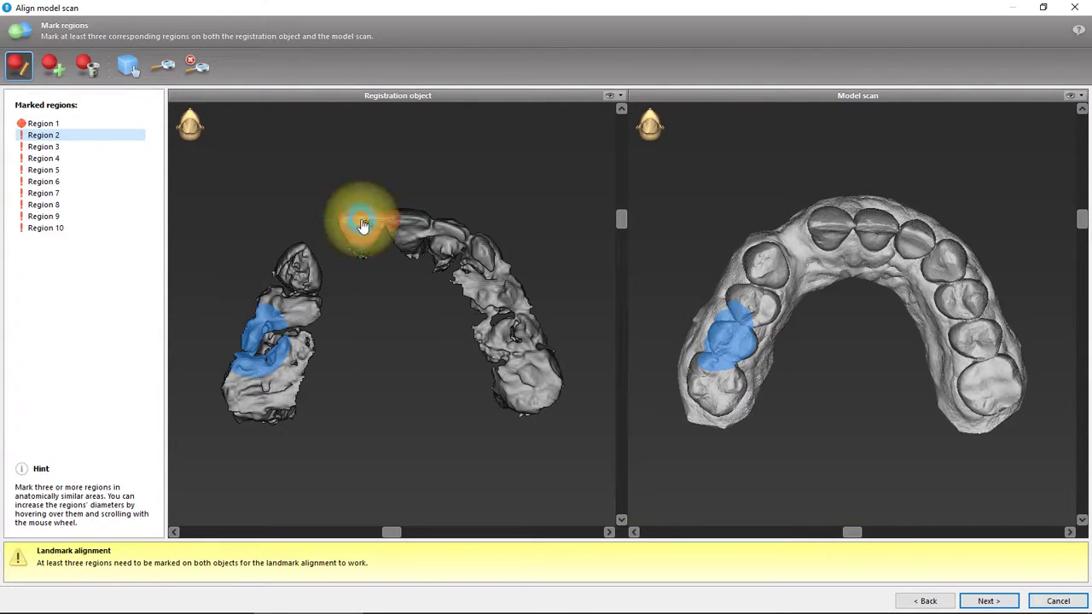
pyautogui.click(833, 224)
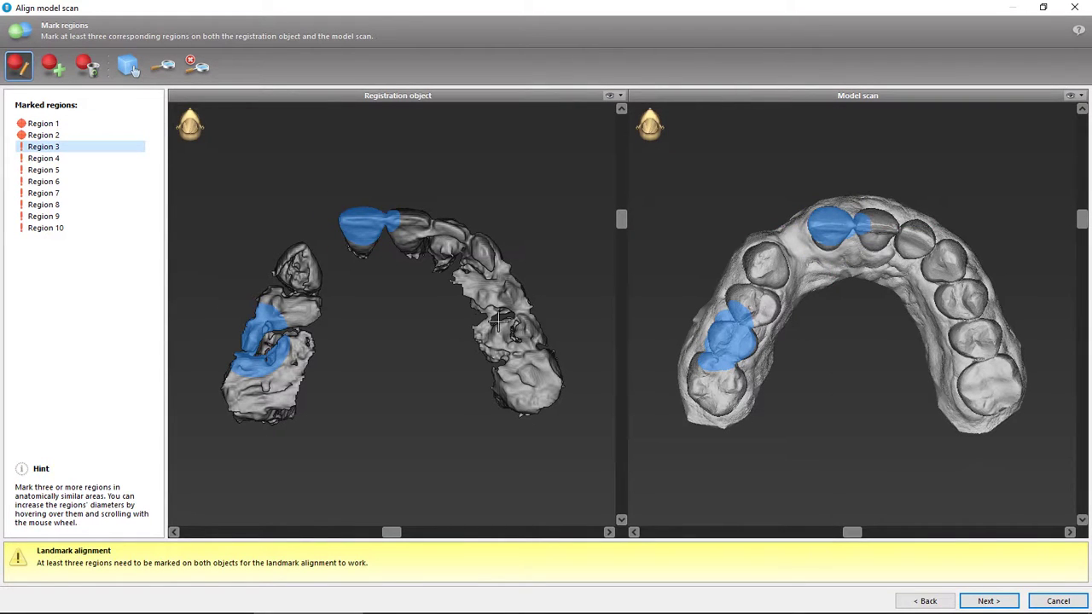
# Mark the third matching region on the last left molar of both models and run the automatic registration
pyautogui.moveTo(621, 220); pyautogui.dragTo(622, 171)
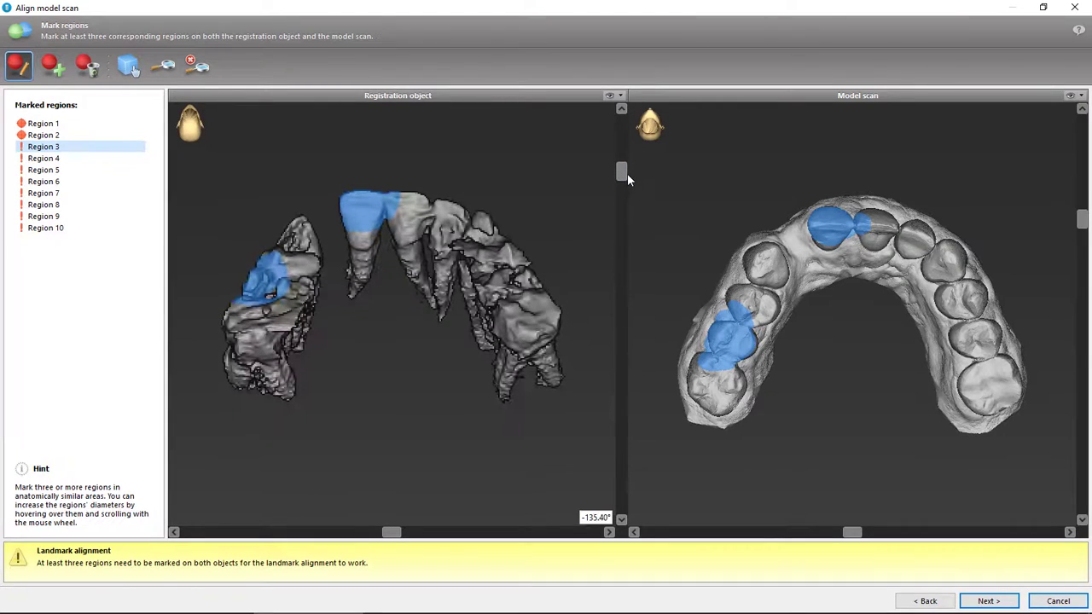
pyautogui.click(524, 328)
pyautogui.moveTo(1084, 220); pyautogui.dragTo(1082, 162)
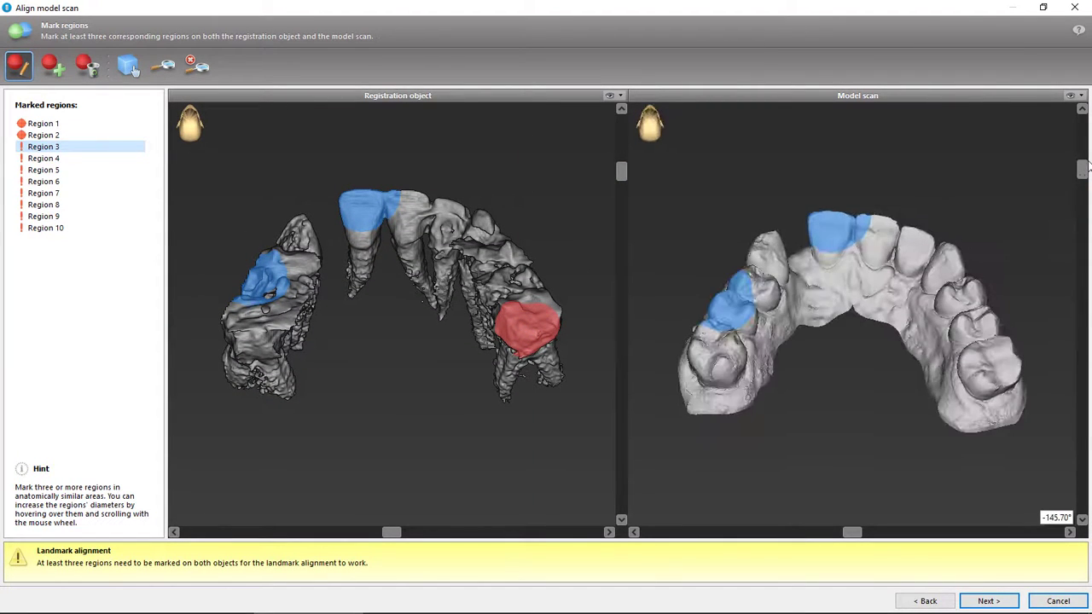
pyautogui.click(985, 369)
pyautogui.click(988, 600)
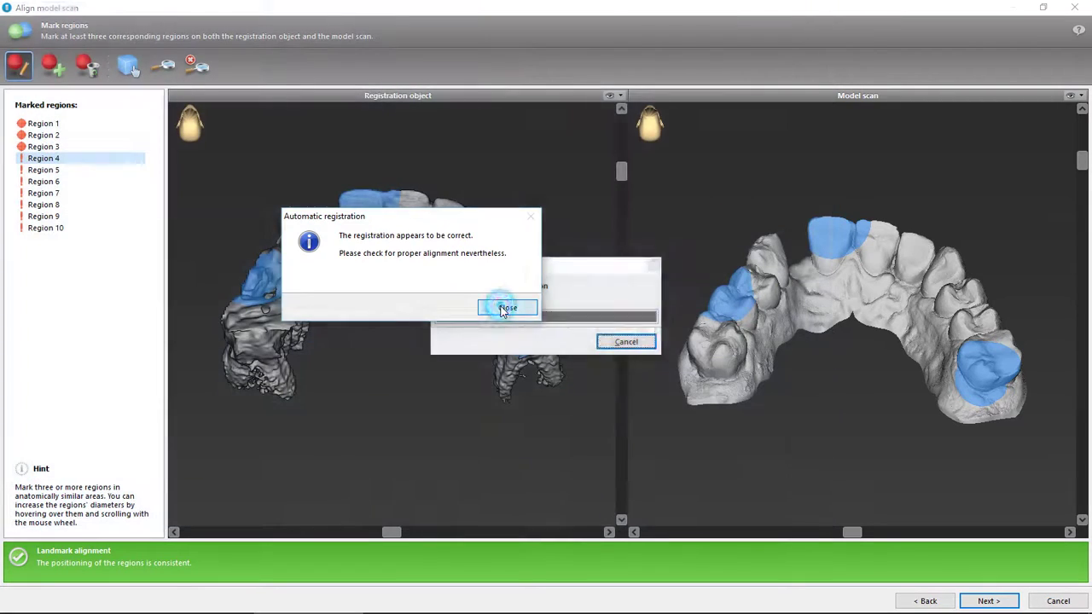
pyautogui.click(501, 307)
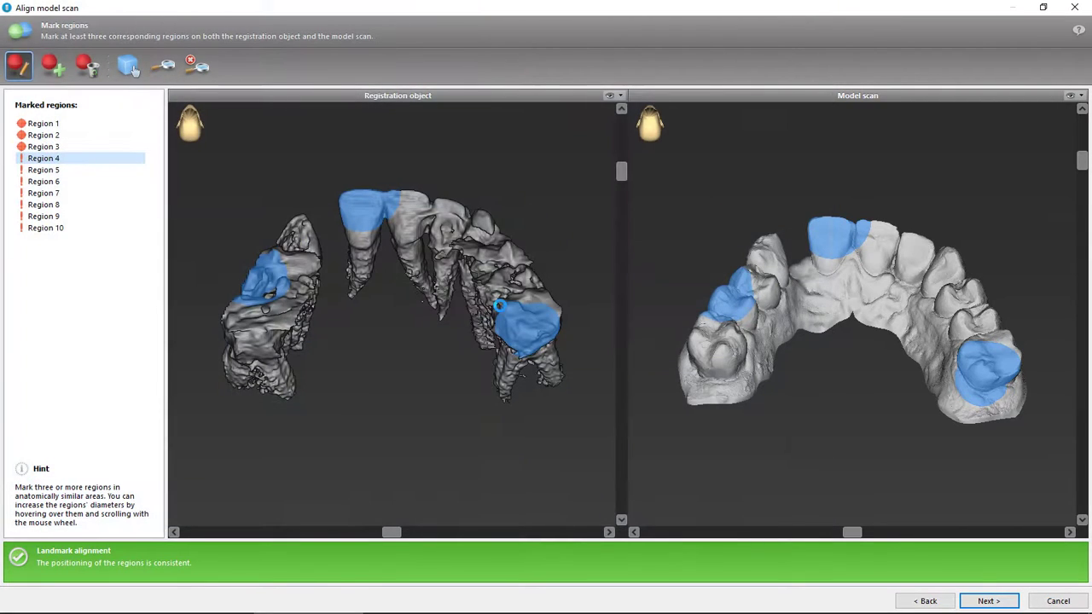
# Examine how the model scan contour fits the teeth and soft tissue across the coronal CT slices in an enlarged view
pyautogui.doubleClick(469, 93)
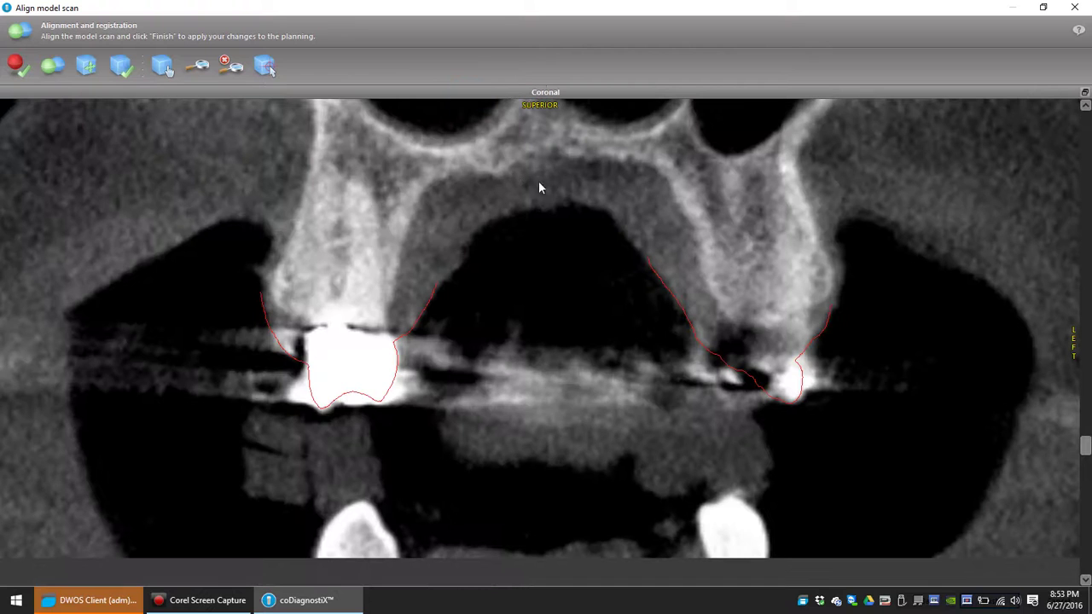
pyautogui.scroll(-4, 550, 341)
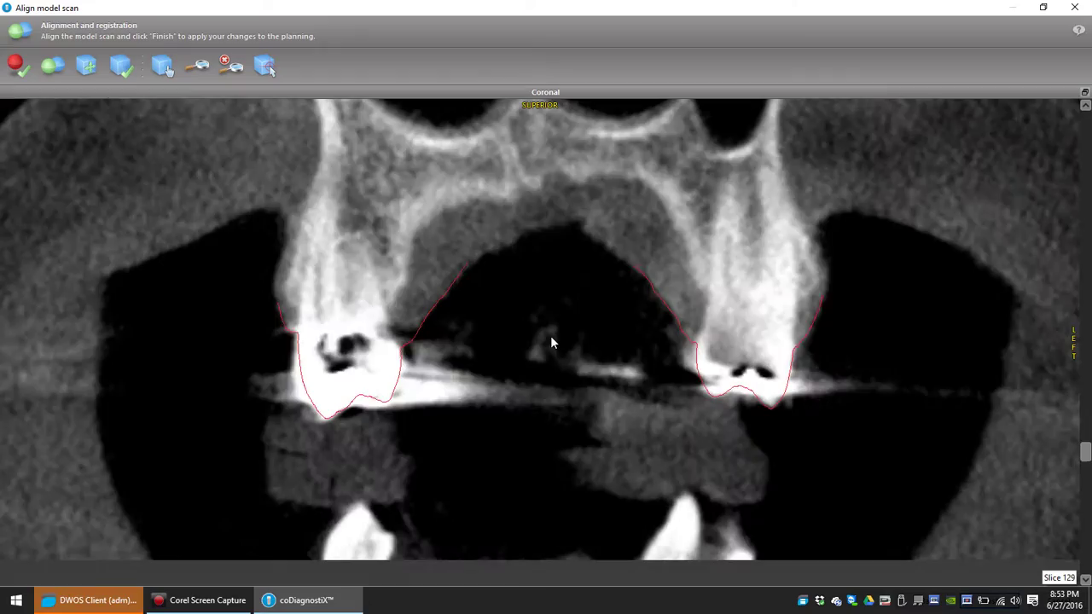
pyautogui.scroll(-3, 550, 335)
pyautogui.scroll(-4, 554, 330)
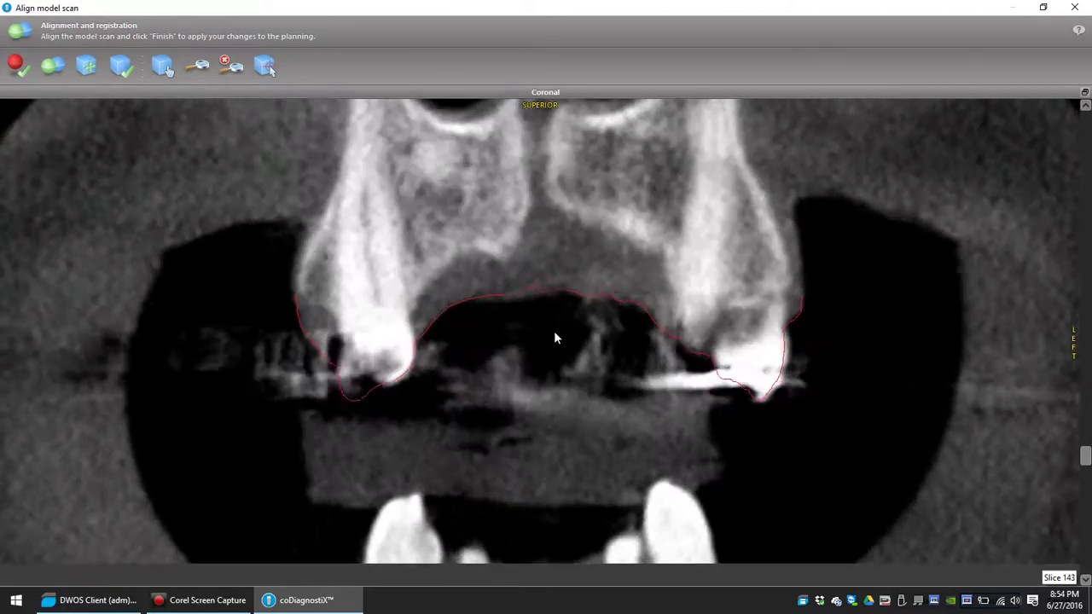
pyautogui.scroll(8, 554, 330)
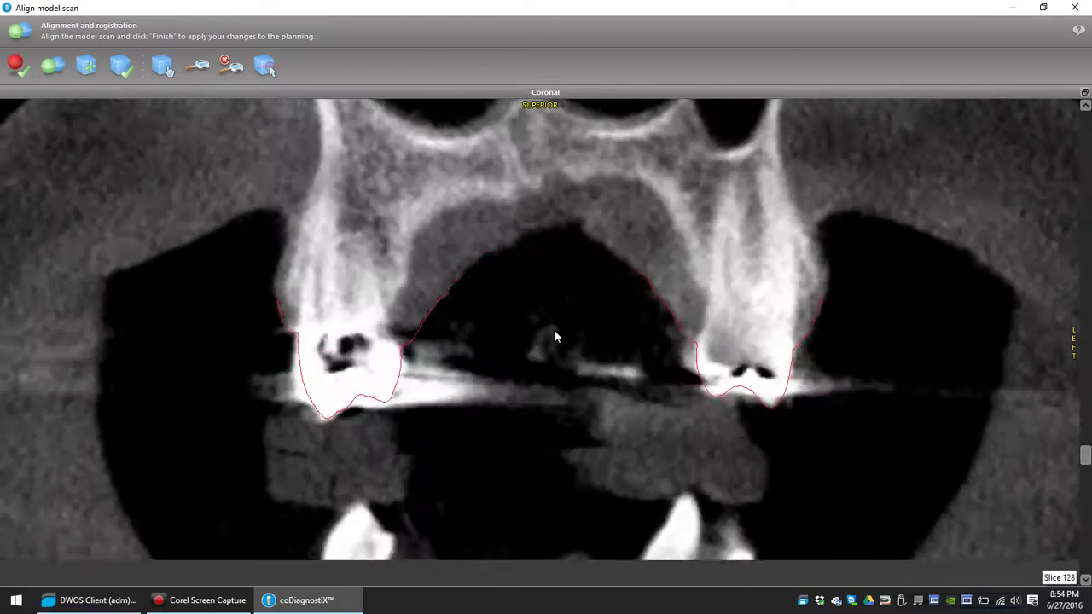
pyautogui.scroll(9, 554, 336)
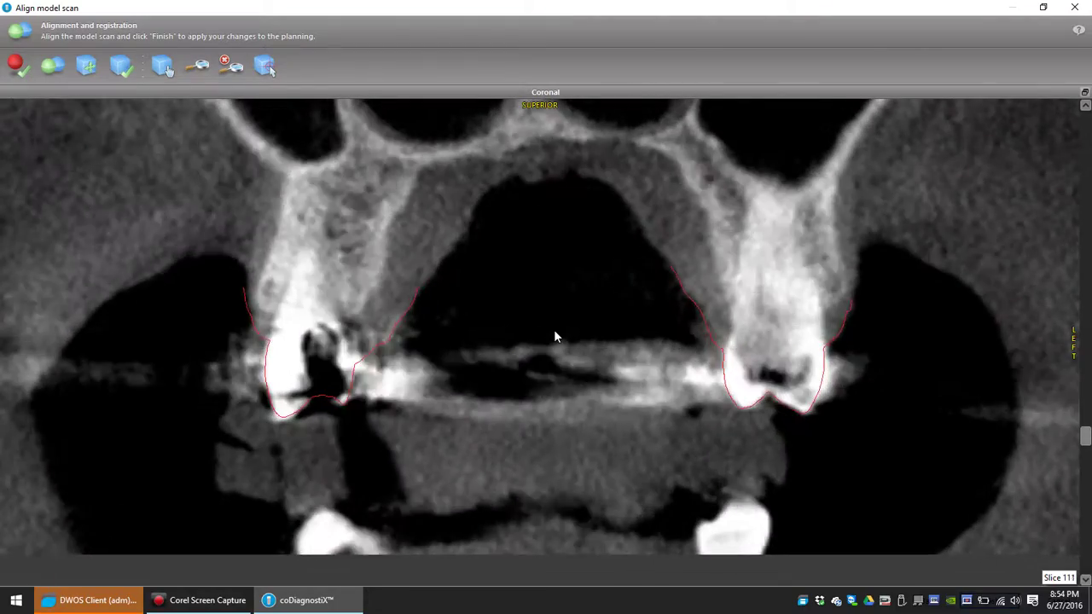
pyautogui.scroll(5, 555, 337)
pyautogui.scroll(6, 554, 337)
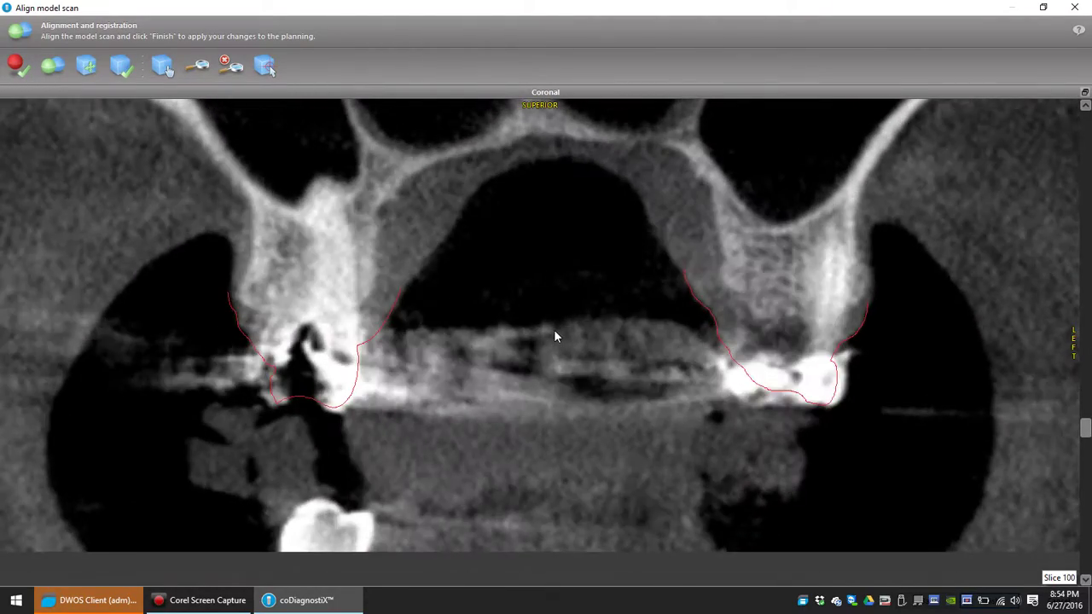
pyautogui.scroll(-10, 554, 336)
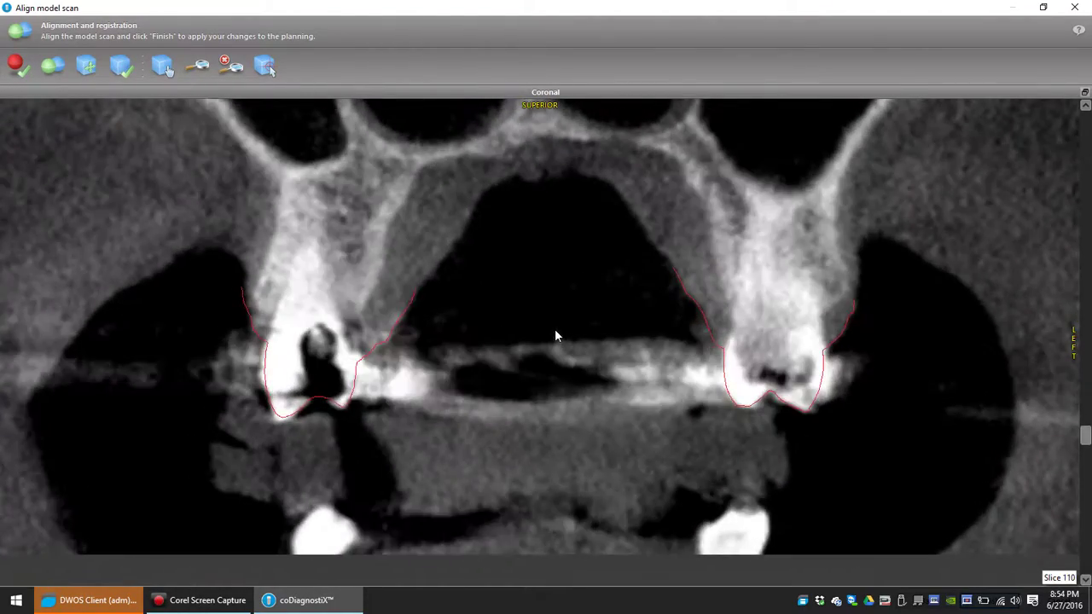
pyautogui.scroll(-2, 556, 331)
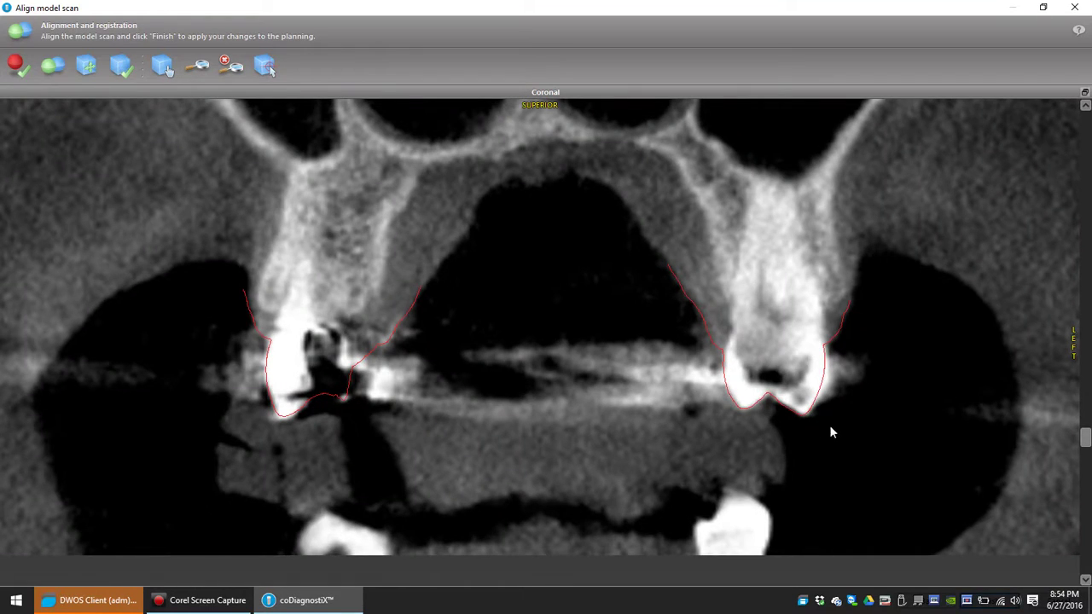
pyautogui.scroll(-19, 539, 394)
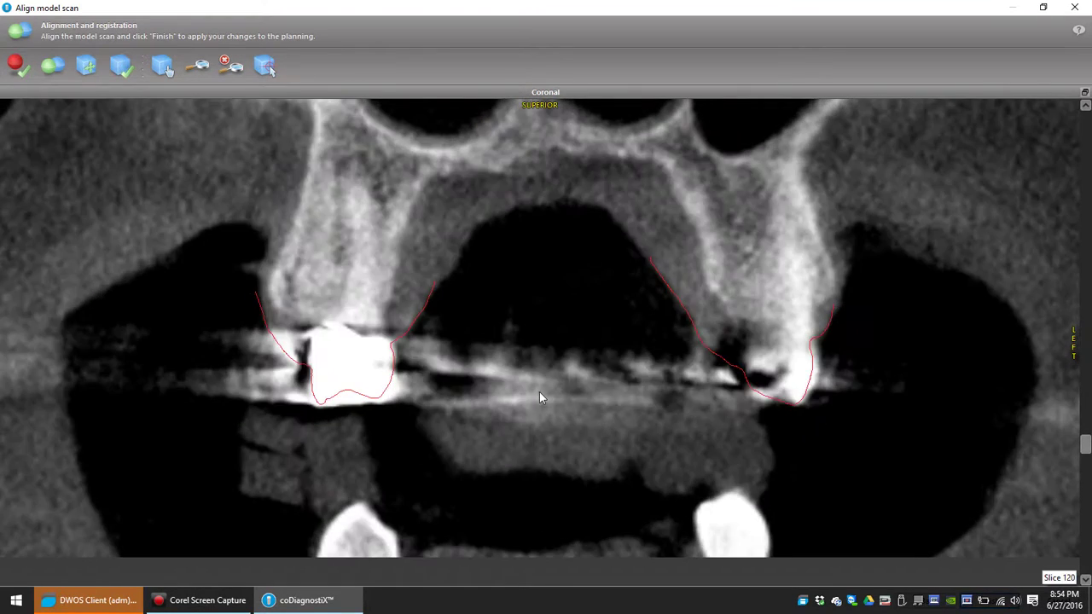
pyautogui.scroll(-13, 539, 398)
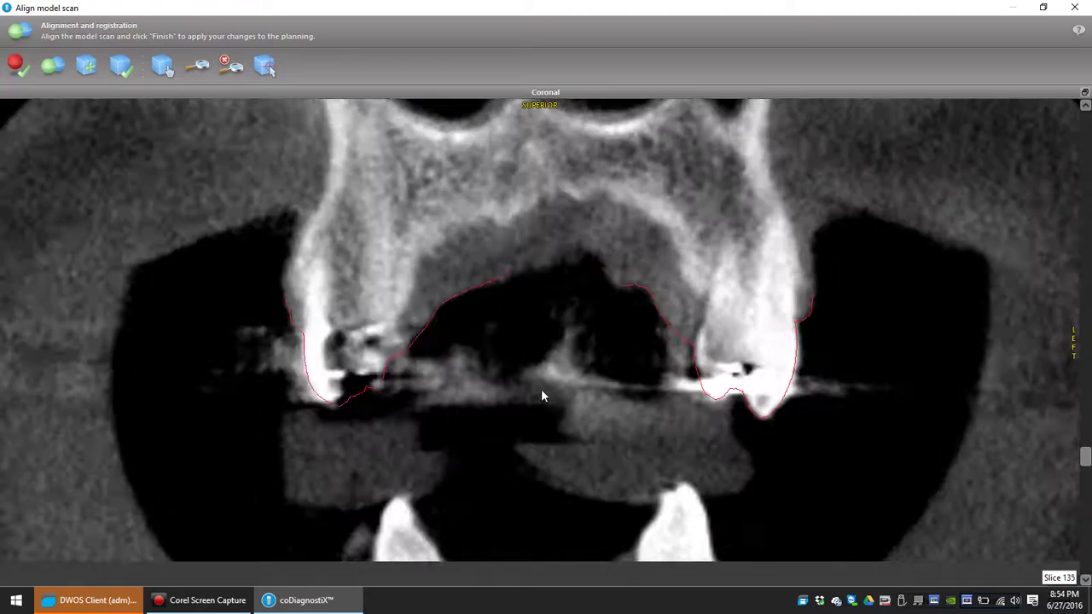
pyautogui.scroll(-7, 544, 394)
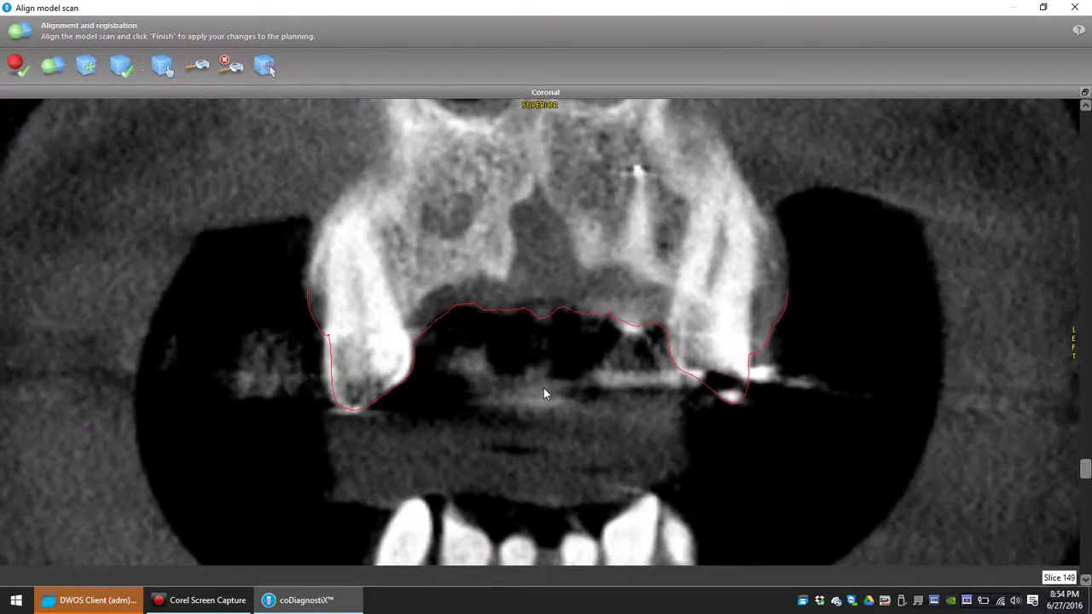
pyautogui.doubleClick(639, 96)
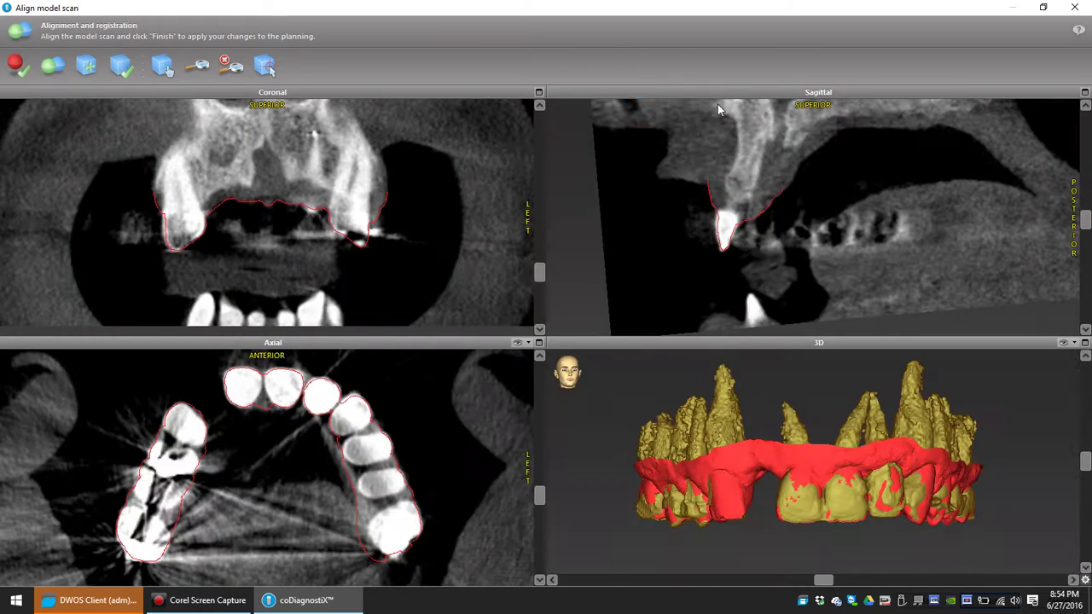
# Examine the fit of the model scan contour across the sagittal CT slices in an enlarged view
pyautogui.doubleClick(721, 92)
pyautogui.scroll(-6, 586, 249)
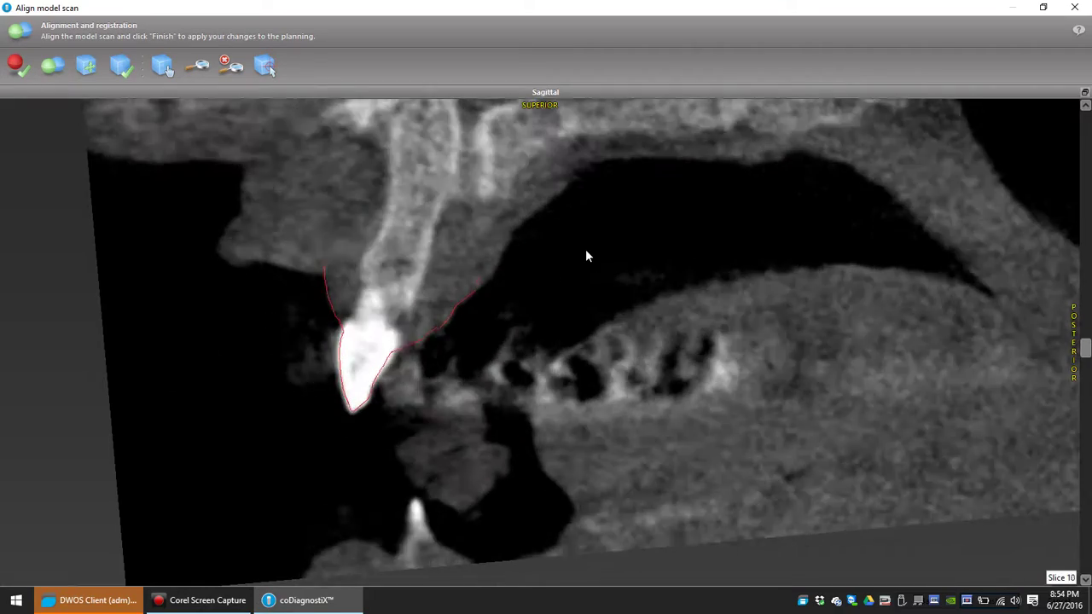
pyautogui.scroll(-18, 586, 250)
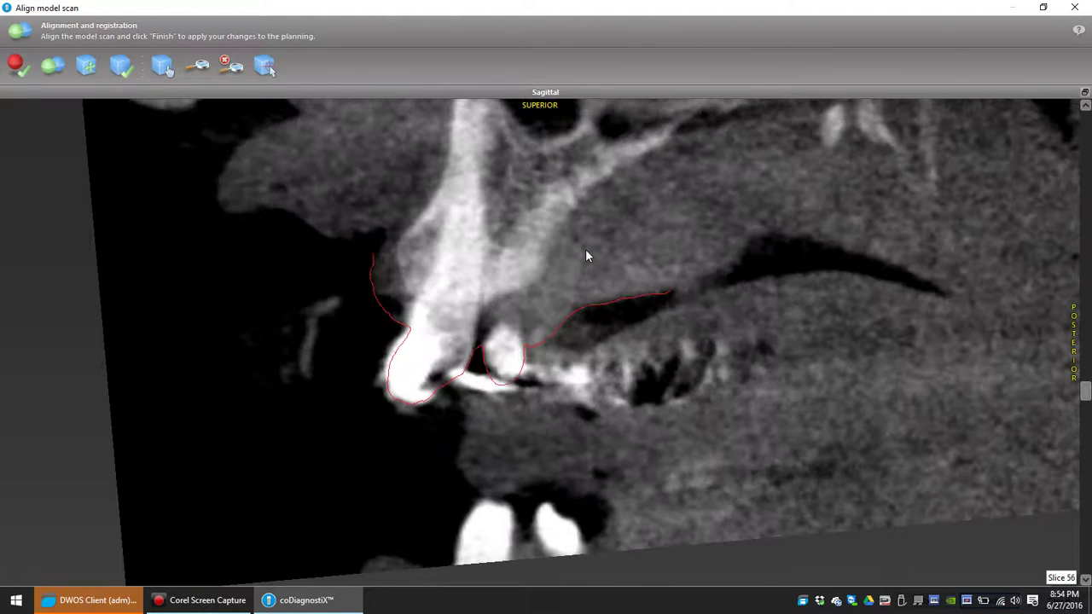
pyautogui.doubleClick(620, 93)
pyautogui.scroll(-4, 638, 153)
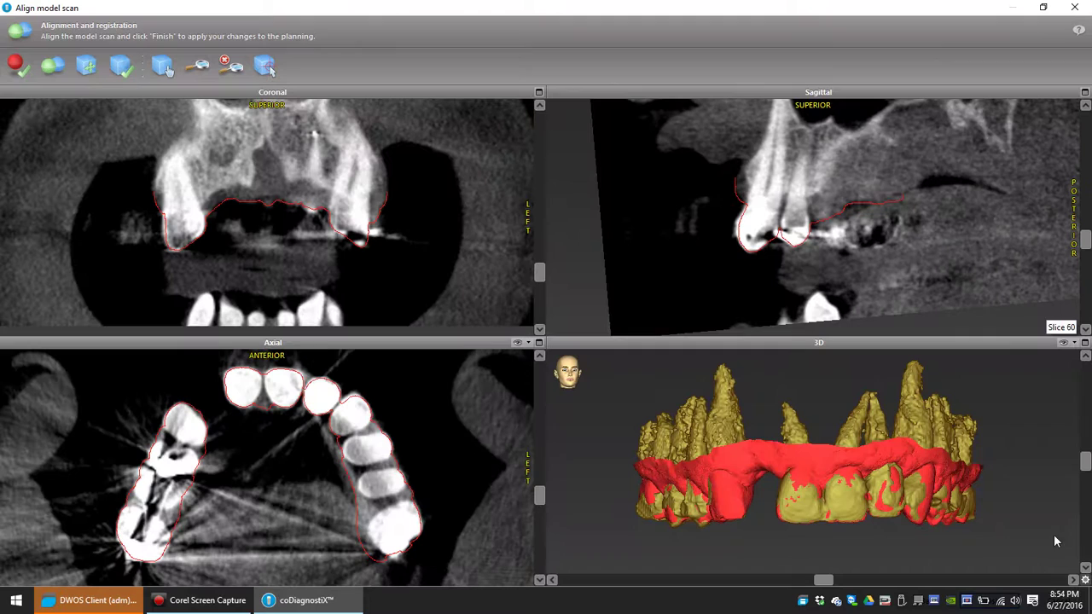
# Finish the model scan alignment and hide the Teeth maxilla segmentation
pyautogui.doubleClick(654, 13)
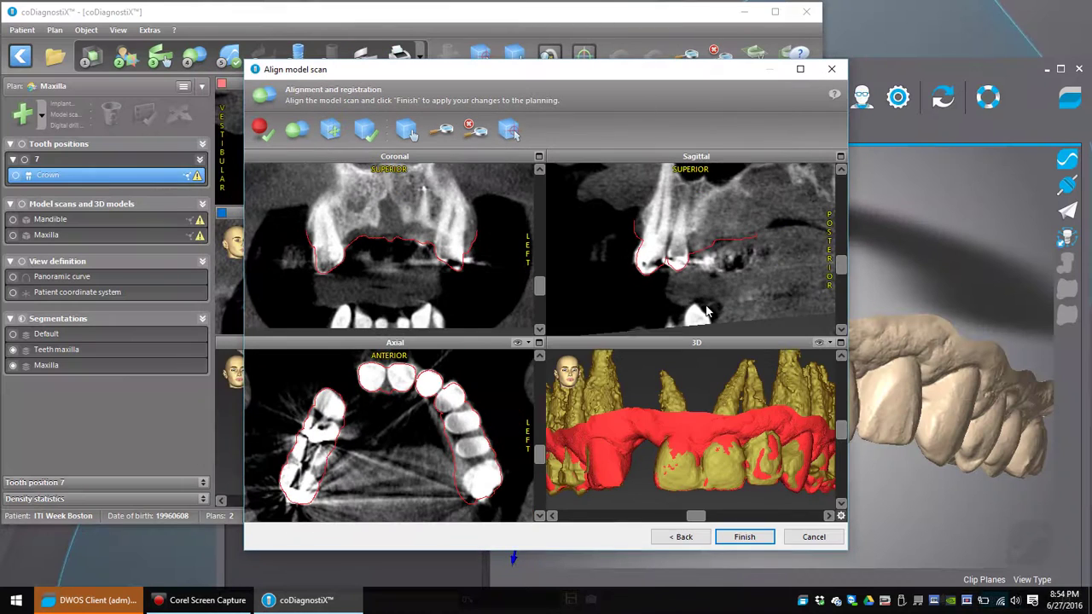
pyautogui.click(745, 538)
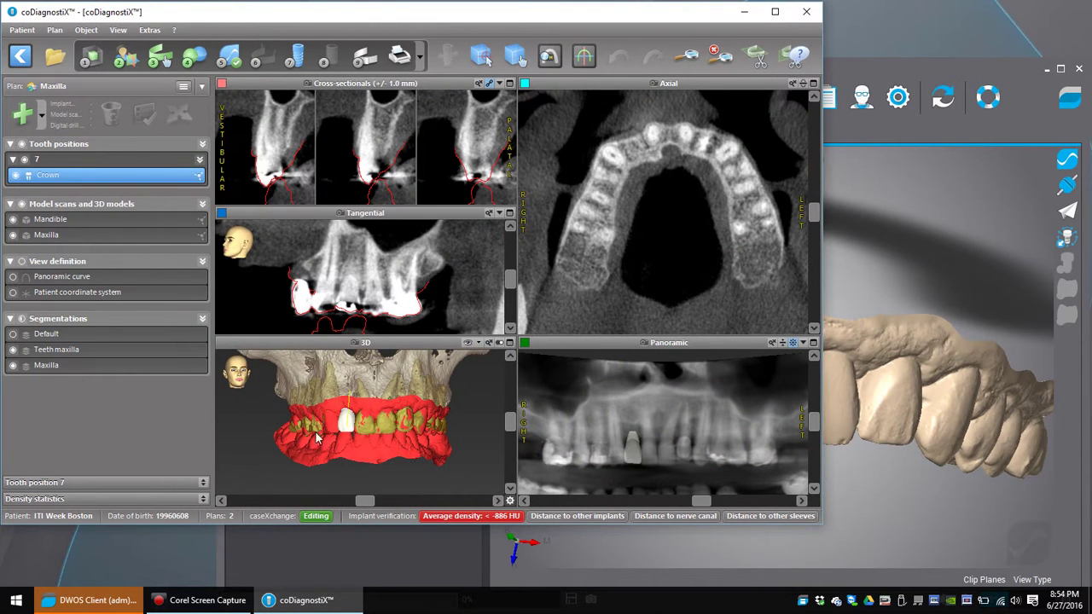
pyautogui.click(12, 350)
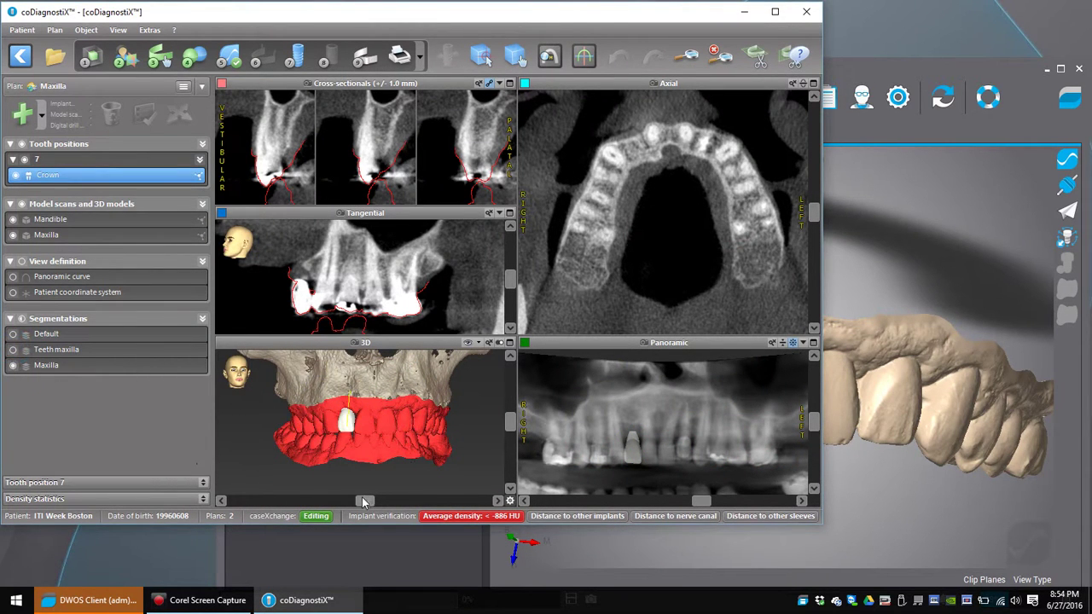
pyautogui.moveTo(362, 500); pyautogui.dragTo(384, 506)
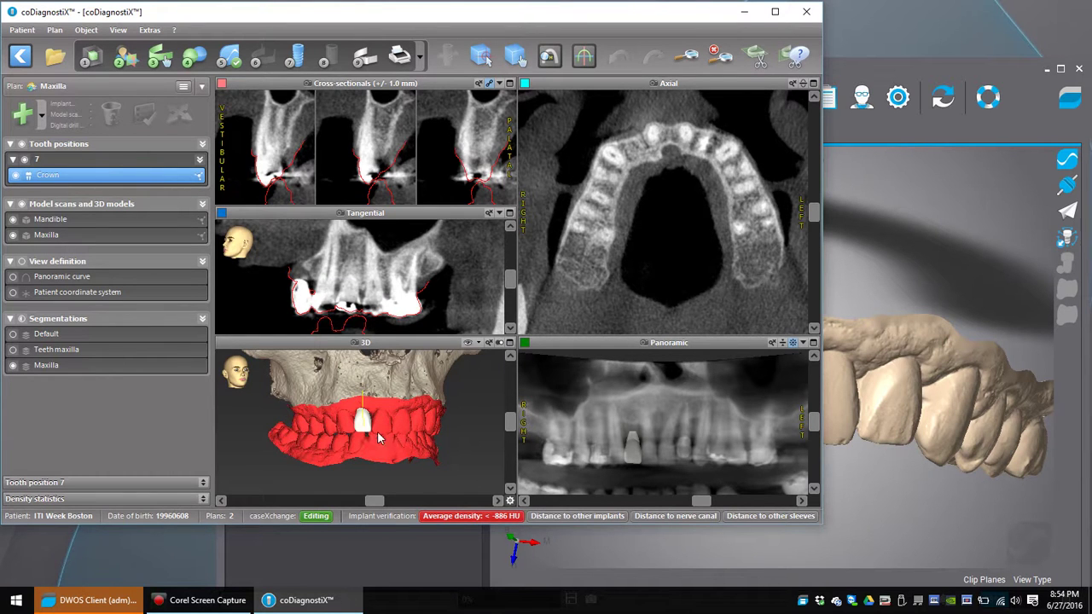
# Add a Straumann Bone Level Tapered Roxolid SLActive implant, 8 mm long and 3.3 mm in diameter, at tooth position 7
pyautogui.click(297, 56)
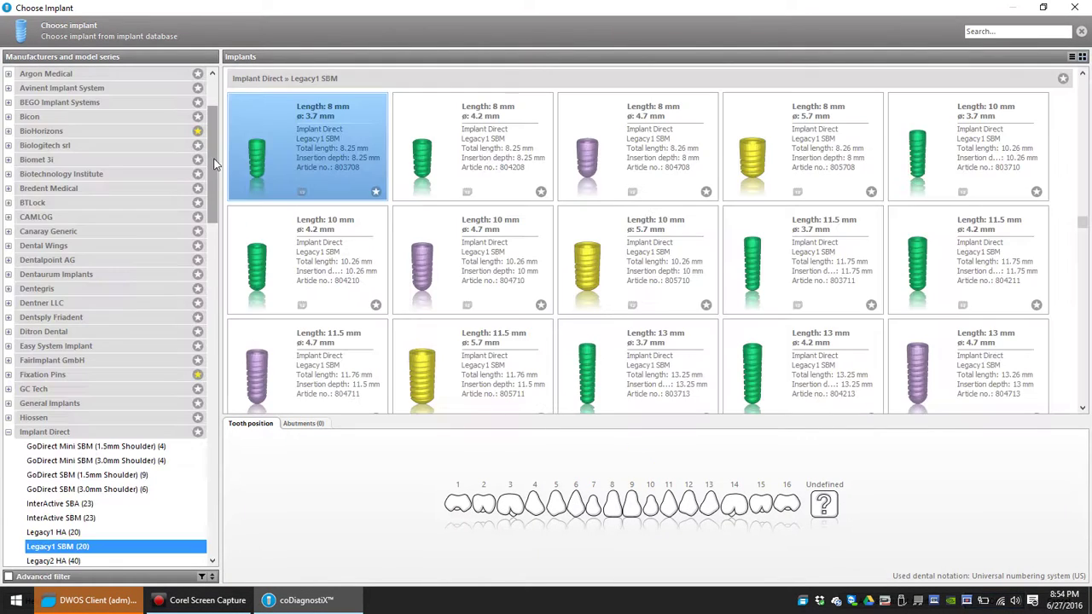
pyautogui.moveTo(213, 161); pyautogui.dragTo(201, 403)
pyautogui.scroll(-2, 202, 407)
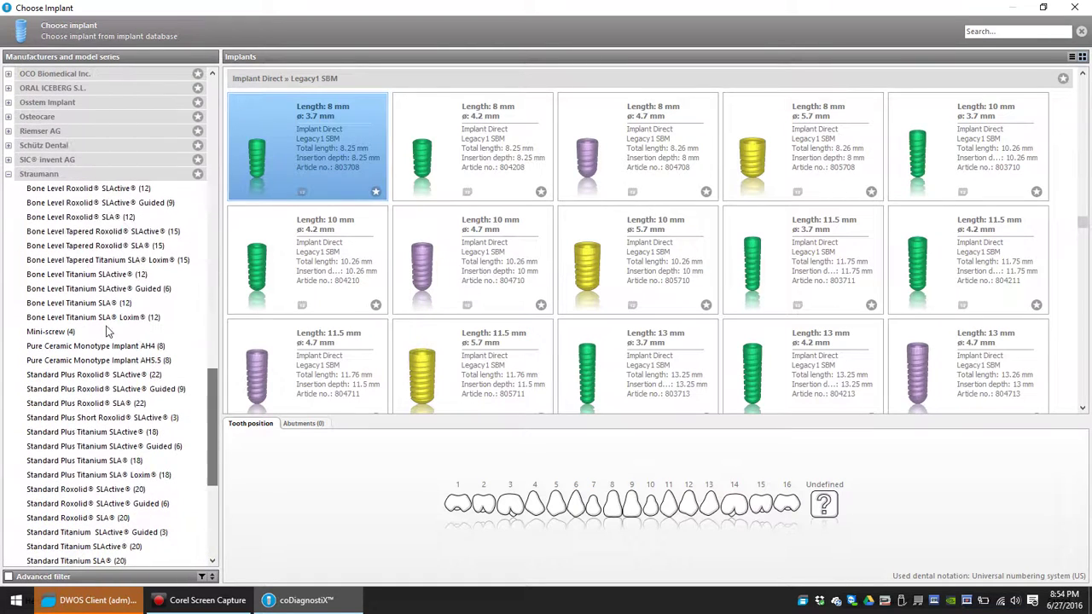
pyautogui.click(98, 232)
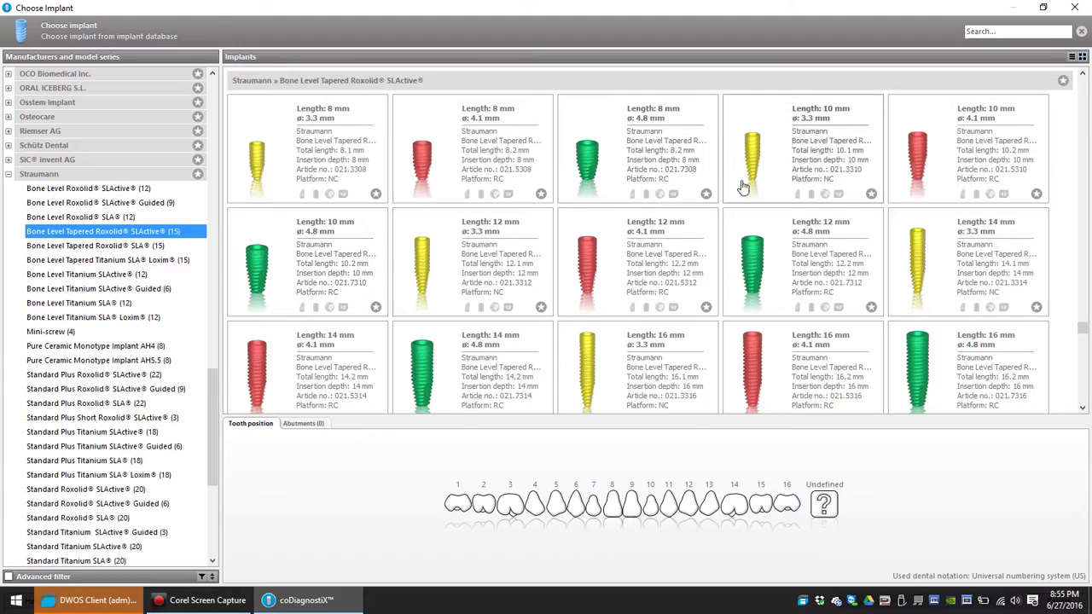
pyautogui.click(307, 155)
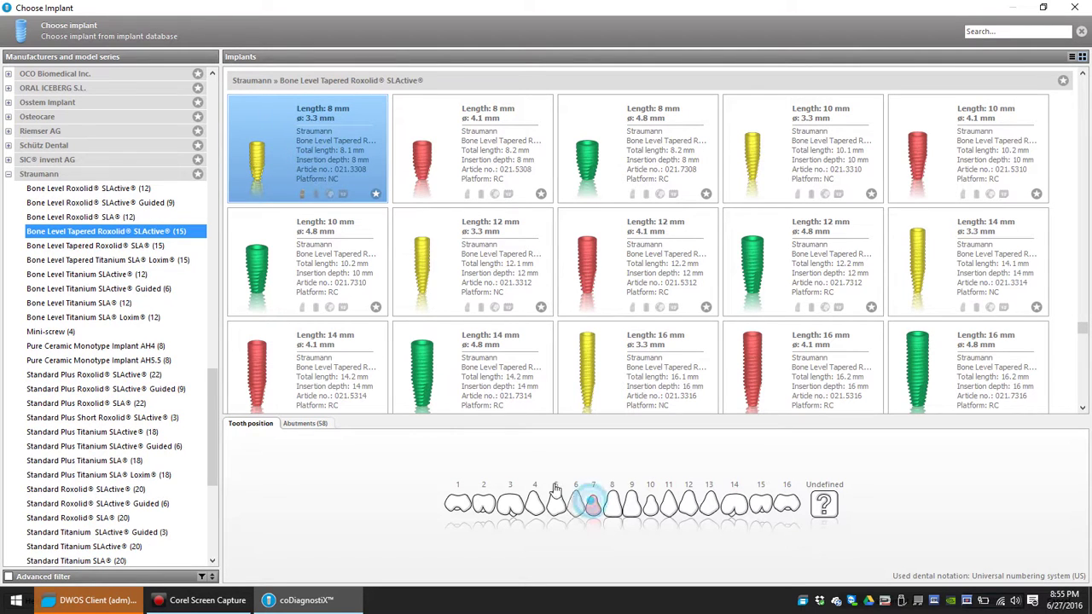
pyautogui.click(593, 507)
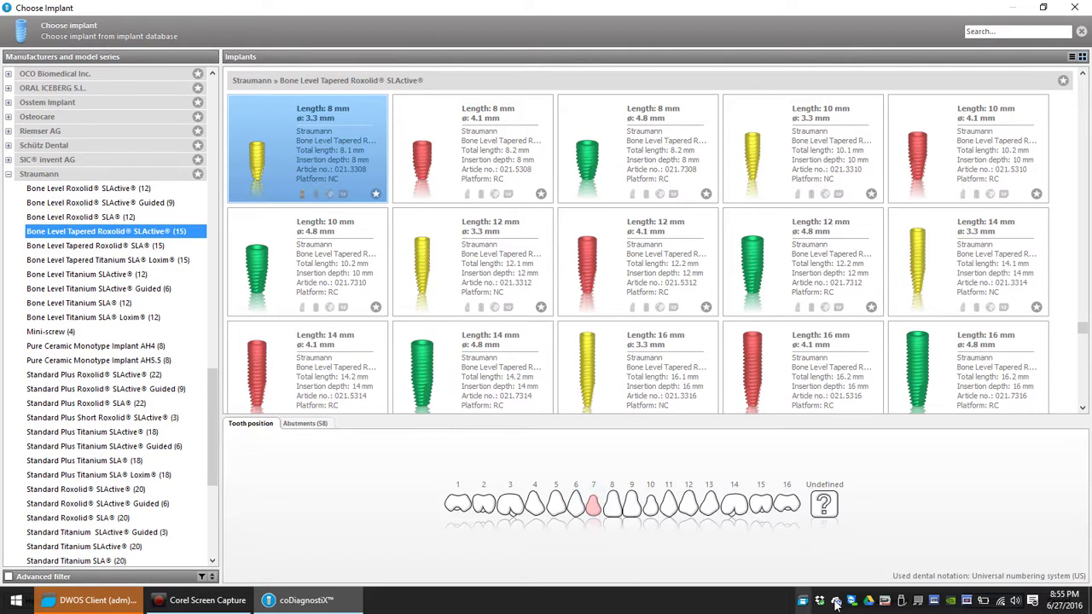
pyautogui.doubleClick(890, 8)
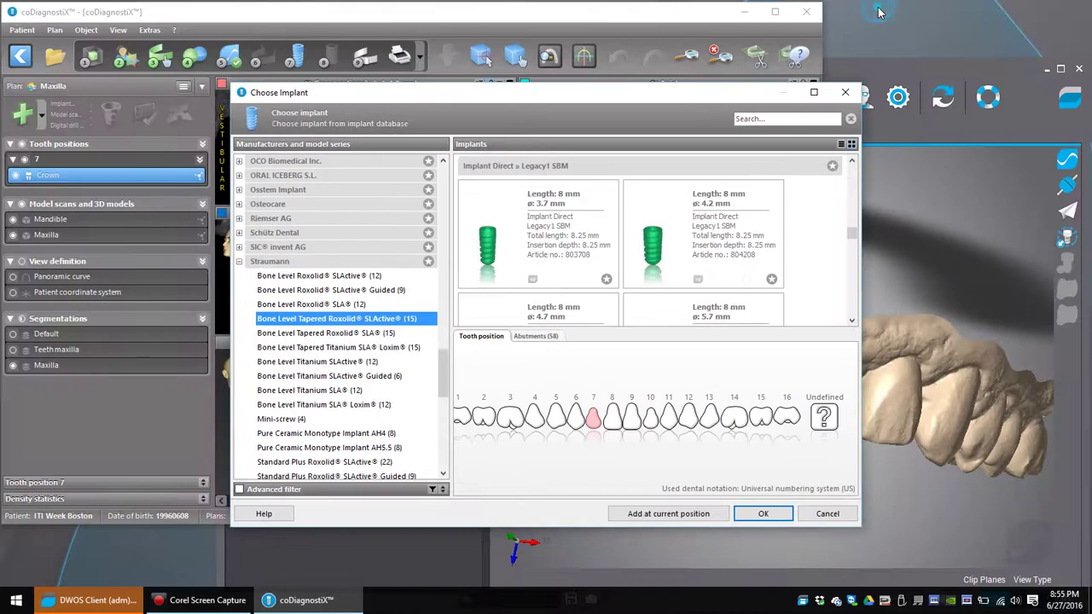
pyautogui.click(772, 515)
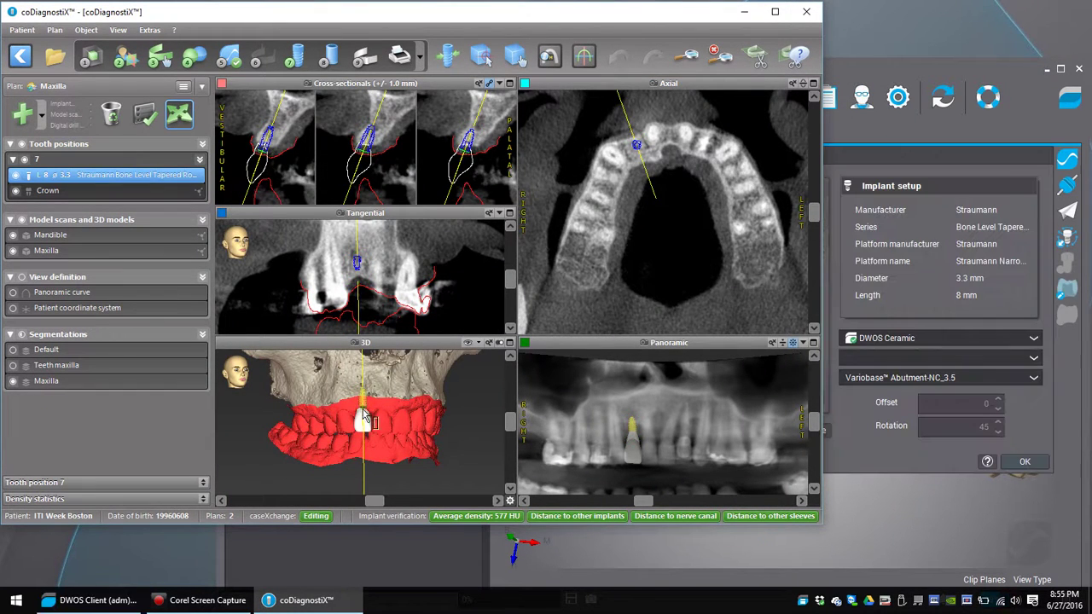
# Switch the layout to the cross-sectional and tangential views and align them to the implant
pyautogui.click(508, 85)
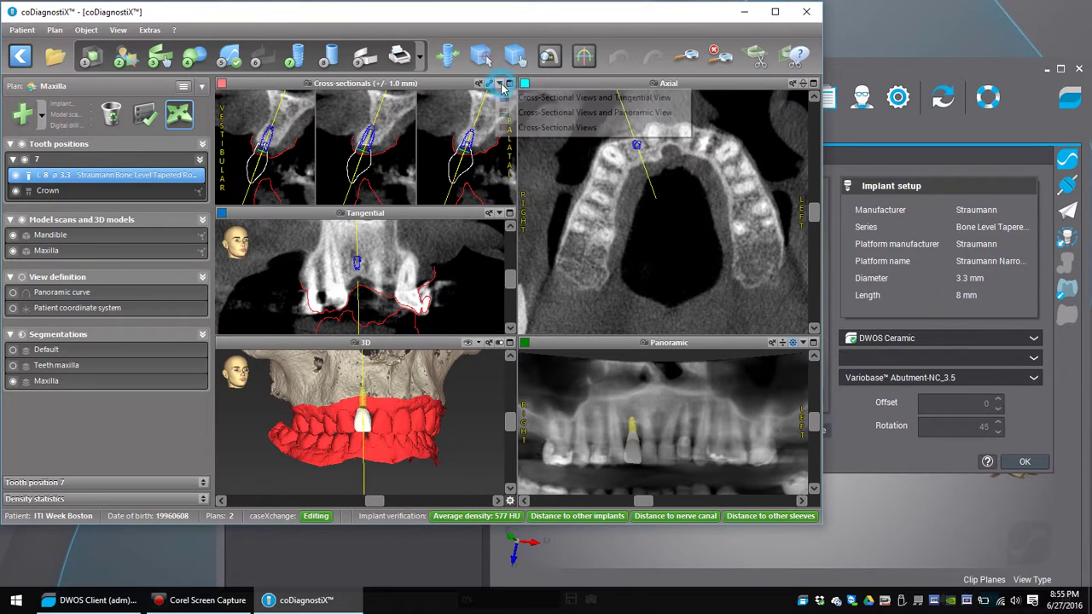
pyautogui.click(552, 100)
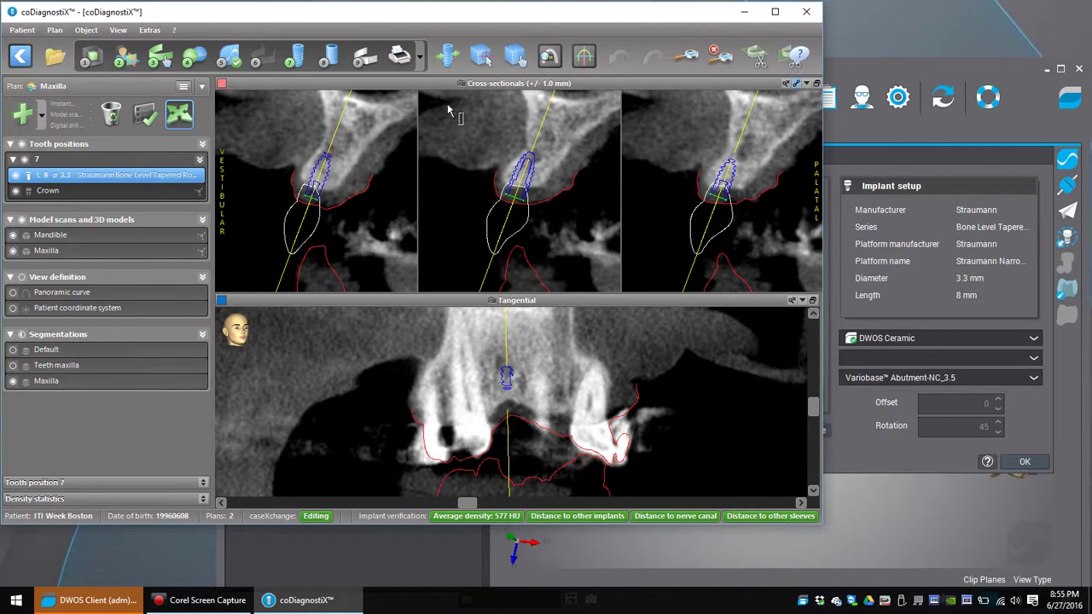
pyautogui.click(447, 55)
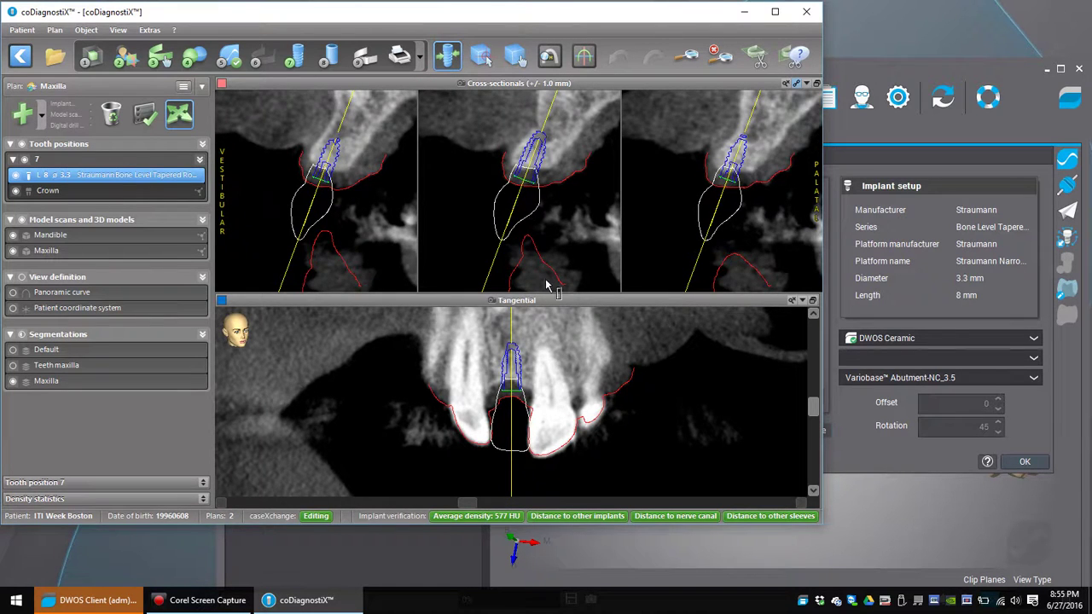
# Switch to DWOS and accept the virtual implant setup with Variobase Abutment-NC_3.5 for the DWOS Ceramic item
pyautogui.click(878, 156)
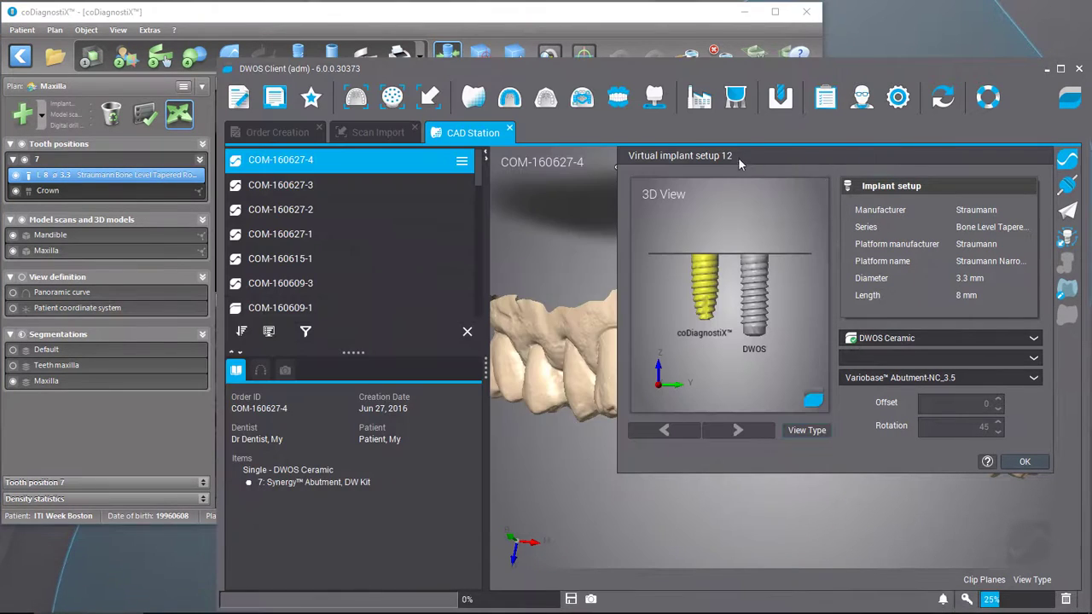
pyautogui.moveTo(738, 157); pyautogui.dragTo(247, 146)
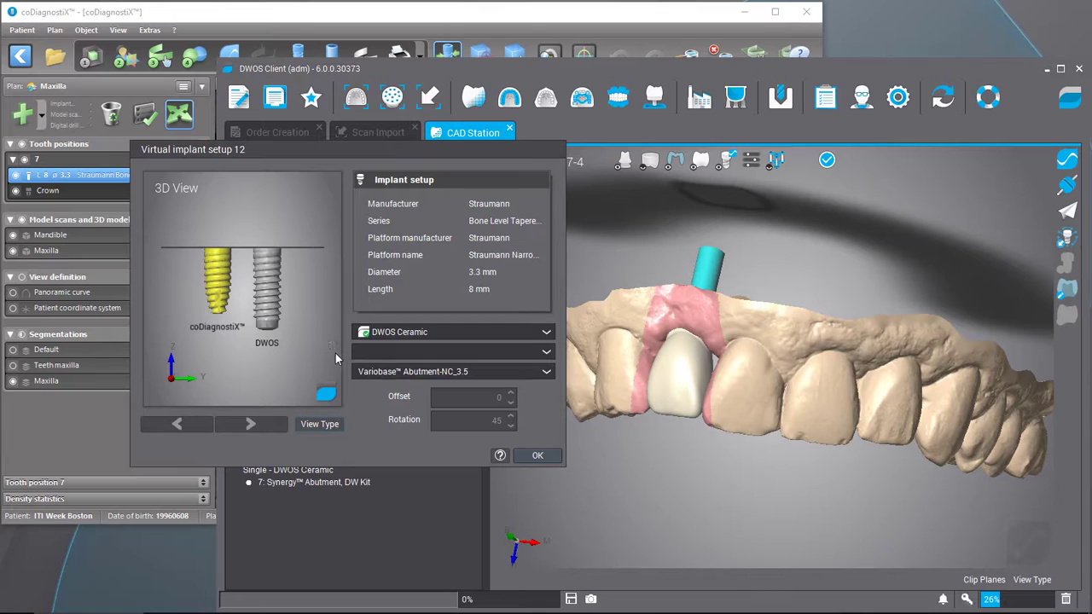
pyautogui.click(545, 375)
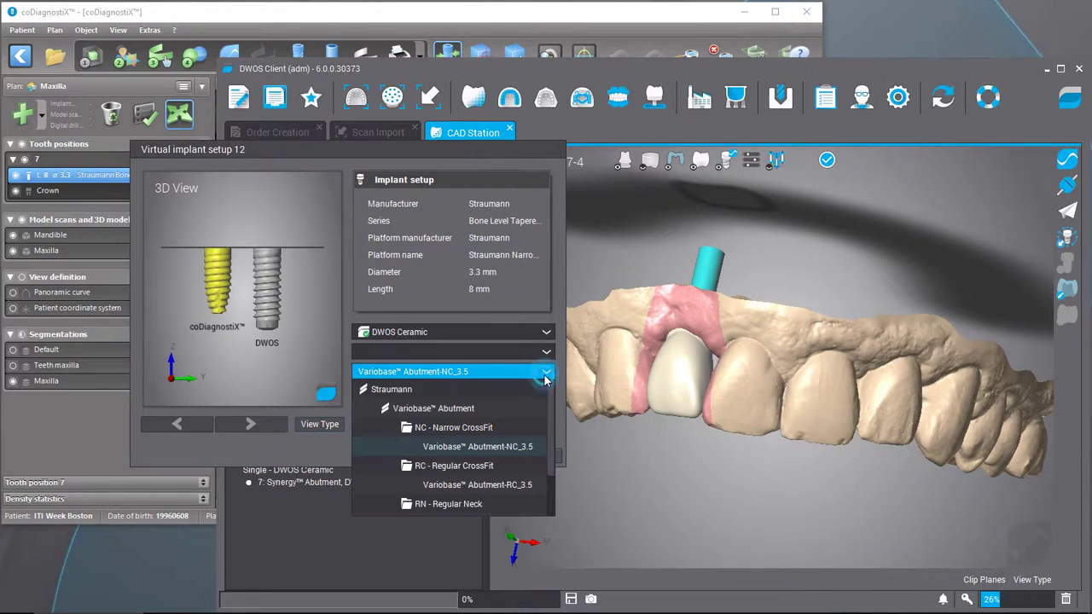
pyautogui.moveTo(552, 413)
pyautogui.mouseDown()
pyautogui.moveTo(555, 474)
pyautogui.moveTo(551, 418)
pyautogui.moveTo(540, 418)
pyautogui.mouseUp()
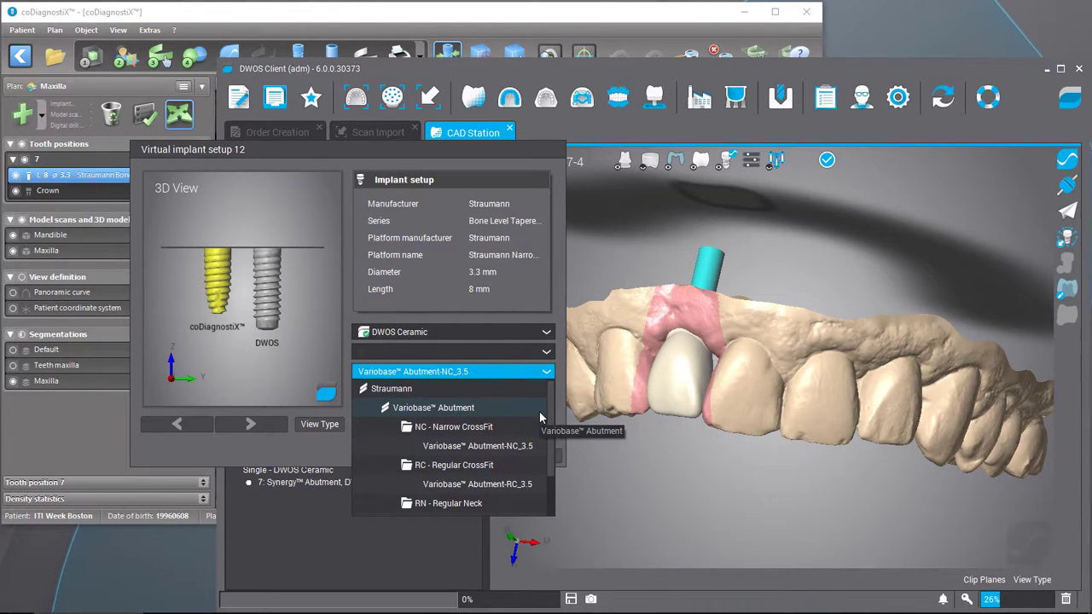
pyautogui.click(474, 448)
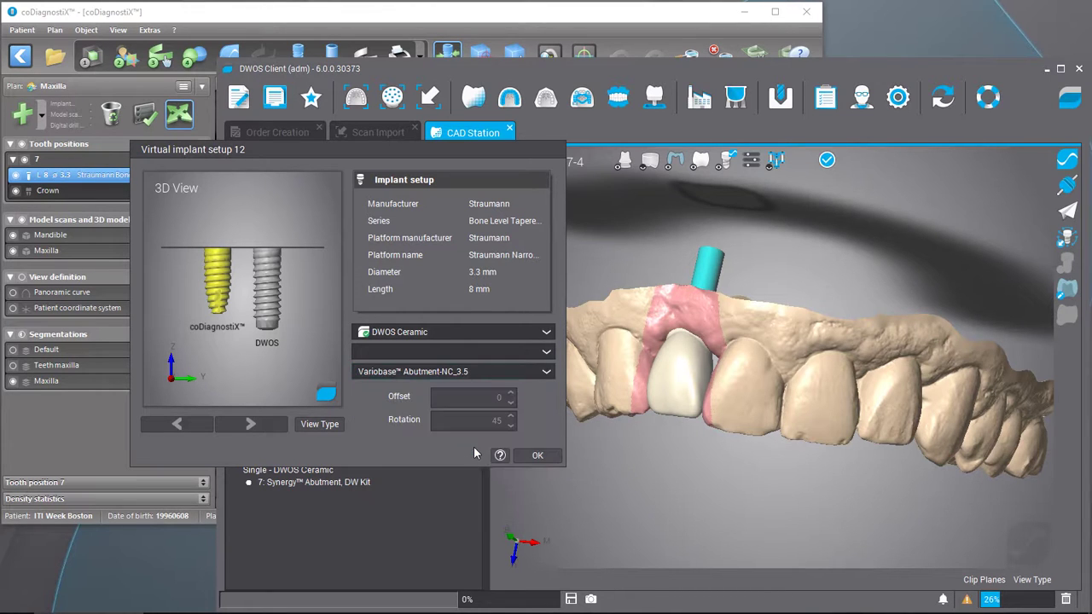
pyautogui.click(536, 456)
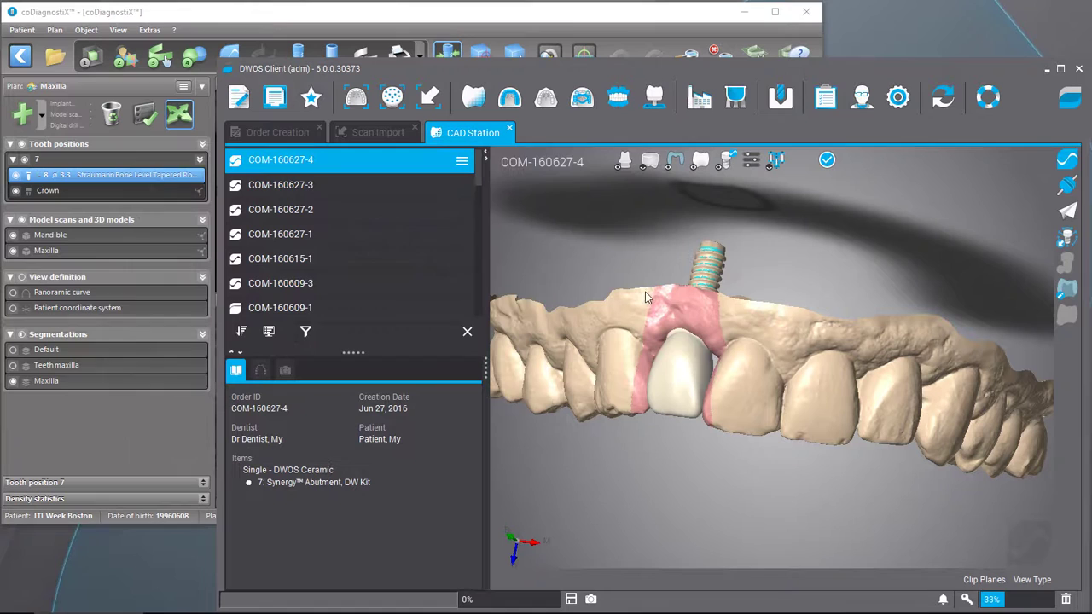
pyautogui.moveTo(686, 324); pyautogui.dragTo(944, 403, button='middle')
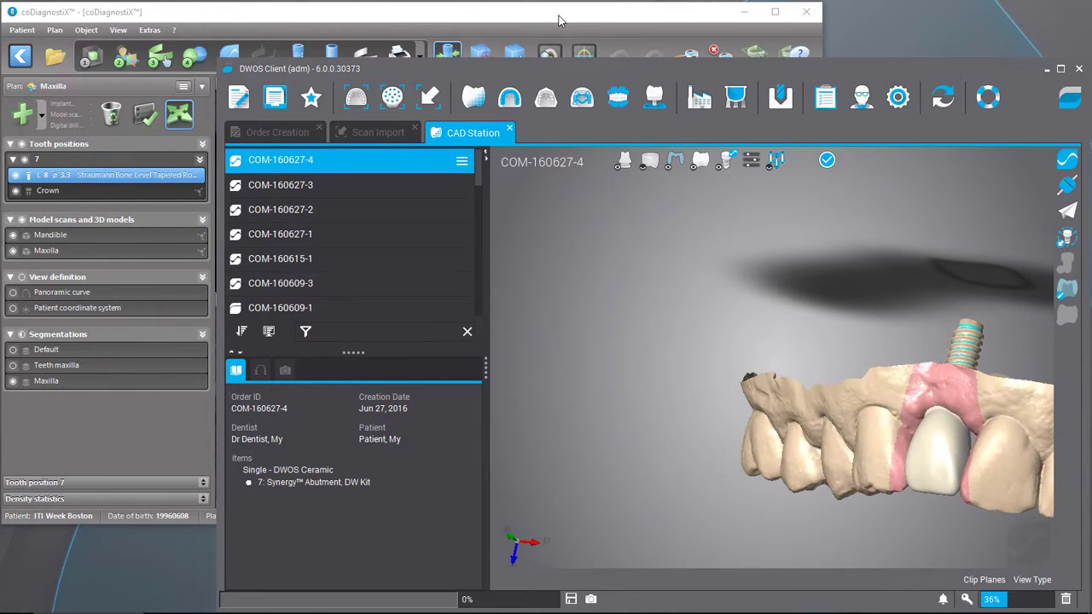
# Switch to coDiagnostiX and reposition the tooth 7 implant and its axis within the bone in the cross-sectional view
pyautogui.click(561, 13)
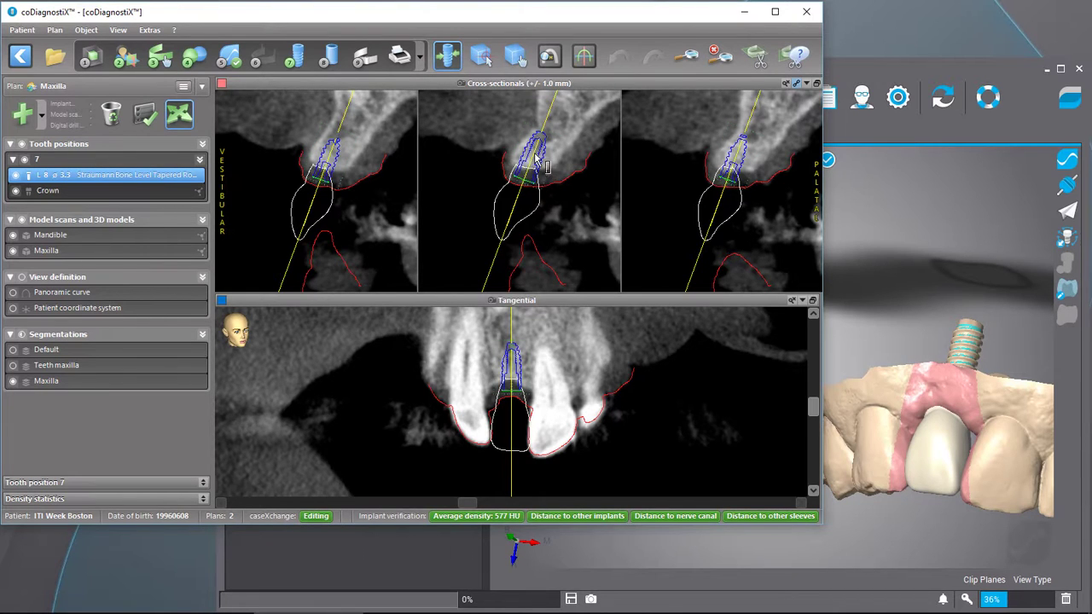
pyautogui.moveTo(537, 163); pyautogui.dragTo(548, 100)
pyautogui.moveTo(501, 278); pyautogui.dragTo(504, 282)
pyautogui.moveTo(549, 106); pyautogui.dragTo(537, 141)
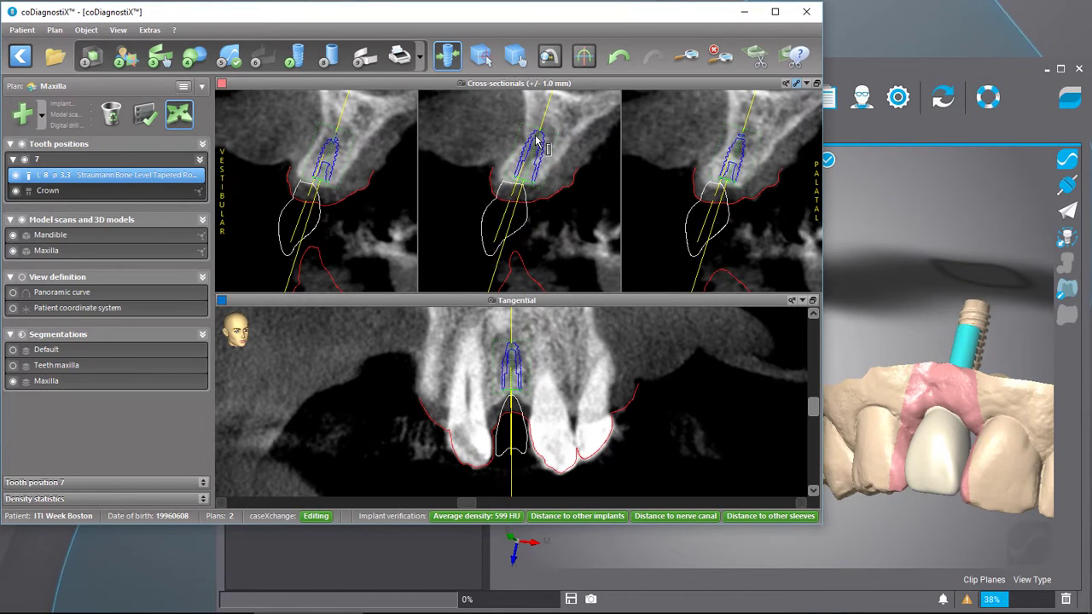
pyautogui.moveTo(498, 285); pyautogui.dragTo(495, 288)
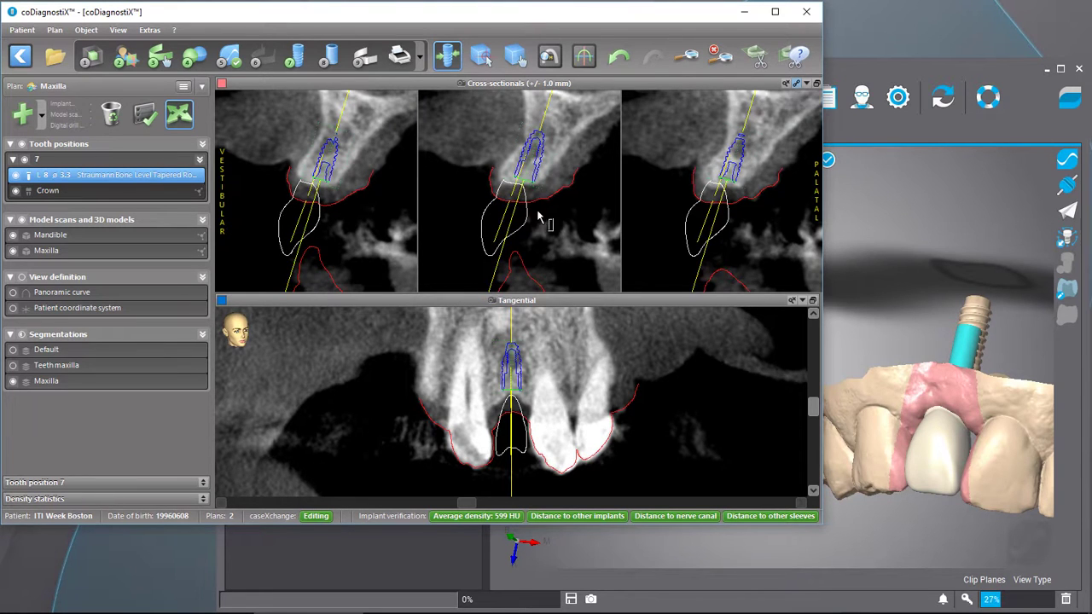
# Fine-tune the implant position in the cross-sectional view and lock the plan's implants
pyautogui.moveTo(816, 408); pyautogui.dragTo(782, 412)
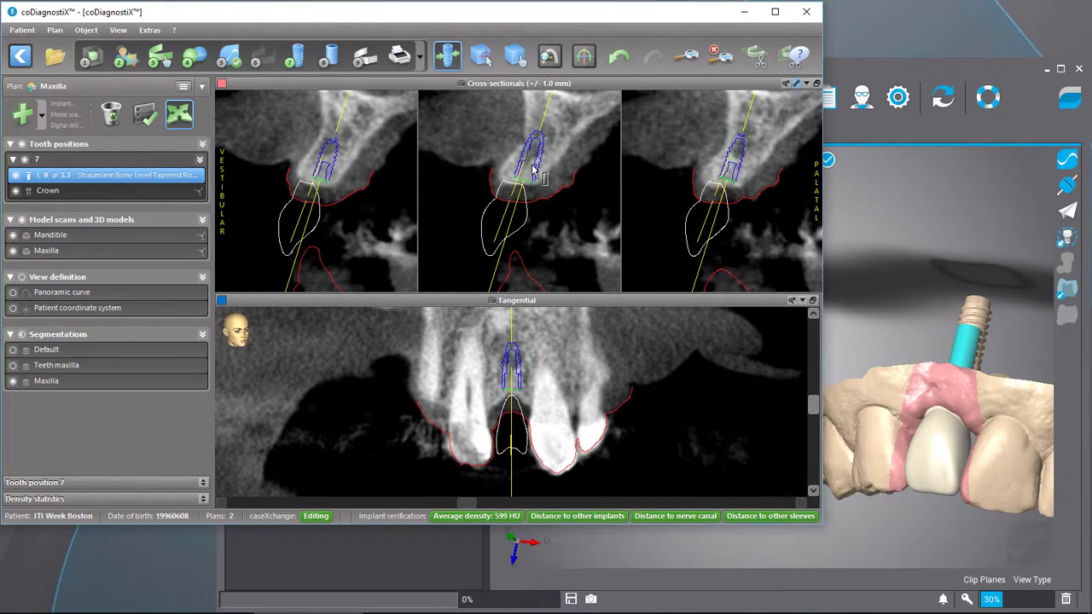
pyautogui.moveTo(533, 170); pyautogui.dragTo(530, 172)
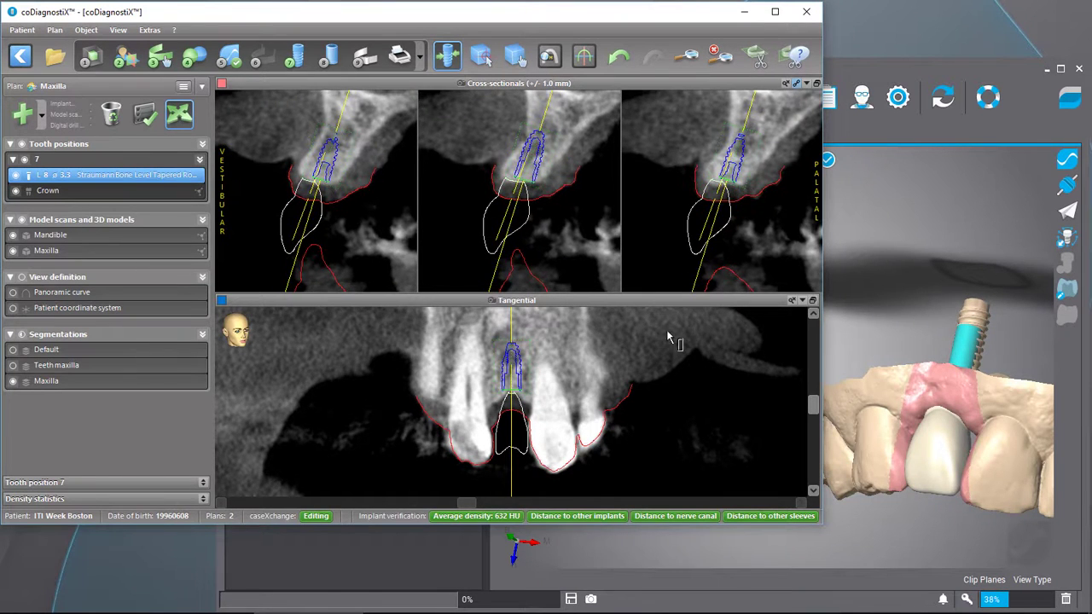
pyautogui.click(54, 30)
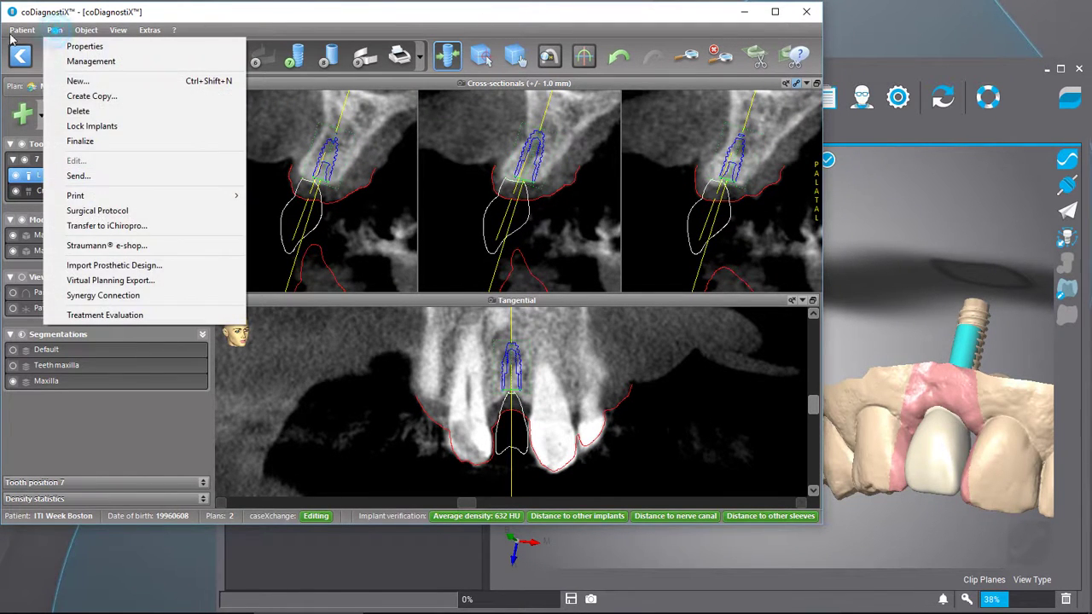
pyautogui.click(88, 128)
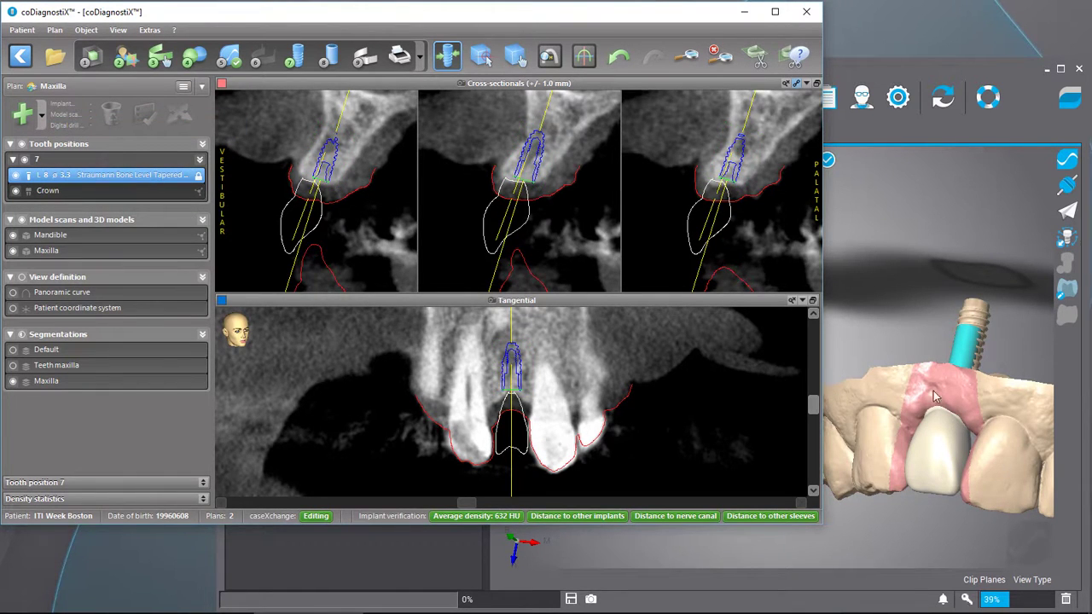
# Switch to DWOS, check the updated implant on the model, and change the tooth 7 prosthesis type to Full Crown on Implant
pyautogui.click(938, 351)
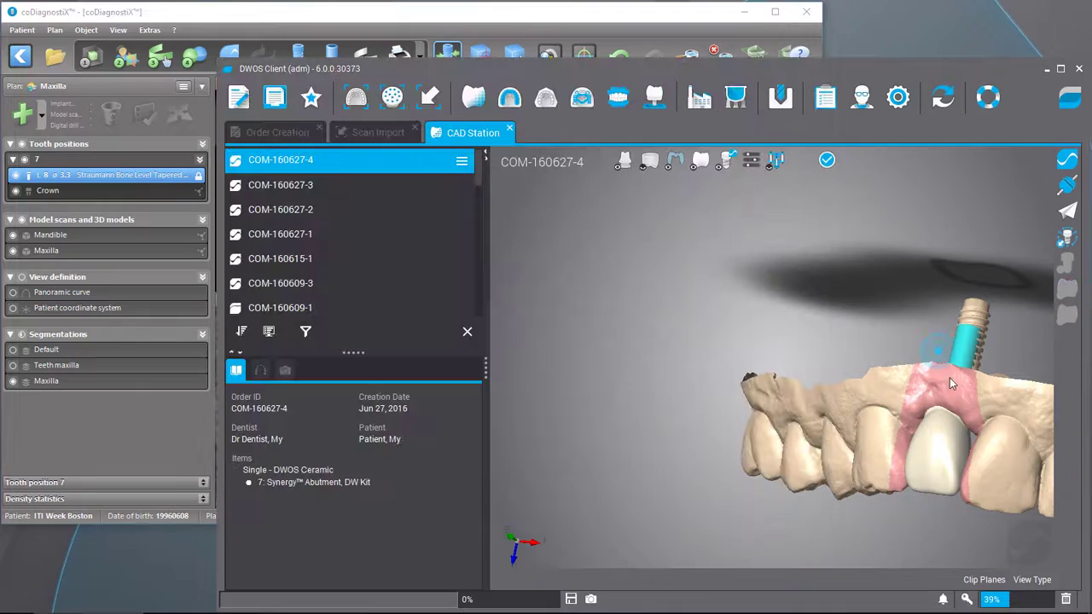
pyautogui.moveTo(955, 390); pyautogui.dragTo(707, 278)
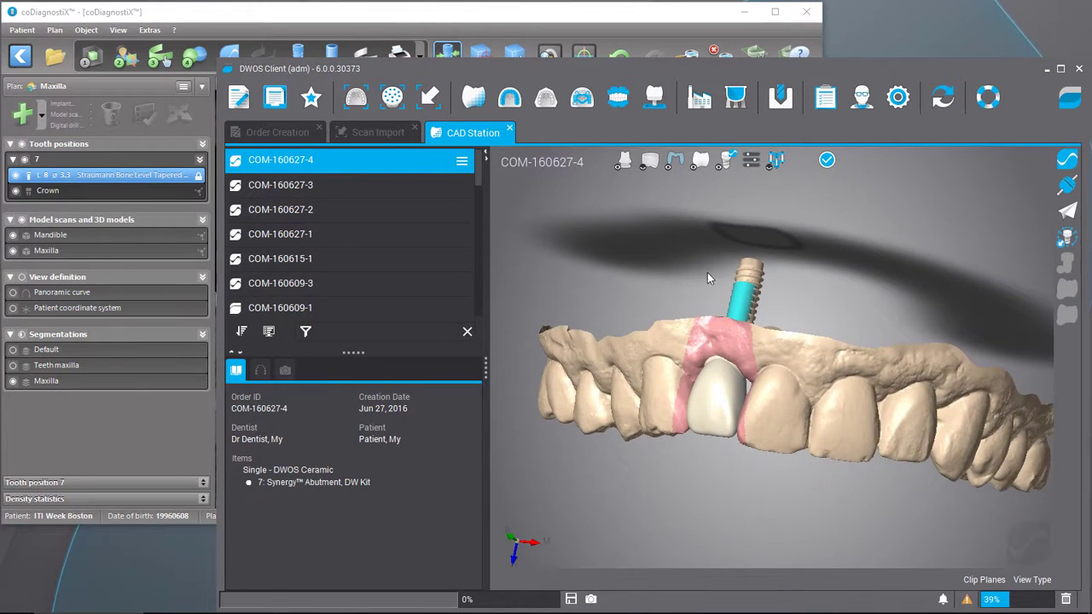
pyautogui.click(626, 164)
pyautogui.moveTo(768, 343)
pyautogui.mouseDown()
pyautogui.moveTo(631, 335)
pyautogui.moveTo(533, 309)
pyautogui.moveTo(457, 268)
pyautogui.moveTo(788, 369)
pyautogui.moveTo(768, 350)
pyautogui.mouseUp()
pyautogui.click(628, 164)
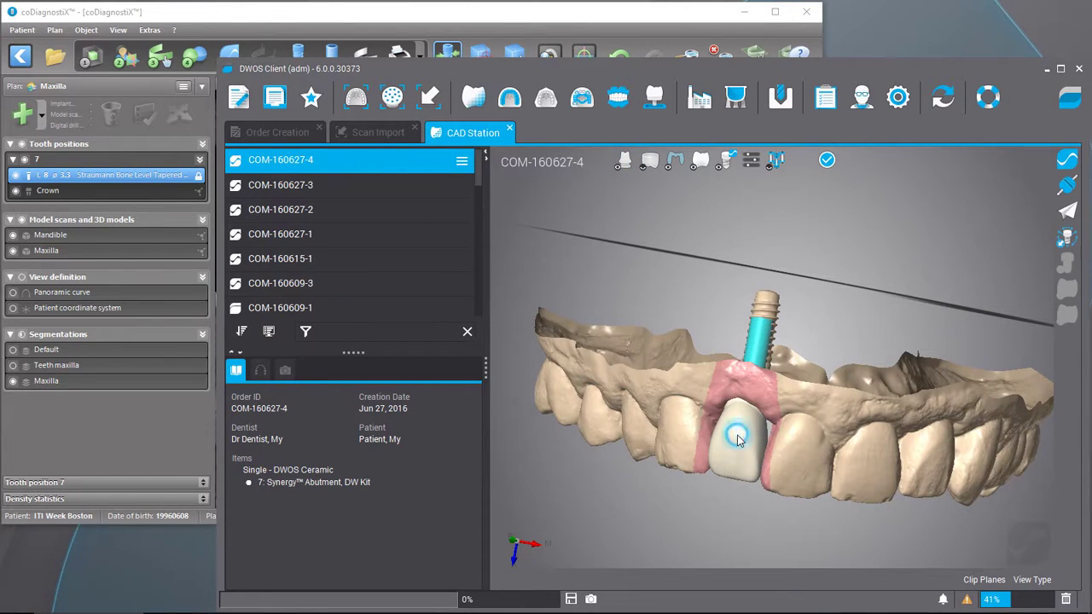
pyautogui.click(1066, 291)
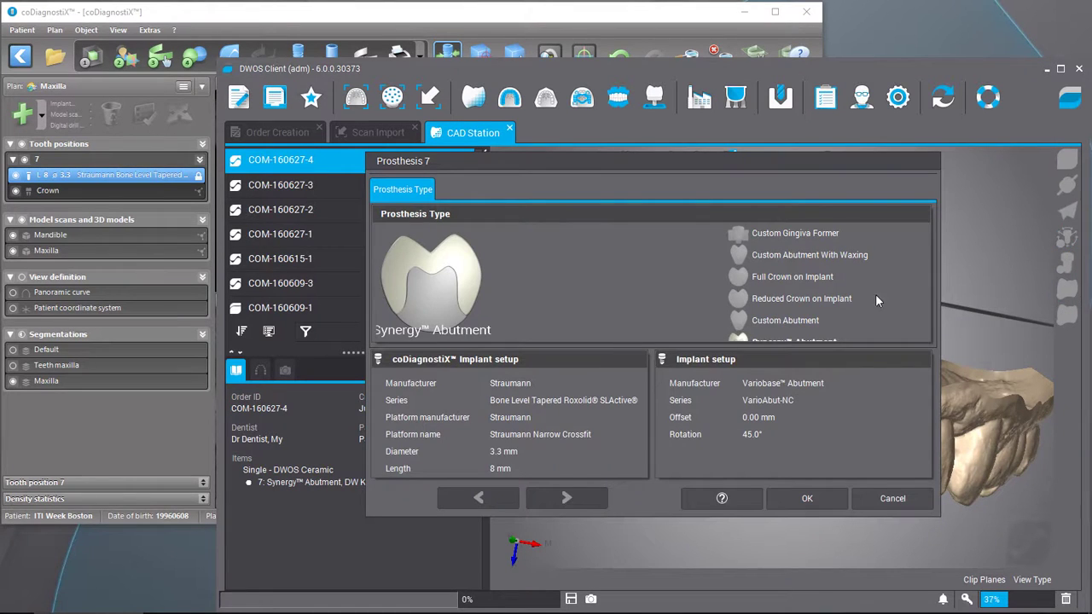
pyautogui.click(767, 282)
pyautogui.click(806, 498)
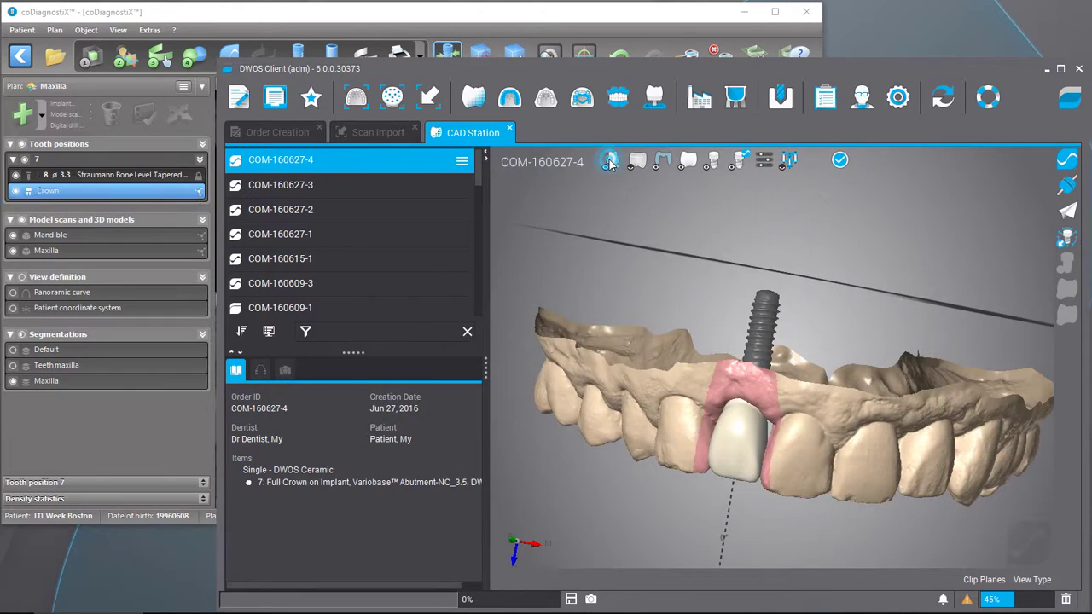
# Inspect the crown and implant with the jaw model hidden, and open the crown's Clinical Handles in 2D Cut Plane Mode
pyautogui.click(611, 160)
pyautogui.moveTo(761, 376); pyautogui.dragTo(730, 374, button='right')
pyautogui.moveTo(731, 380)
pyautogui.mouseDown()
pyautogui.moveTo(556, 340)
pyautogui.moveTo(968, 395)
pyautogui.moveTo(727, 399)
pyautogui.mouseUp()
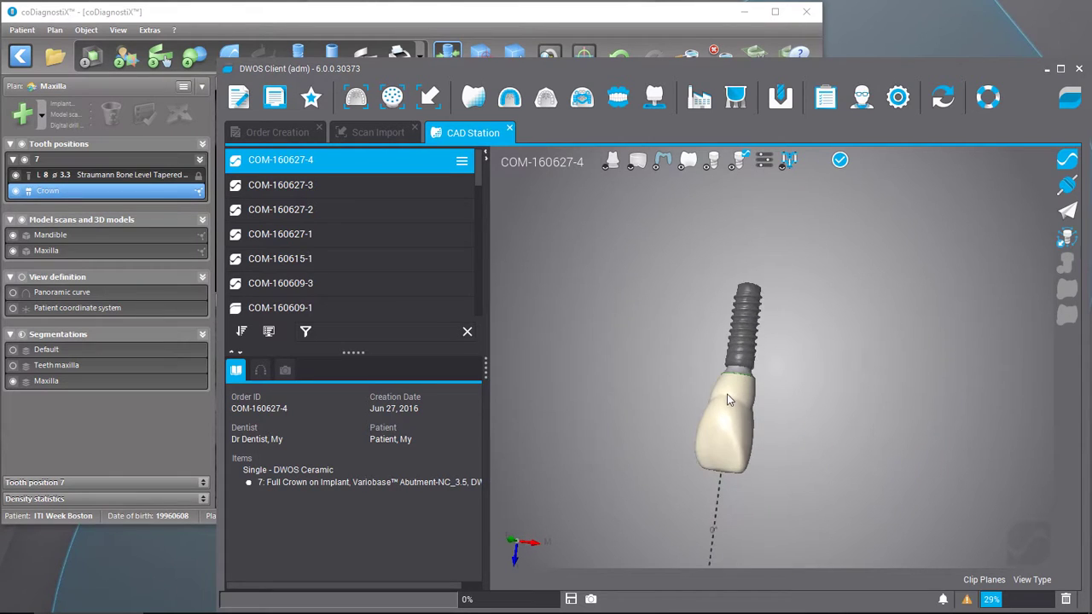
pyautogui.click(611, 161)
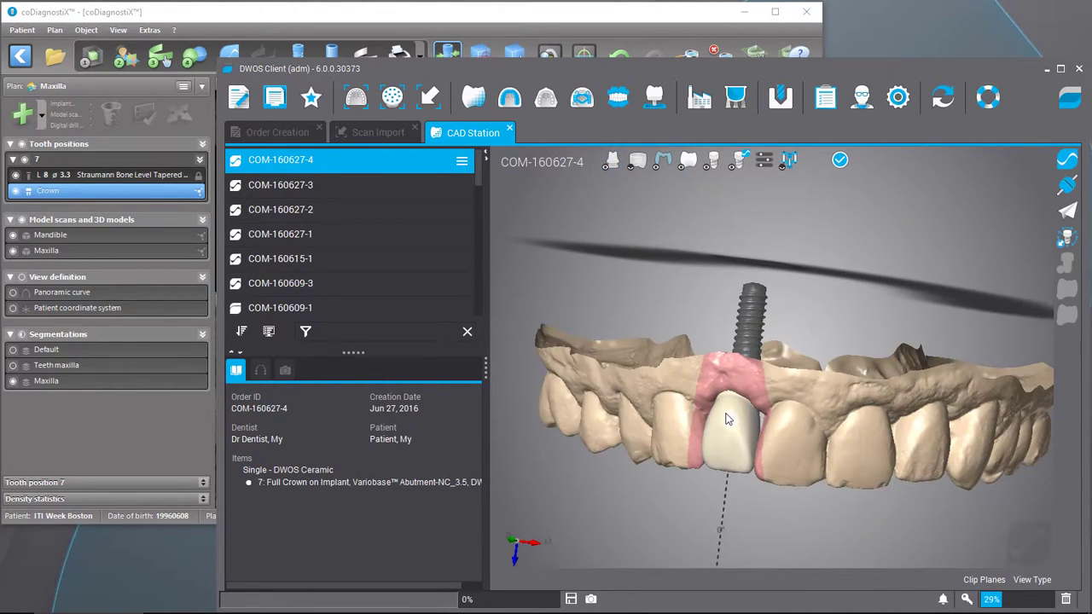
pyautogui.rightClick(727, 409)
pyautogui.moveTo(774, 371)
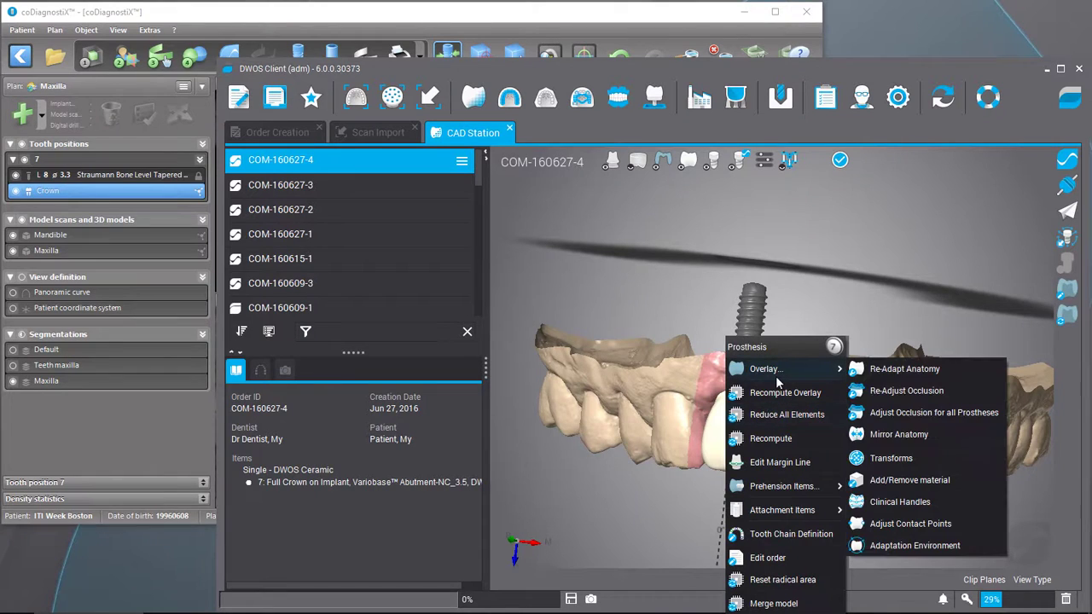
pyautogui.click(903, 494)
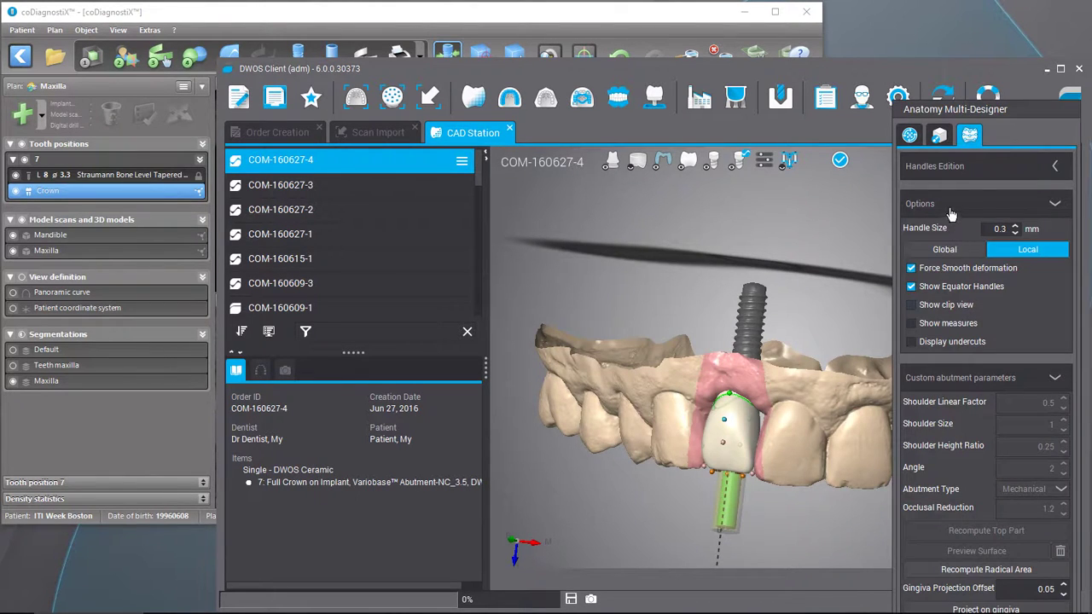
pyautogui.click(949, 205)
pyautogui.click(954, 242)
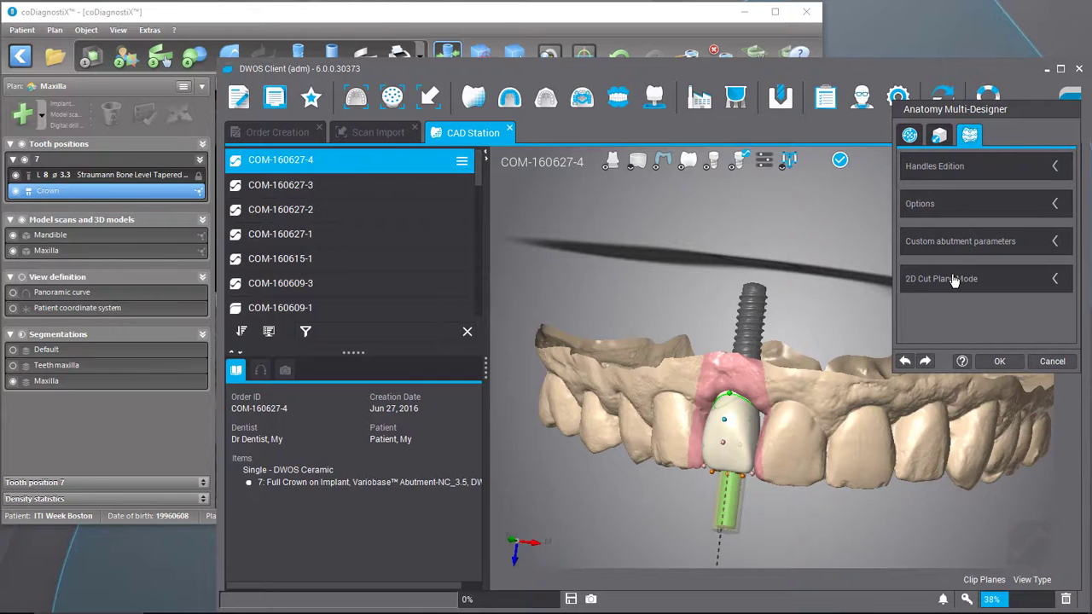
pyautogui.click(953, 279)
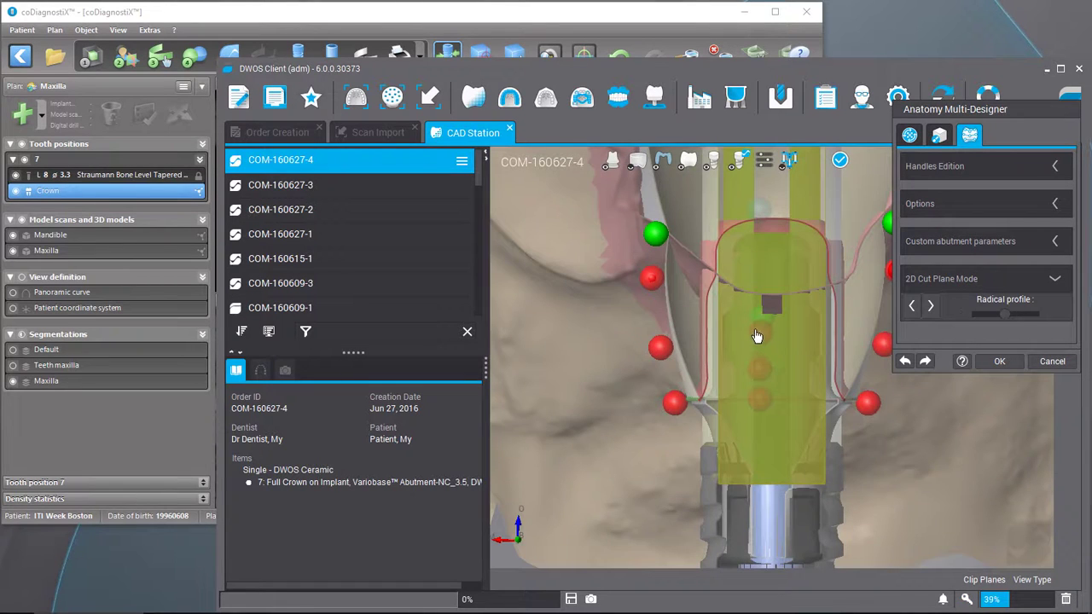
# Reduce the crown's radical profile in the first cut plane and refine its subgingival contour with a red handle
pyautogui.scroll(-4, 755, 331)
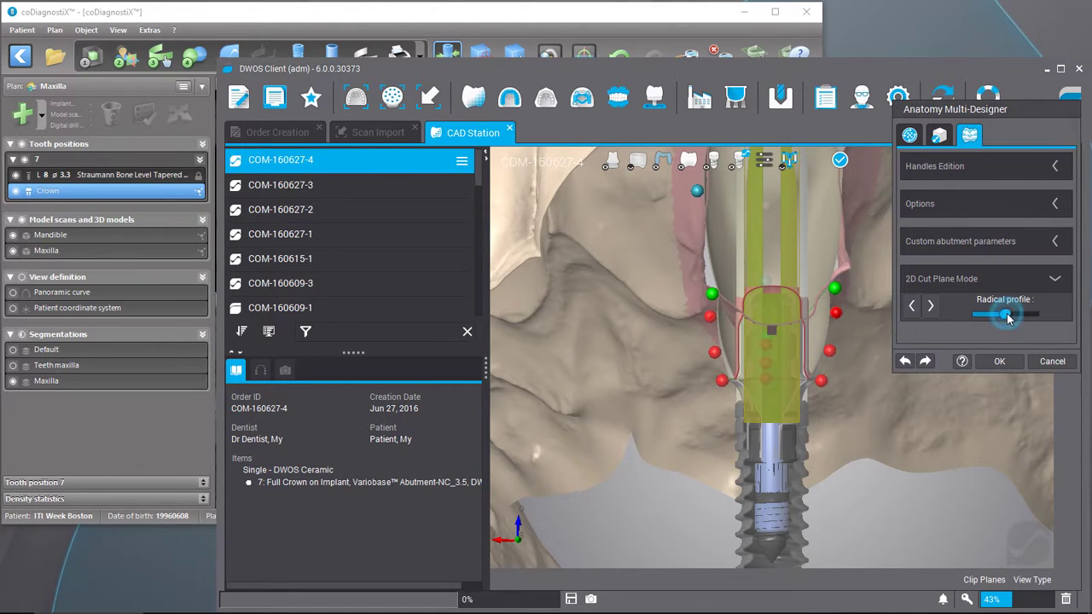
pyautogui.moveTo(1007, 313); pyautogui.dragTo(992, 337)
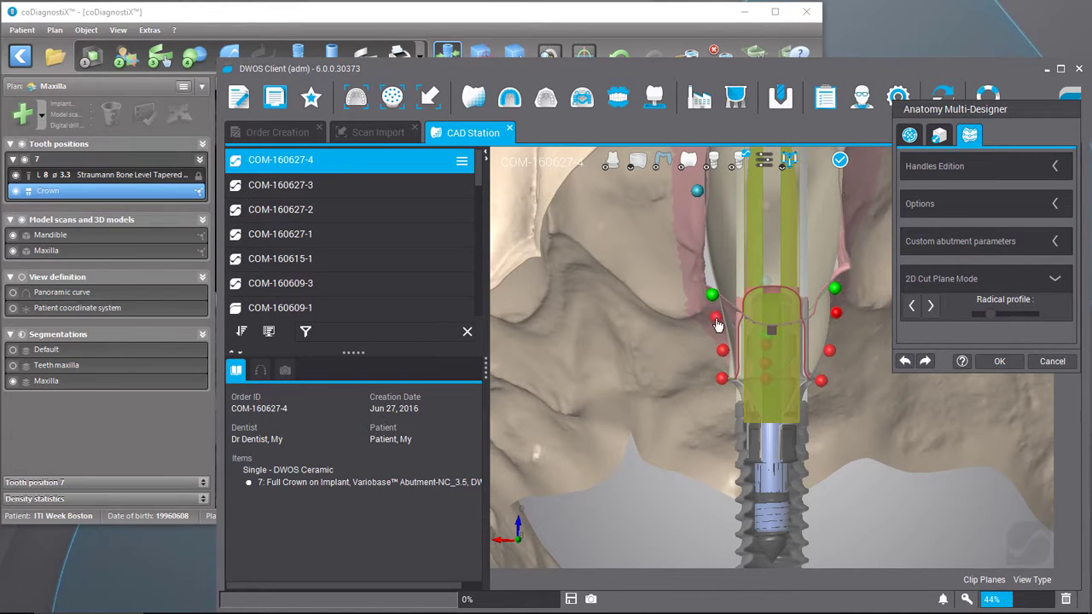
pyautogui.moveTo(715, 325); pyautogui.dragTo(719, 327)
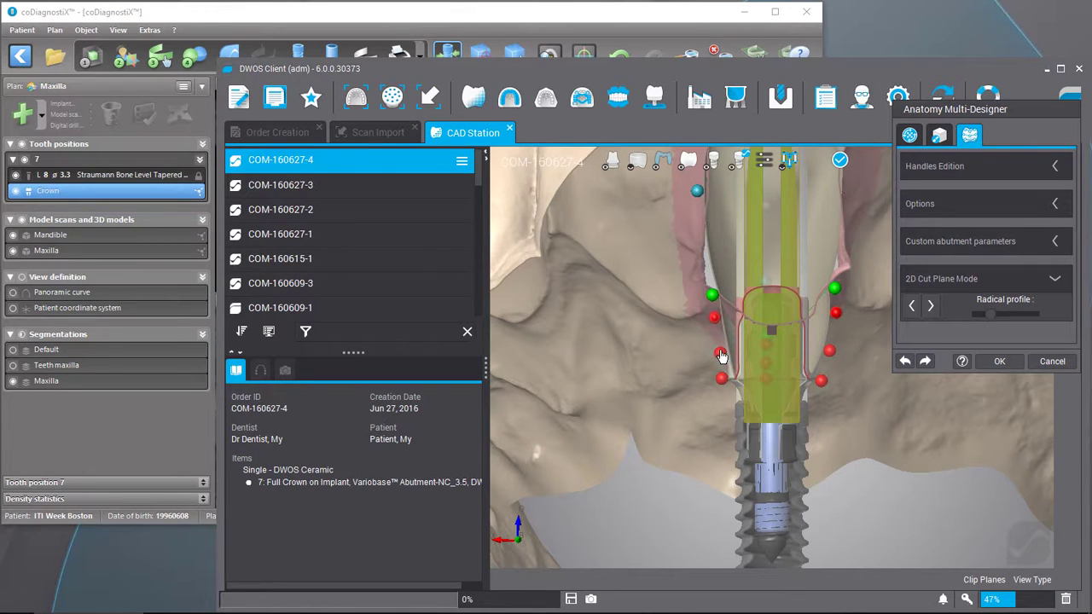
# In the next cut plane, move the crown's green margin handle outward and down and adjust the blue contour handle
pyautogui.click(931, 307)
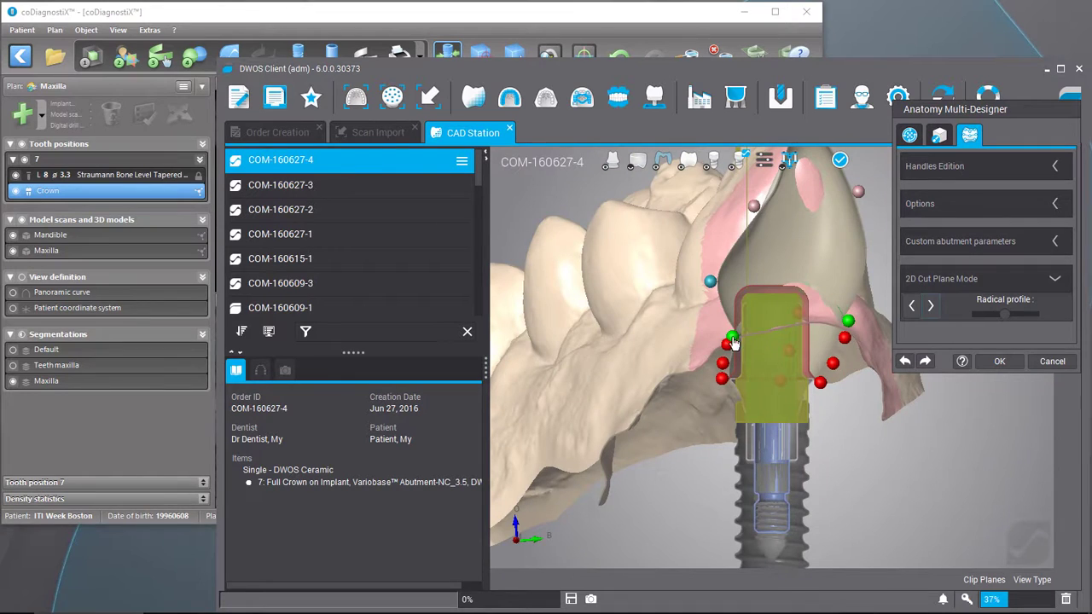
pyautogui.moveTo(733, 343); pyautogui.dragTo(717, 361)
pyautogui.moveTo(696, 287); pyautogui.dragTo(716, 282)
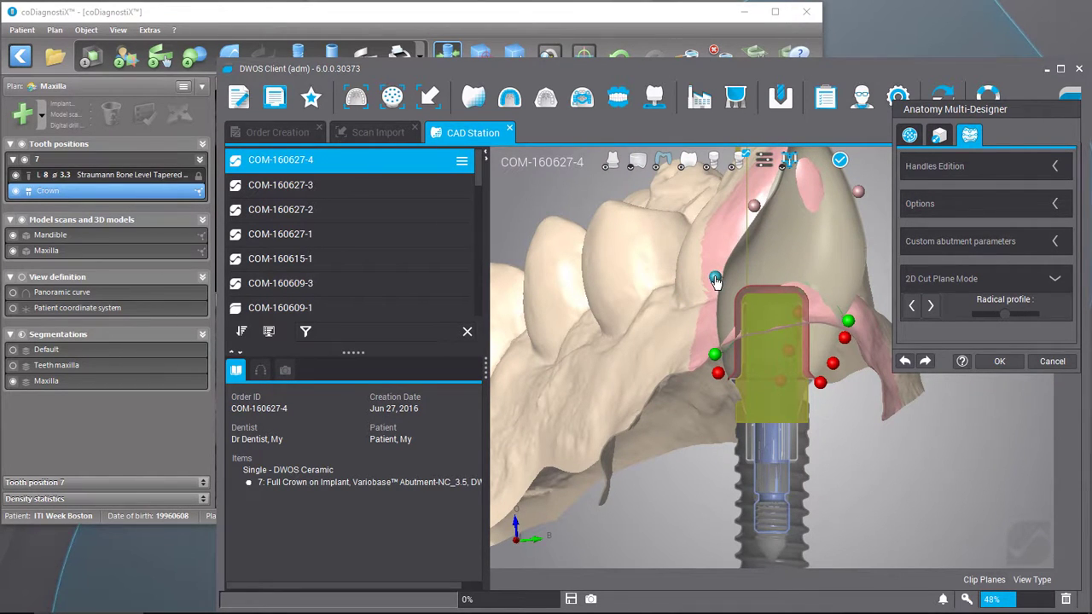
pyautogui.moveTo(711, 355); pyautogui.dragTo(714, 357)
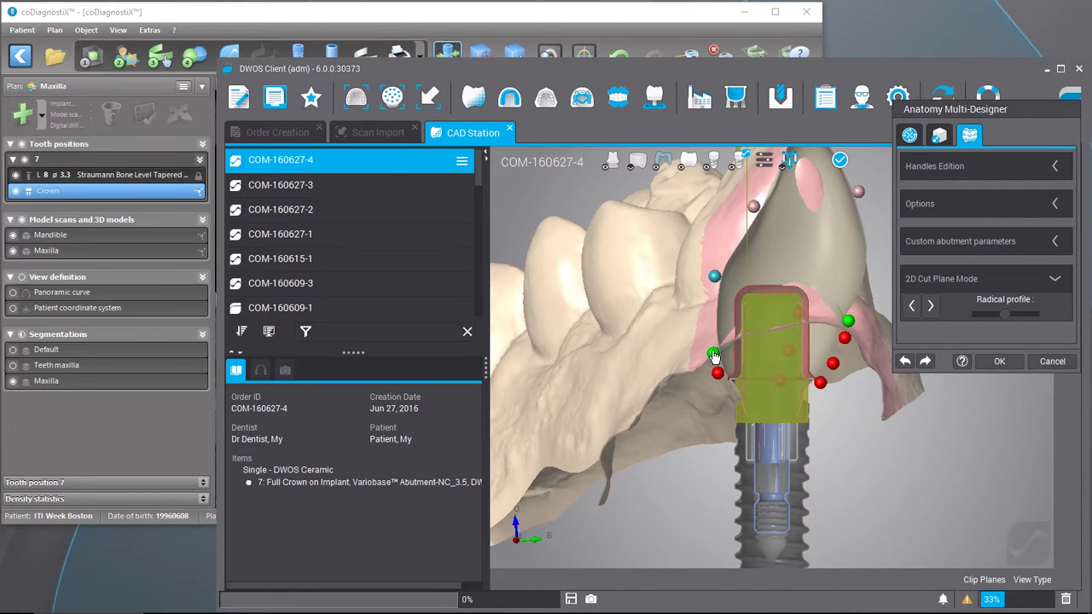
# Reduce the crown's radical profile slightly in each of the next two cut planes
pyautogui.click(931, 306)
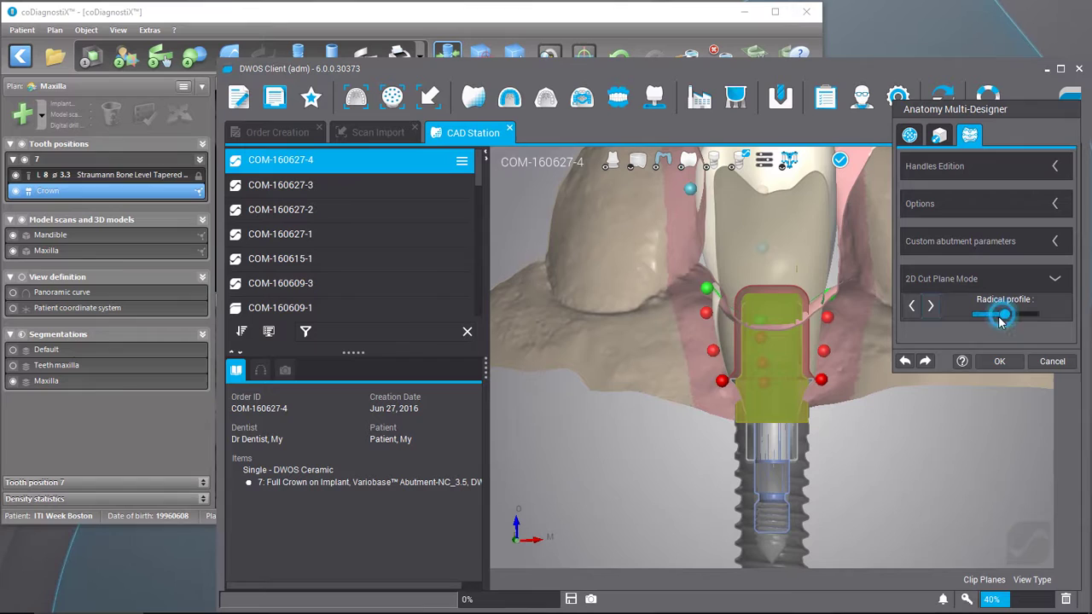
pyautogui.moveTo(1000, 320); pyautogui.dragTo(996, 325)
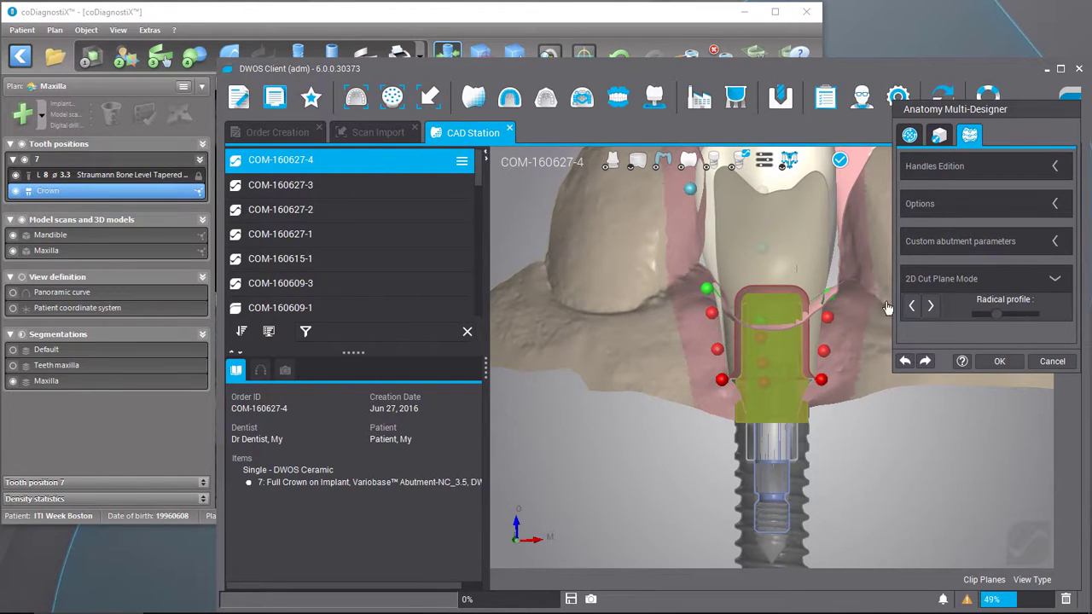
pyautogui.click(930, 306)
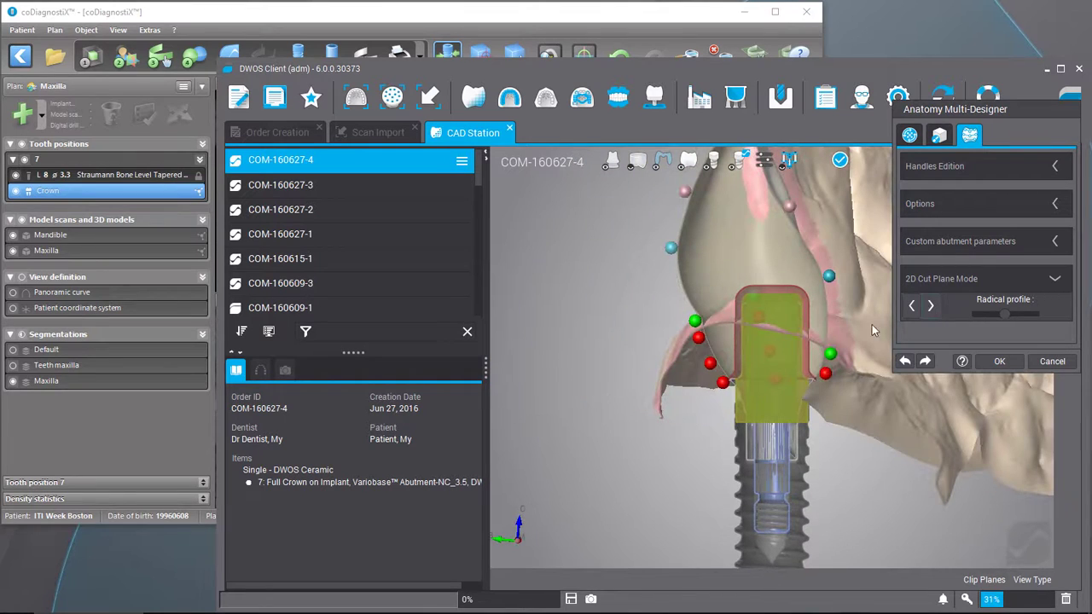
pyautogui.moveTo(1004, 314); pyautogui.dragTo(997, 319)
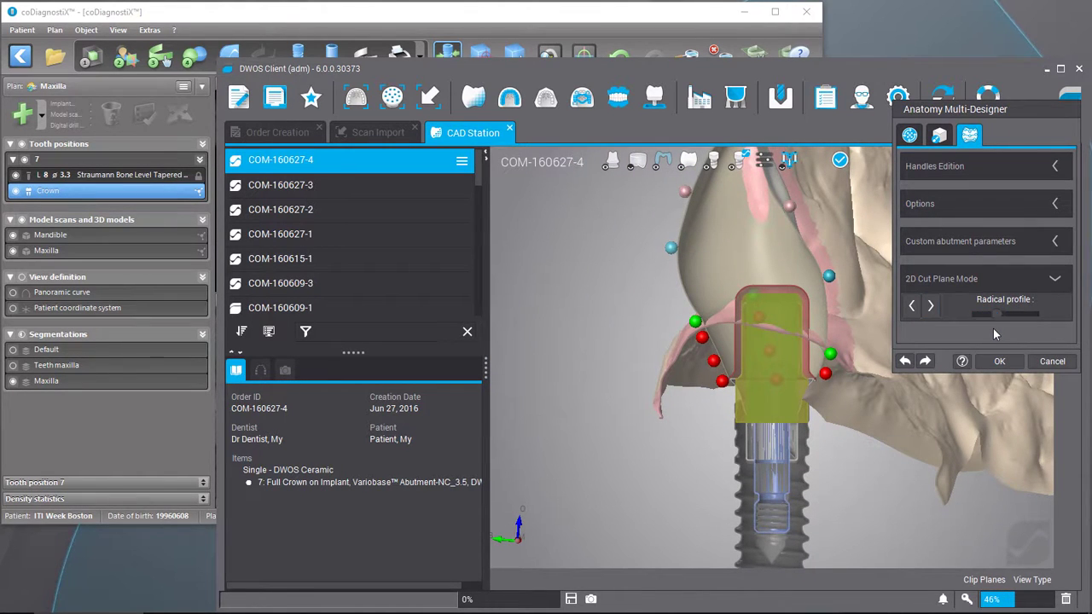
# Hide the jaw model and smooth the crown's surfaces all around with the Smooth waxing tool at the Large preset
pyautogui.click(940, 136)
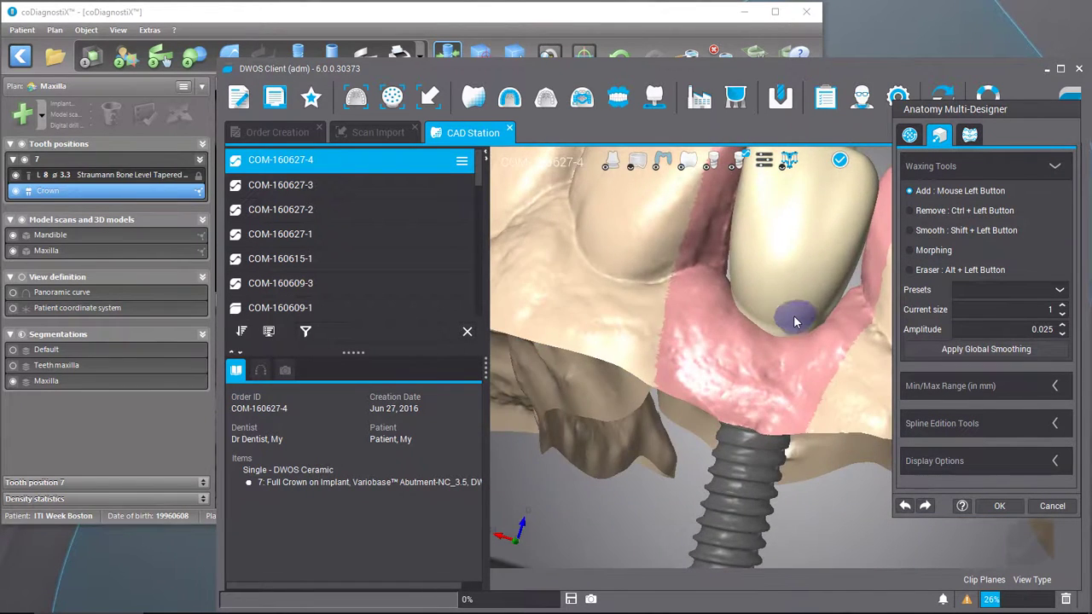
pyautogui.click(937, 236)
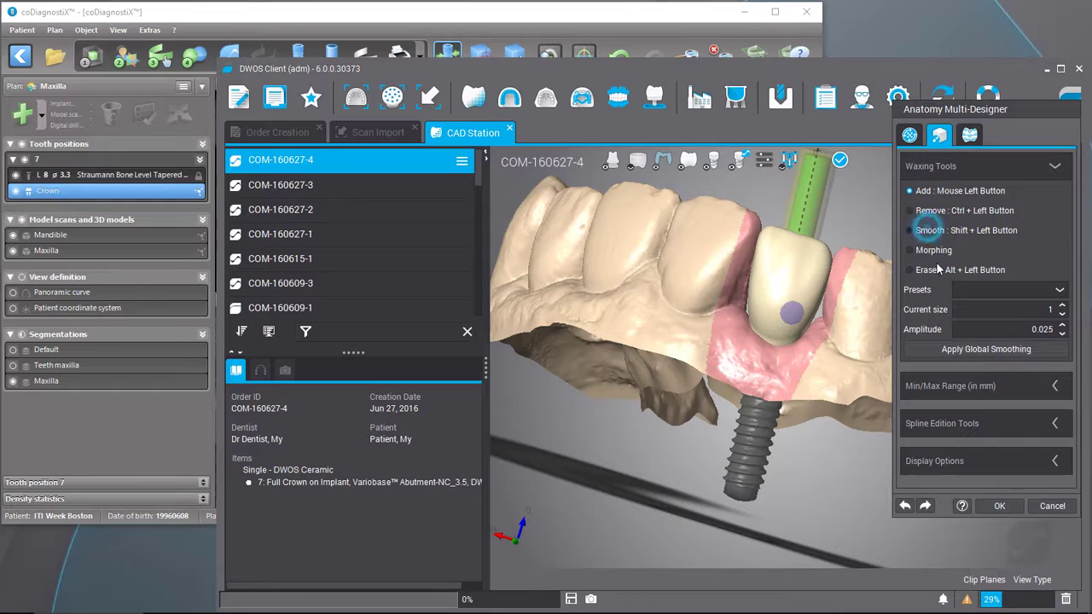
pyautogui.click(979, 290)
pyautogui.click(972, 365)
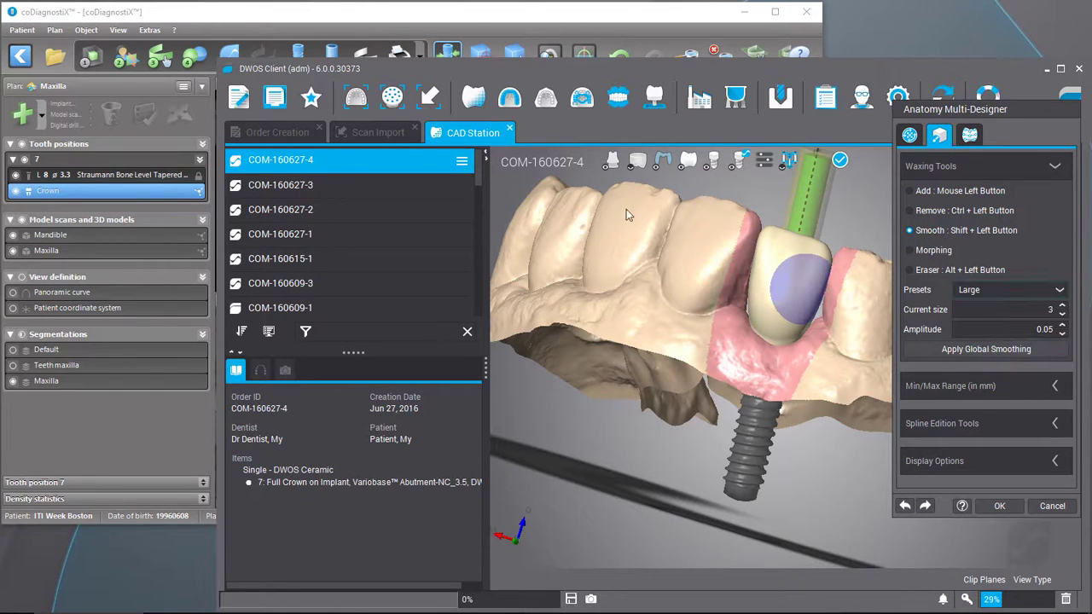
pyautogui.click(611, 161)
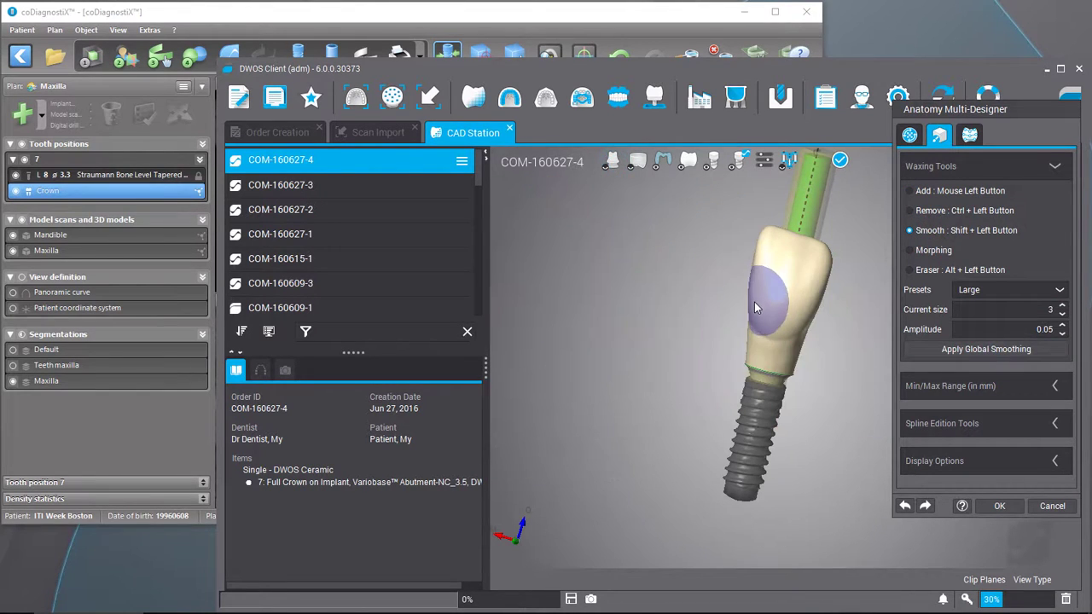
pyautogui.moveTo(811, 312); pyautogui.dragTo(656, 276, button='right')
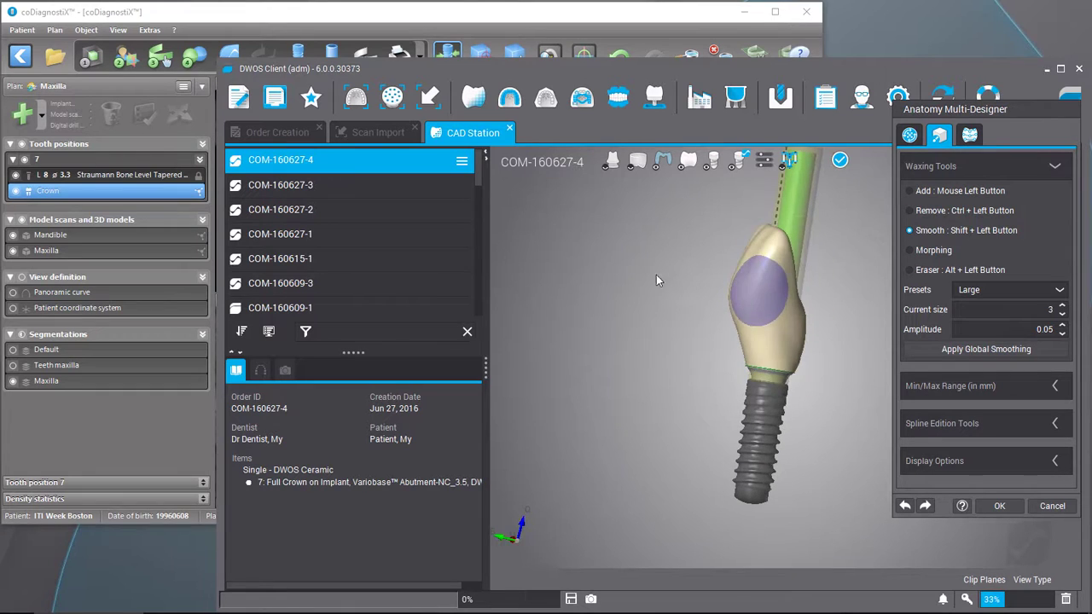
pyautogui.click(739, 329)
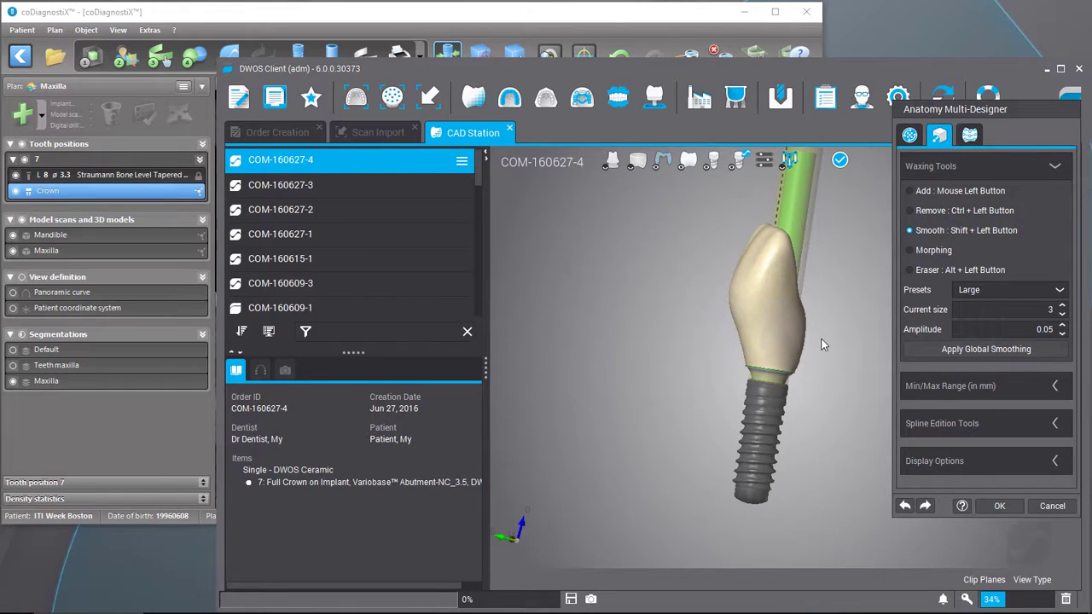
pyautogui.moveTo(696, 311); pyautogui.dragTo(632, 282, button='right')
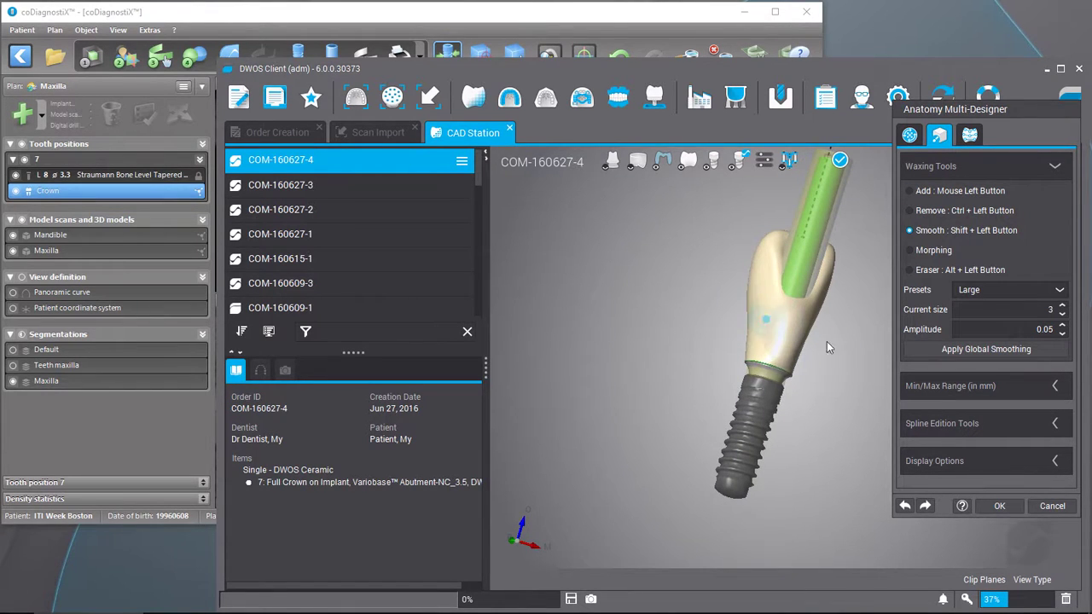
pyautogui.moveTo(725, 333)
pyautogui.mouseDown(button='right')
pyautogui.moveTo(664, 323)
pyautogui.moveTo(680, 302)
pyautogui.mouseUp(button='right')
pyautogui.moveTo(792, 319); pyautogui.dragTo(708, 318, button='right')
pyautogui.moveTo(833, 334); pyautogui.dragTo(759, 340, button='right')
# Accept the crown design, show the jaw model again and check the crown among the neighbouring teeth
pyautogui.click(999, 506)
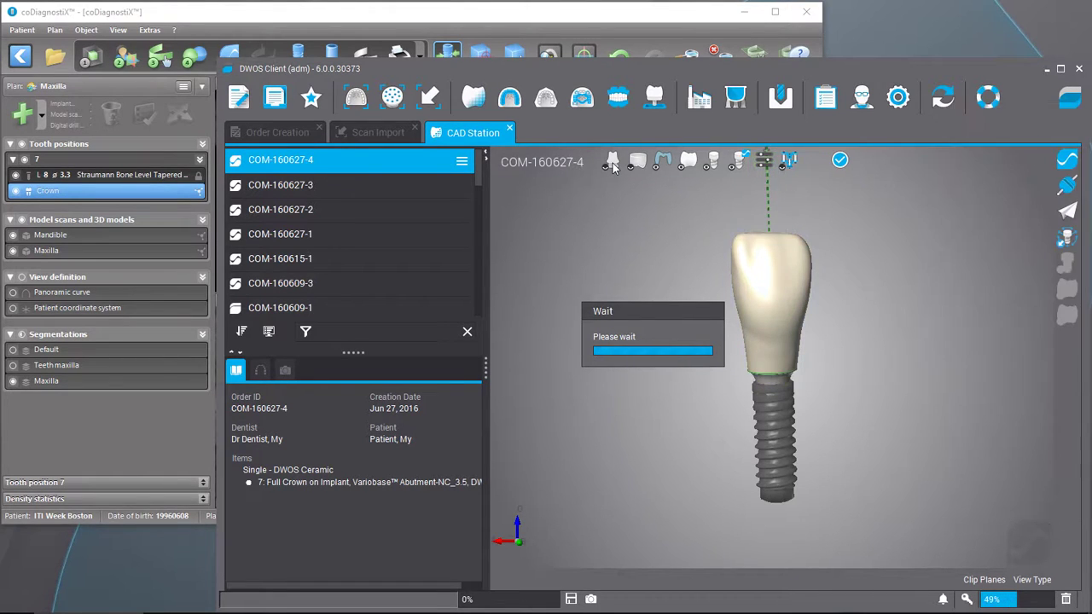
pyautogui.click(611, 162)
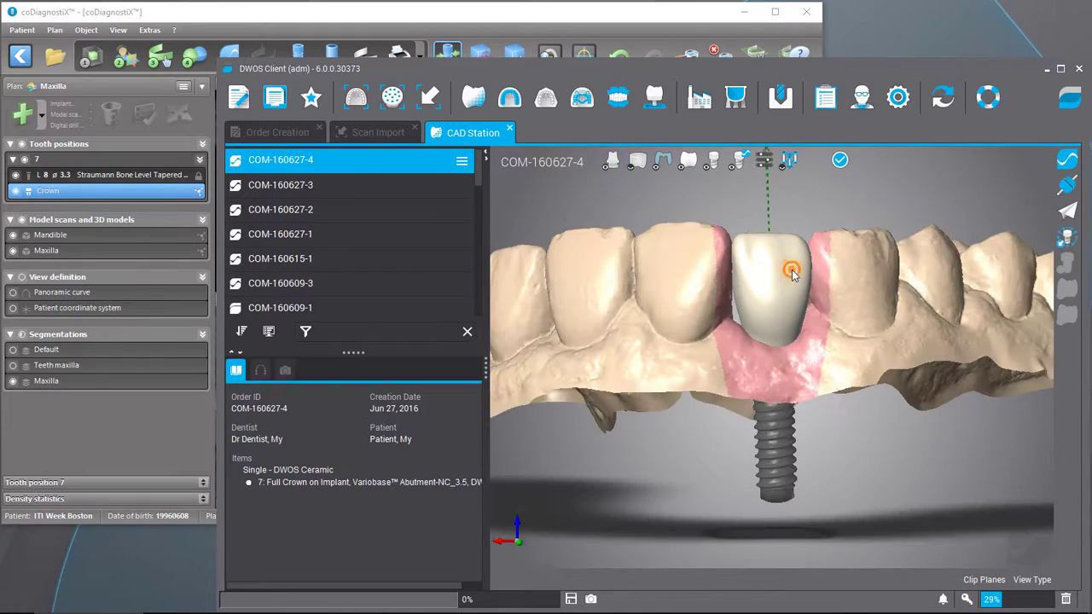
pyautogui.moveTo(792, 271); pyautogui.dragTo(832, 401)
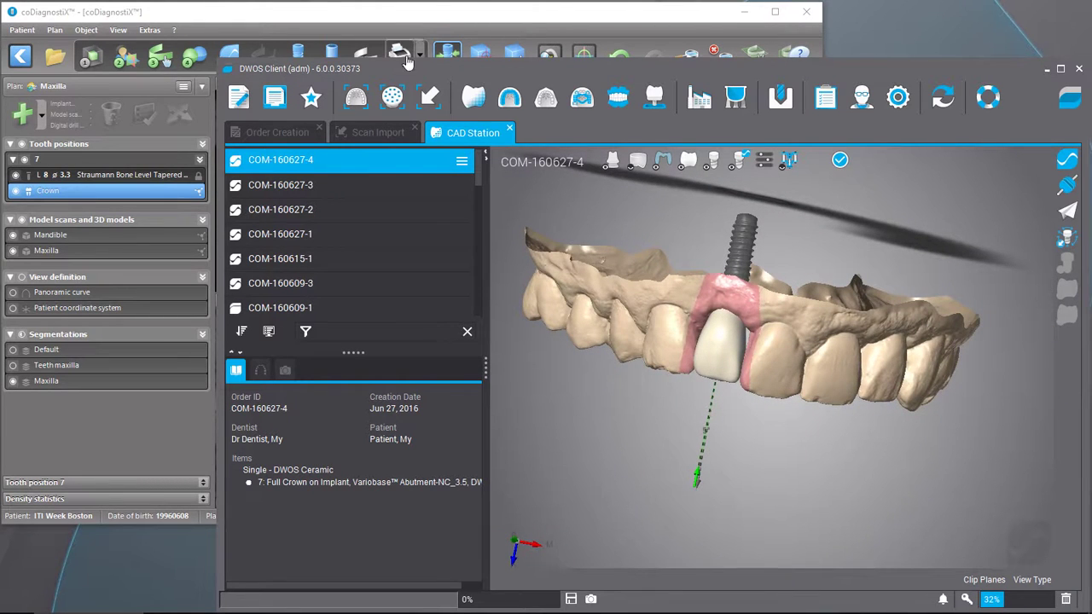
# Switch to coDiagnostiX and examine the updated crown and implant in the cross-sectional views
pyautogui.click(424, 14)
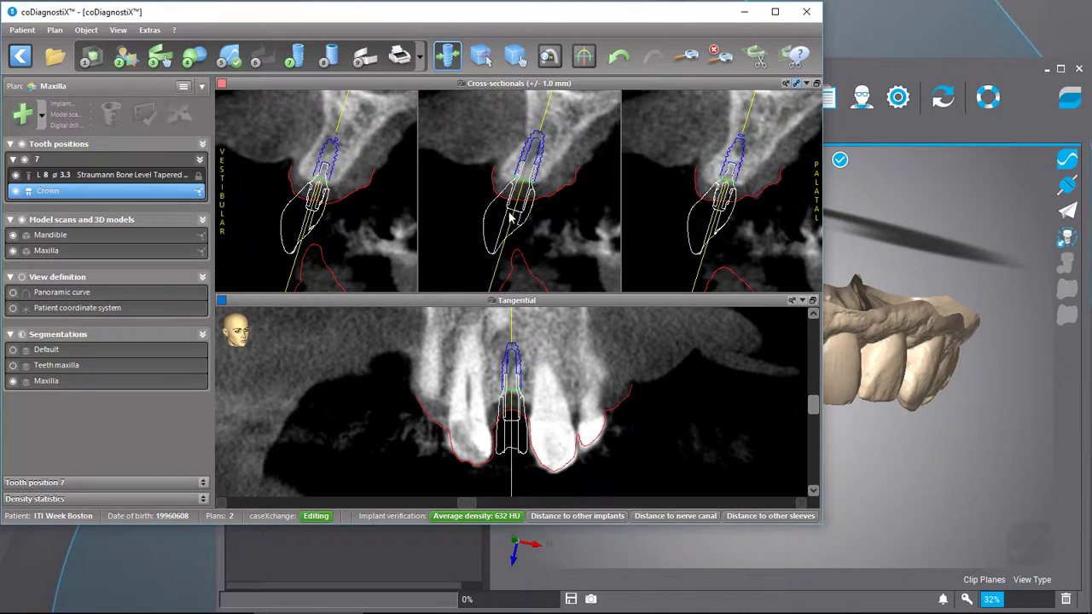
pyautogui.scroll(2, 510, 214)
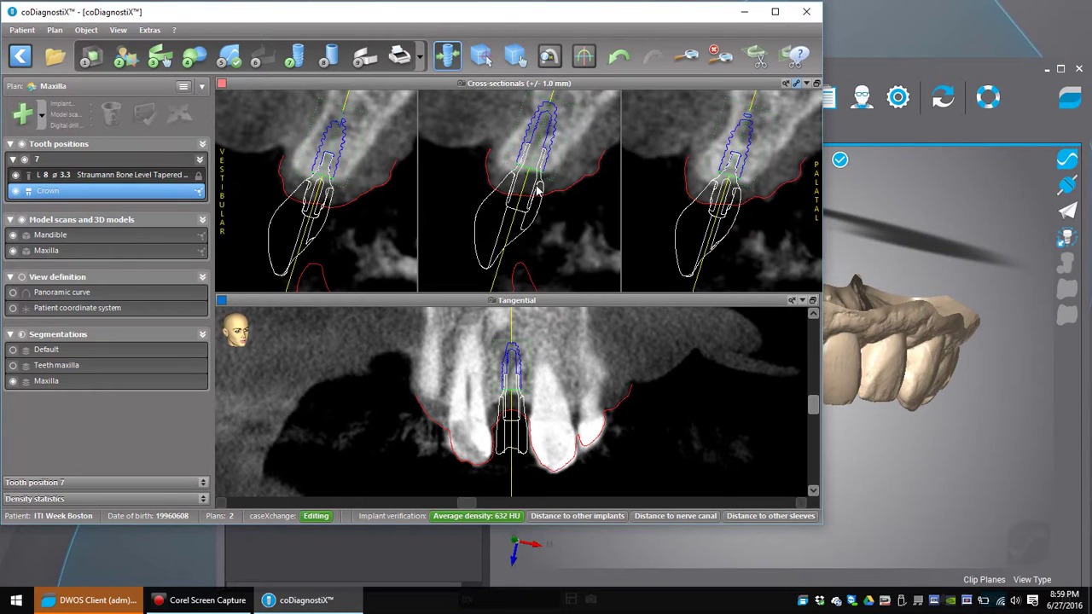
pyautogui.scroll(2, 516, 190)
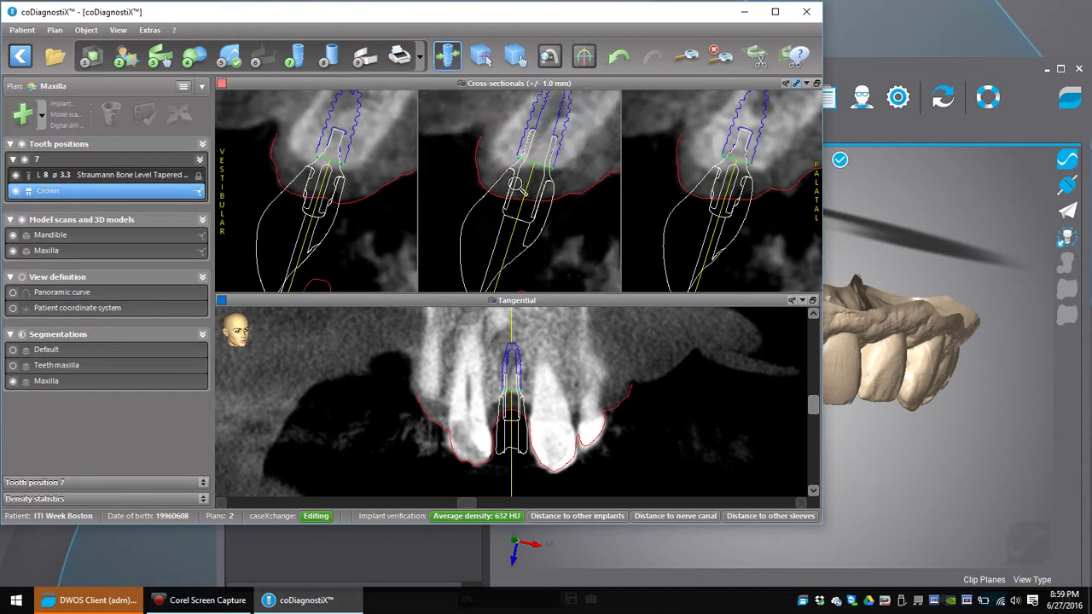
# Maximize the 3D view and hide the mandible scan to inspect the crown and implant in the maxilla
pyautogui.doubleClick(570, 301)
pyautogui.doubleClick(426, 342)
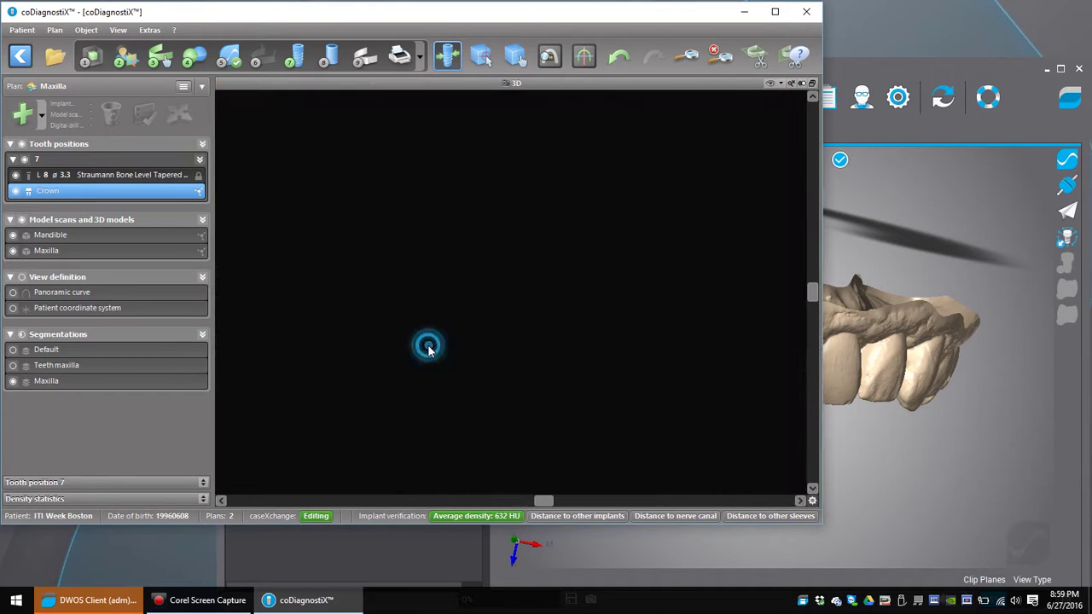
pyautogui.click(516, 59)
pyautogui.moveTo(516, 259); pyautogui.dragTo(494, 171)
pyautogui.click(13, 235)
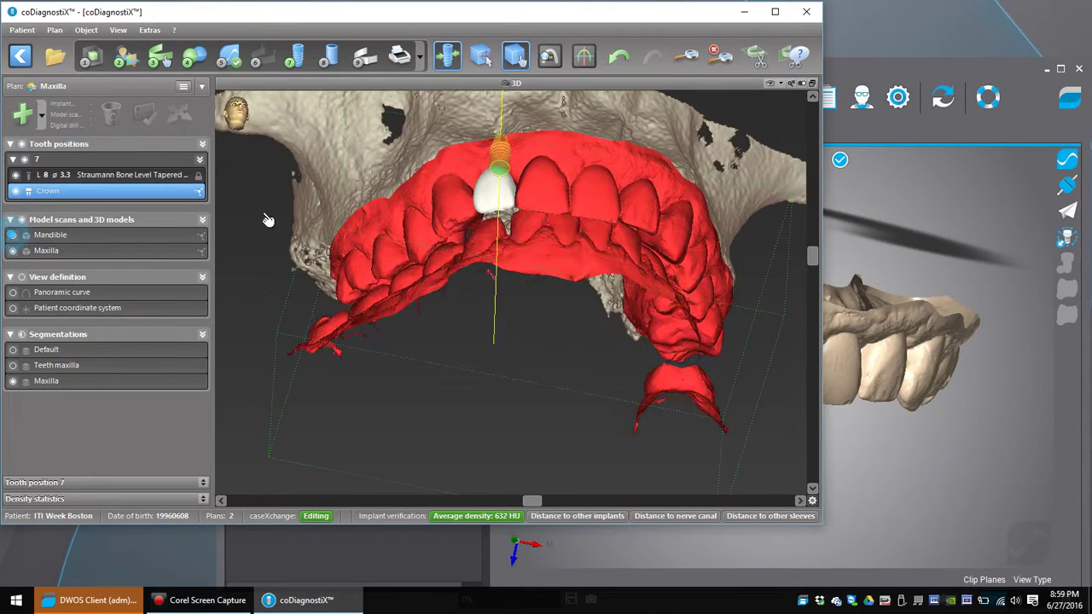
pyautogui.moveTo(456, 239); pyautogui.dragTo(502, 362)
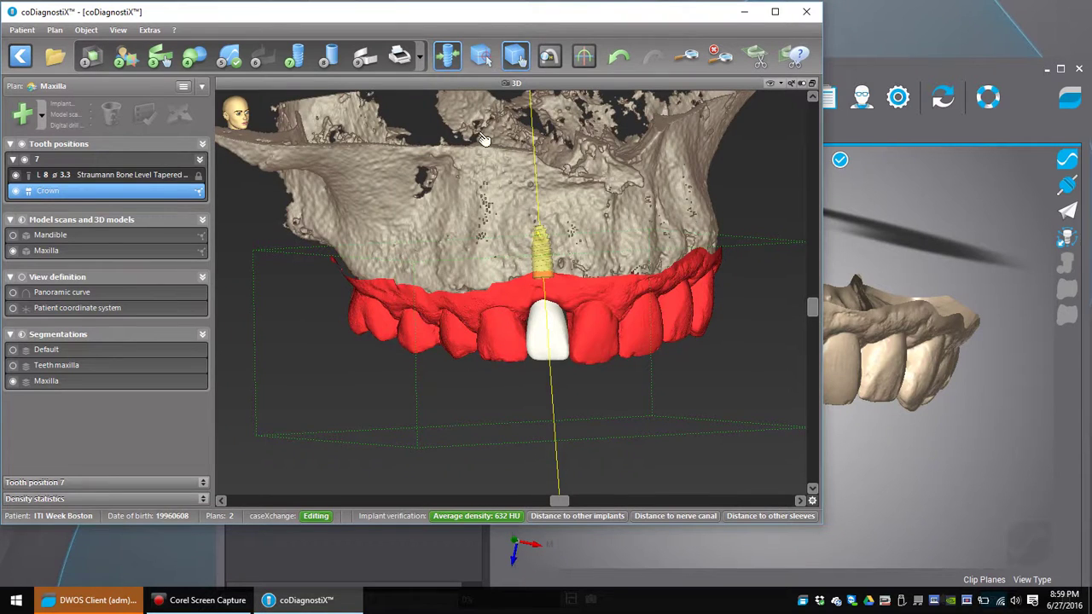
# Add a Straumann Guided Surgery sleeve to the tooth 7 implant with 2.8 mm diameter and sleeve position H6 (6 mm)
pyautogui.click(125, 177)
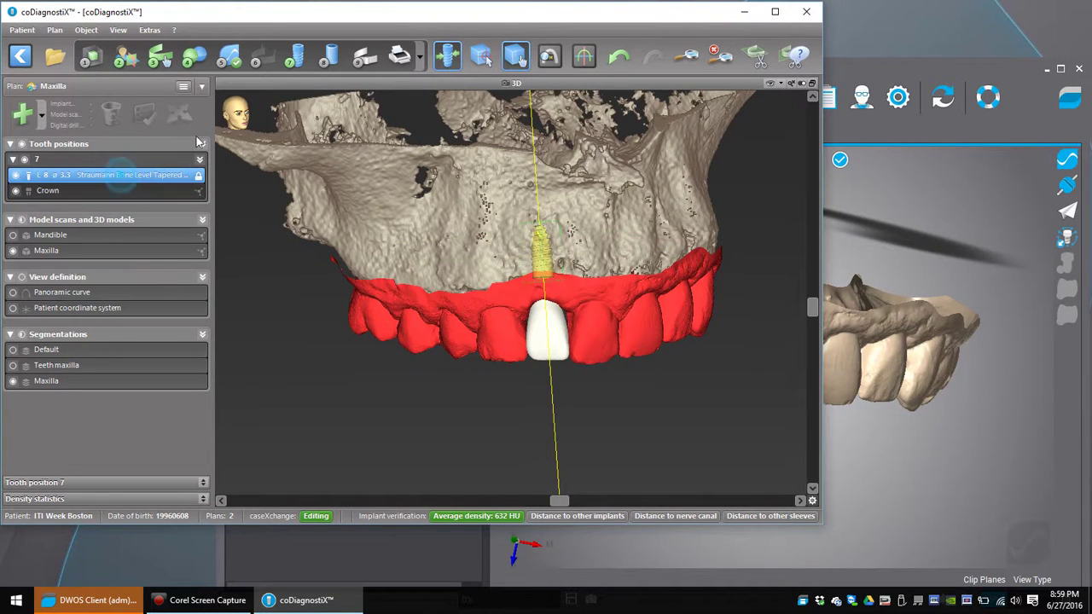
pyautogui.click(330, 54)
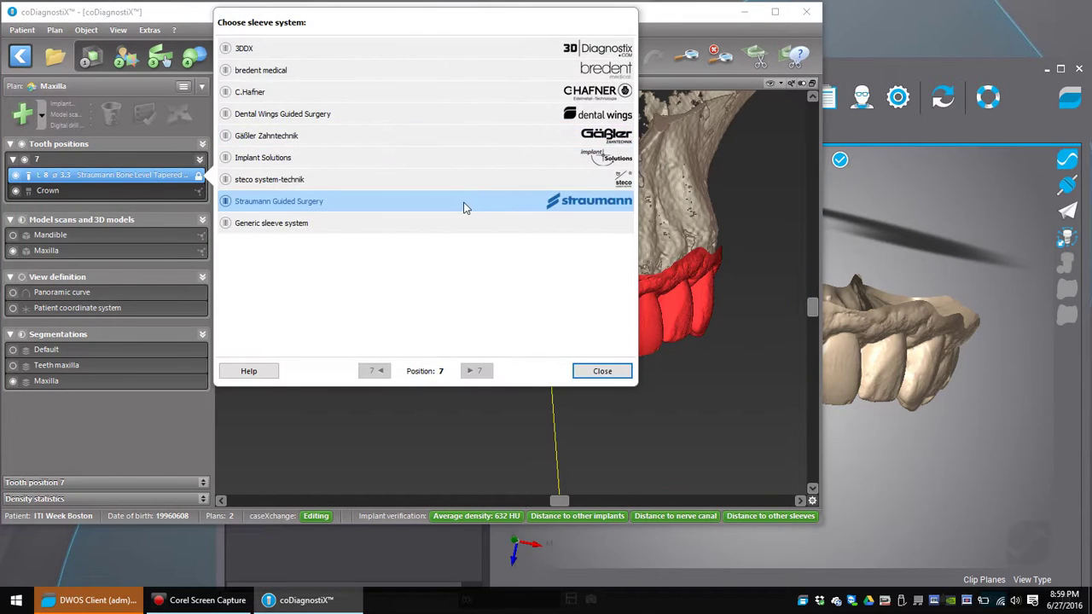
pyautogui.doubleClick(463, 205)
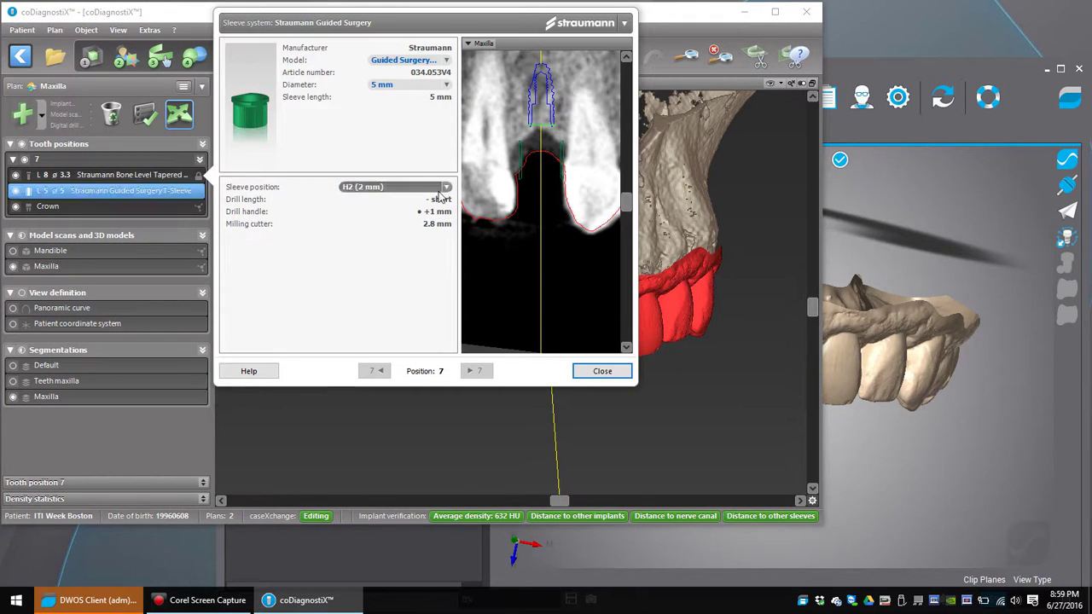
pyautogui.click(445, 87)
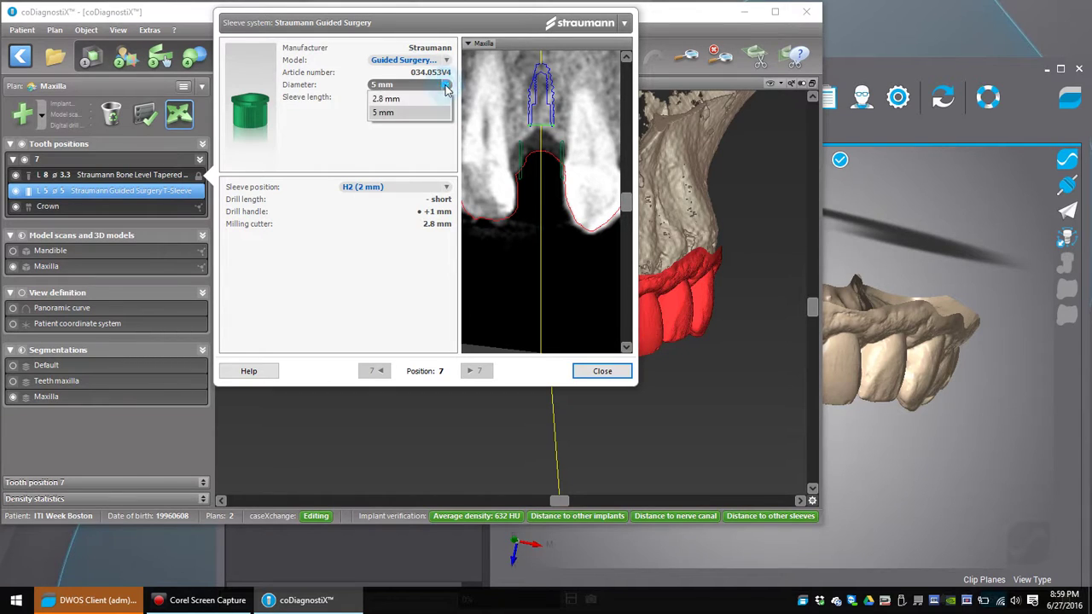
pyautogui.click(400, 98)
pyautogui.click(414, 186)
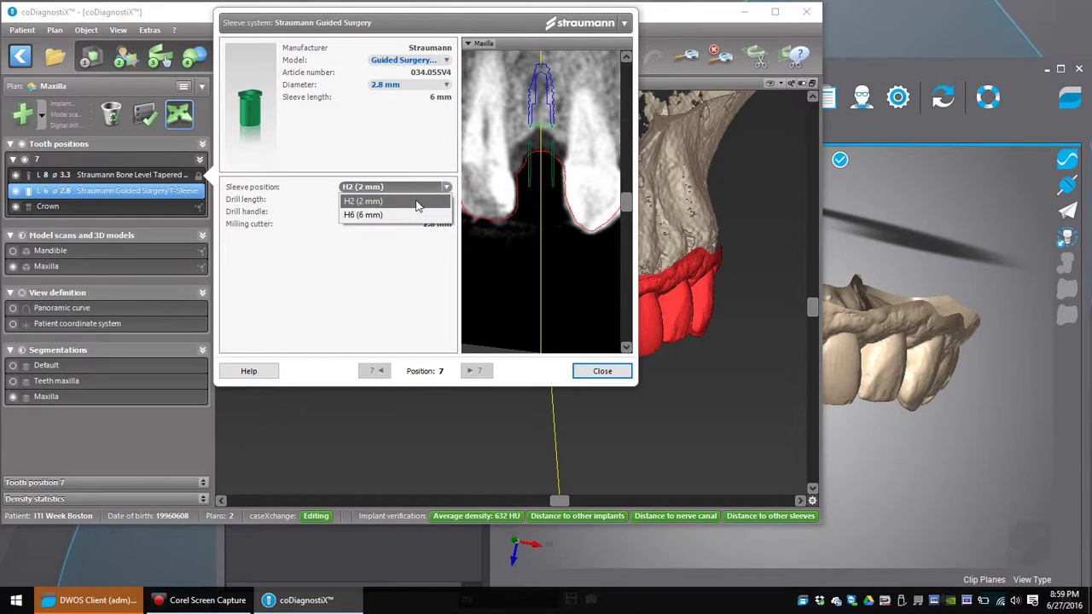
pyautogui.click(400, 215)
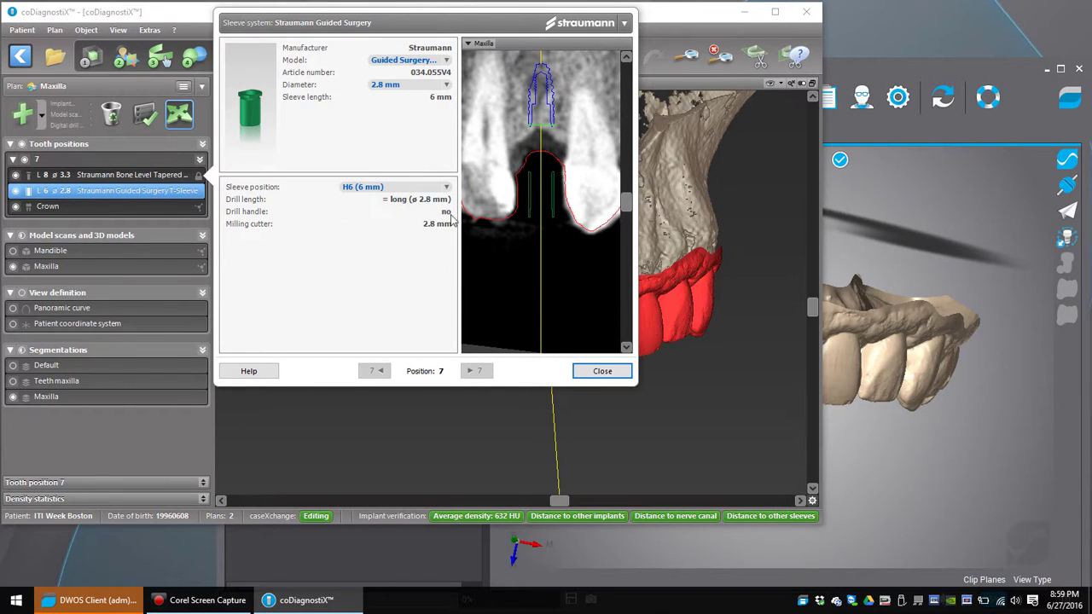
# Close the sleeve settings and hide the crown to inspect the sleeve above the implant in 3D
pyautogui.click(605, 372)
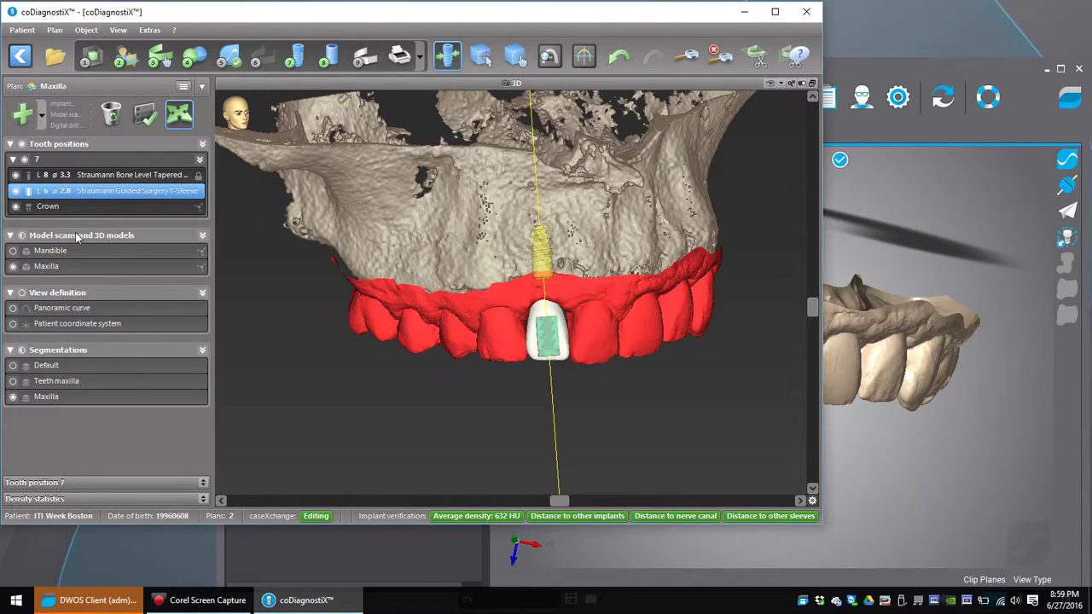
pyautogui.click(515, 55)
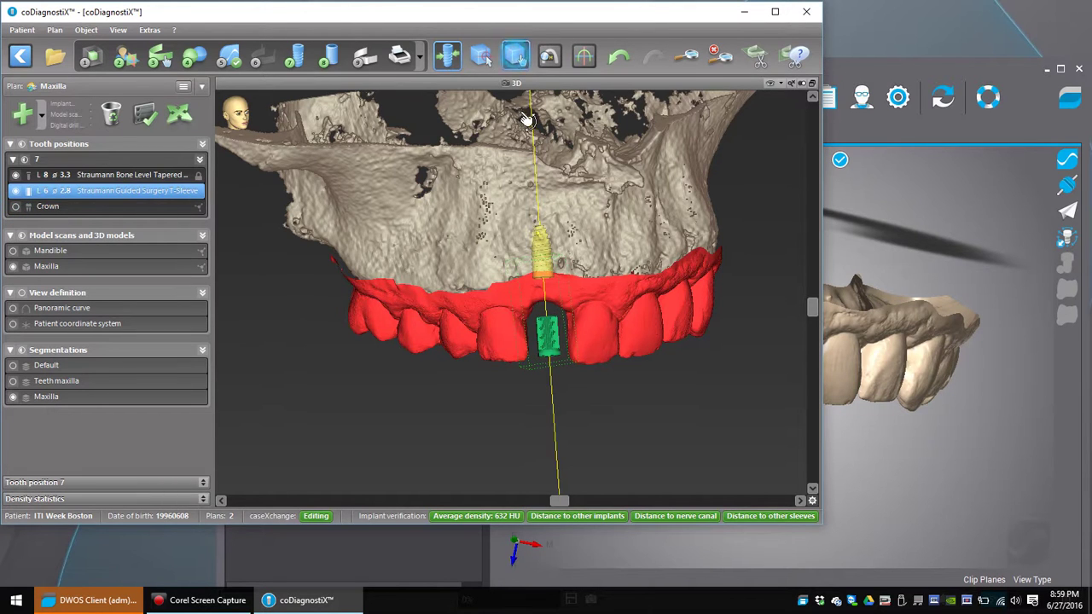
pyautogui.moveTo(578, 292)
pyautogui.mouseDown()
pyautogui.moveTo(597, 239)
pyautogui.moveTo(578, 244)
pyautogui.moveTo(555, 221)
pyautogui.moveTo(517, 153)
pyautogui.moveTo(512, 213)
pyautogui.moveTo(569, 293)
pyautogui.mouseUp()
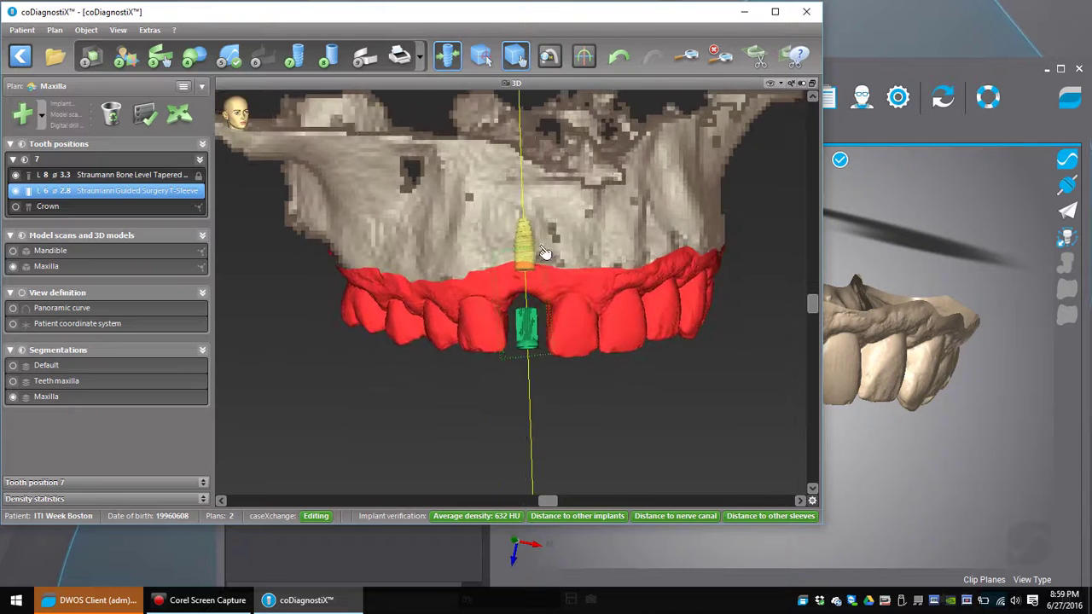
# Start a new digital drill guide for the Maxilla and align its insertion direction with the sleeve axis
pyautogui.click(361, 58)
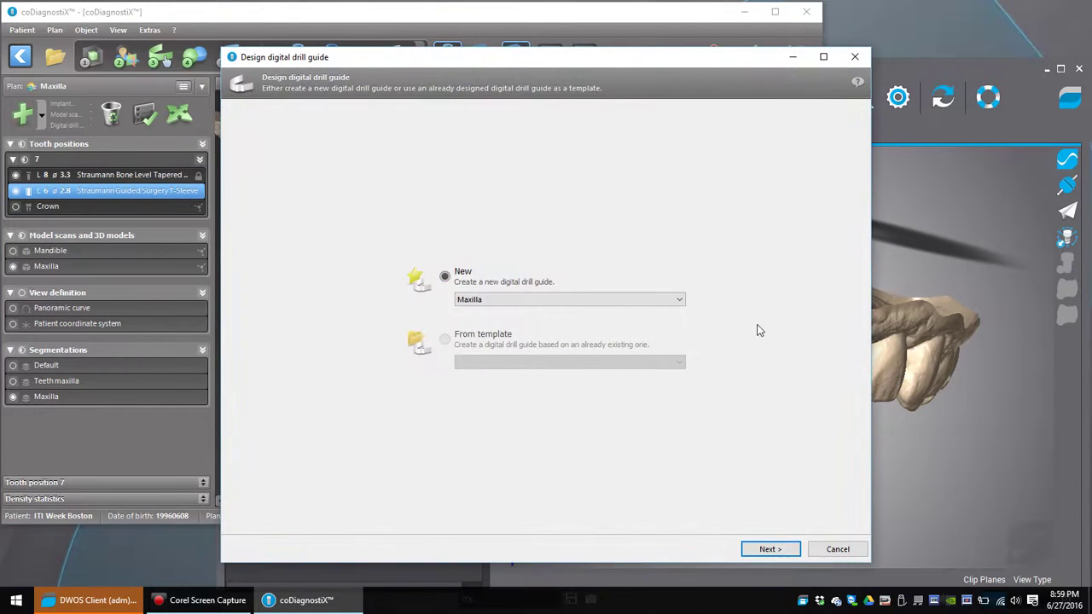
pyautogui.click(759, 551)
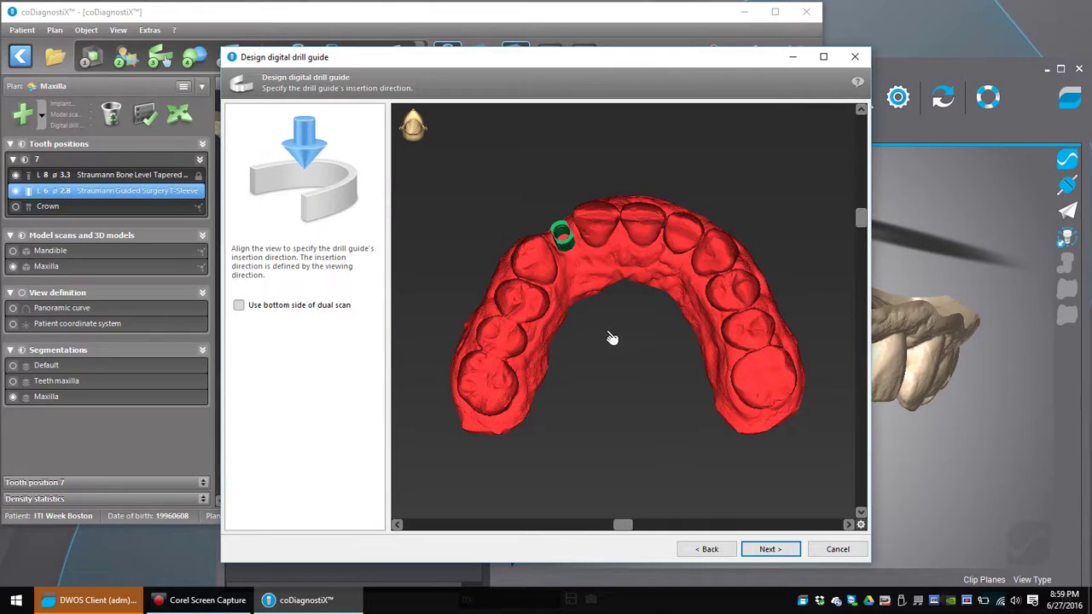
pyautogui.moveTo(610, 321); pyautogui.dragTo(620, 365)
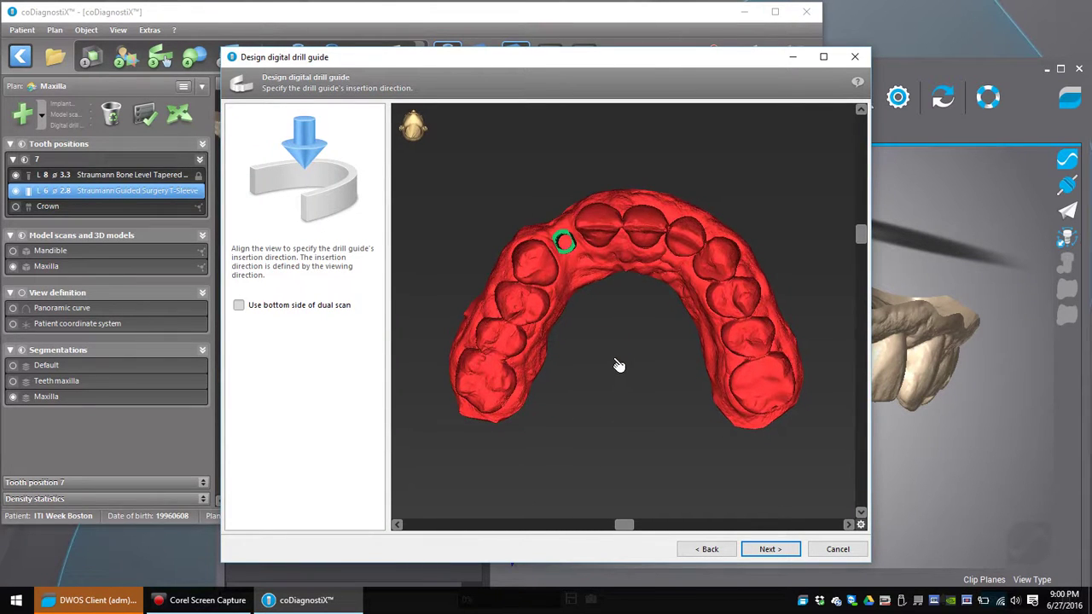
pyautogui.click(769, 549)
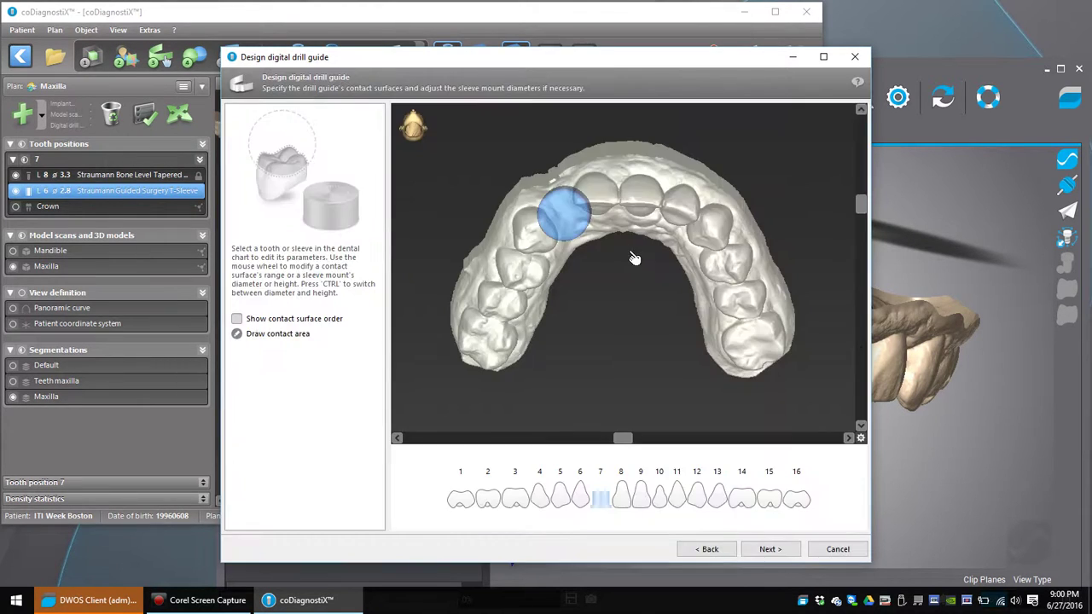
# Add drill guide contact surfaces on teeth 8 to 13 and on teeth 6, 5 and 4
pyautogui.moveTo(617, 263); pyautogui.dragTo(604, 232)
pyautogui.click(622, 497)
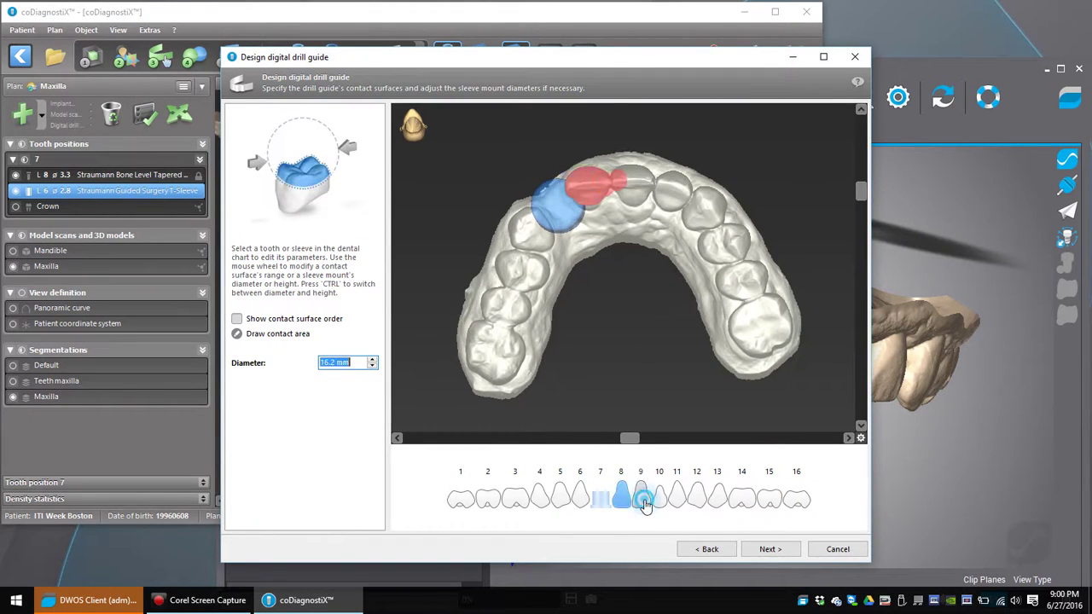
pyautogui.click(640, 500)
pyautogui.click(661, 500)
pyautogui.click(678, 500)
pyautogui.click(698, 500)
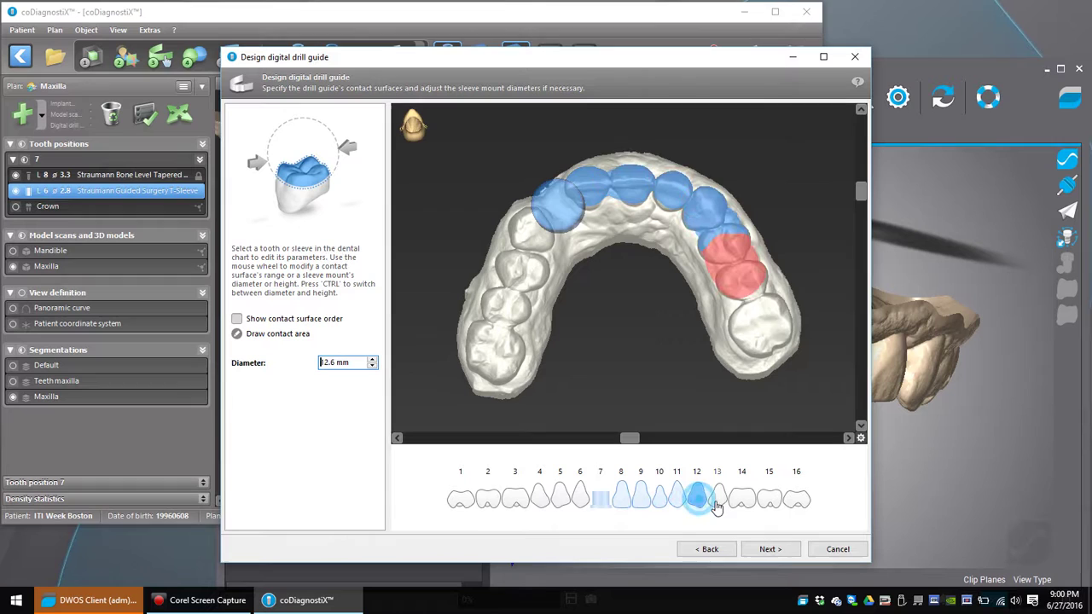
pyautogui.click(717, 500)
pyautogui.click(580, 500)
pyautogui.click(560, 500)
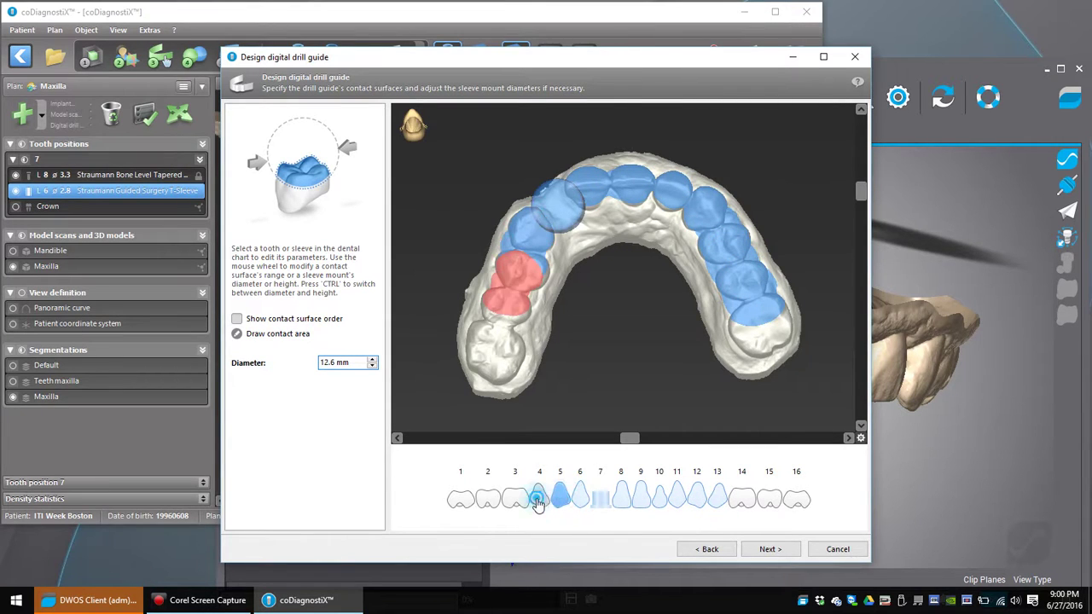
pyautogui.click(540, 500)
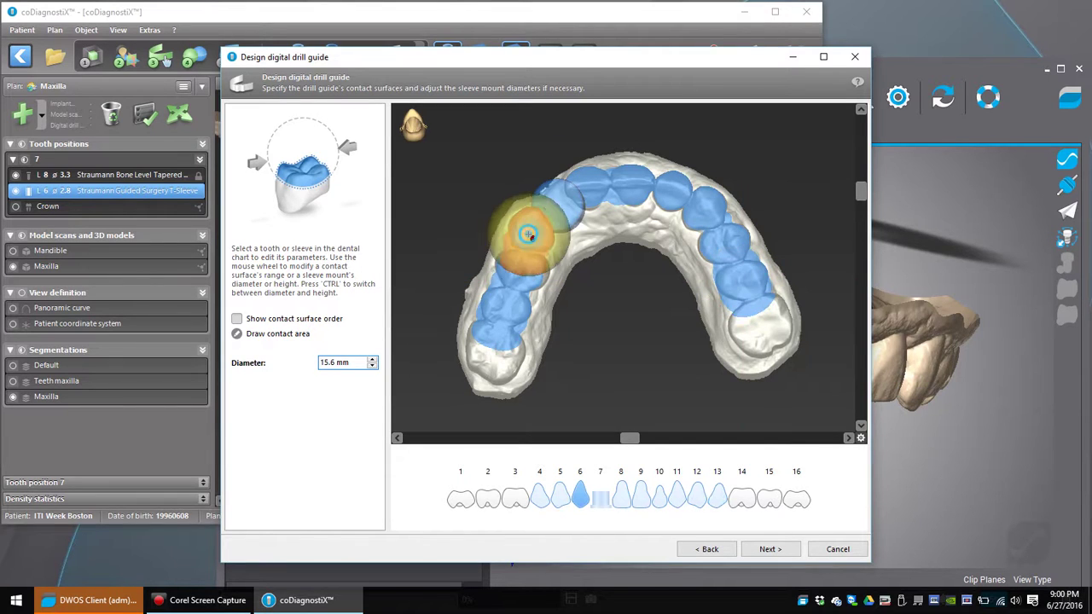
# Check the tooth contact surfaces from all sides and draw an extra palatal contact area behind the front teeth
pyautogui.click(514, 304)
pyautogui.moveTo(609, 244); pyautogui.dragTo(606, 333)
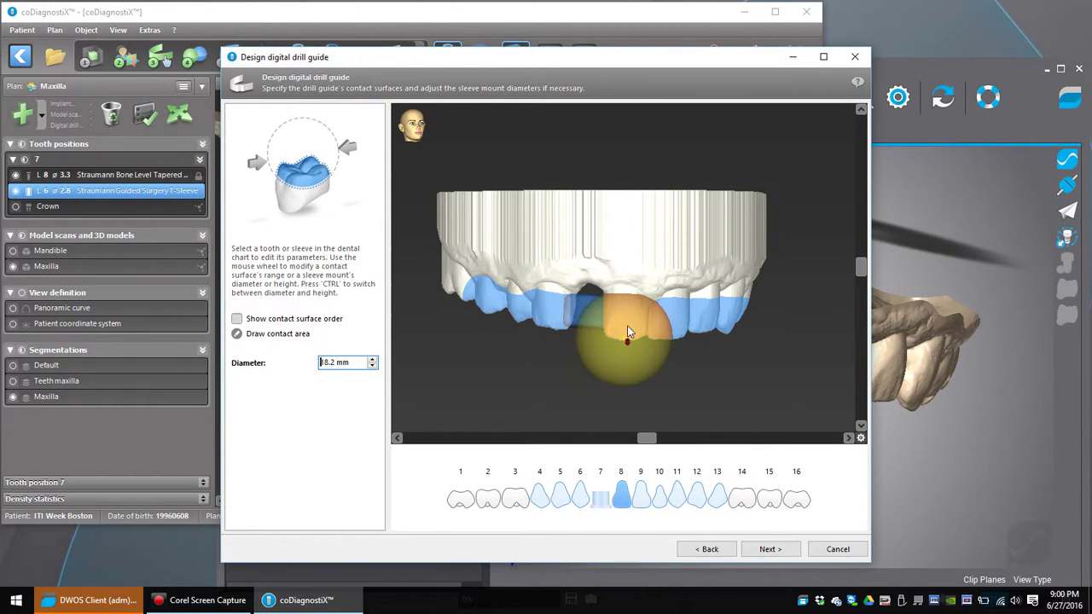
pyautogui.moveTo(684, 295); pyautogui.dragTo(628, 299)
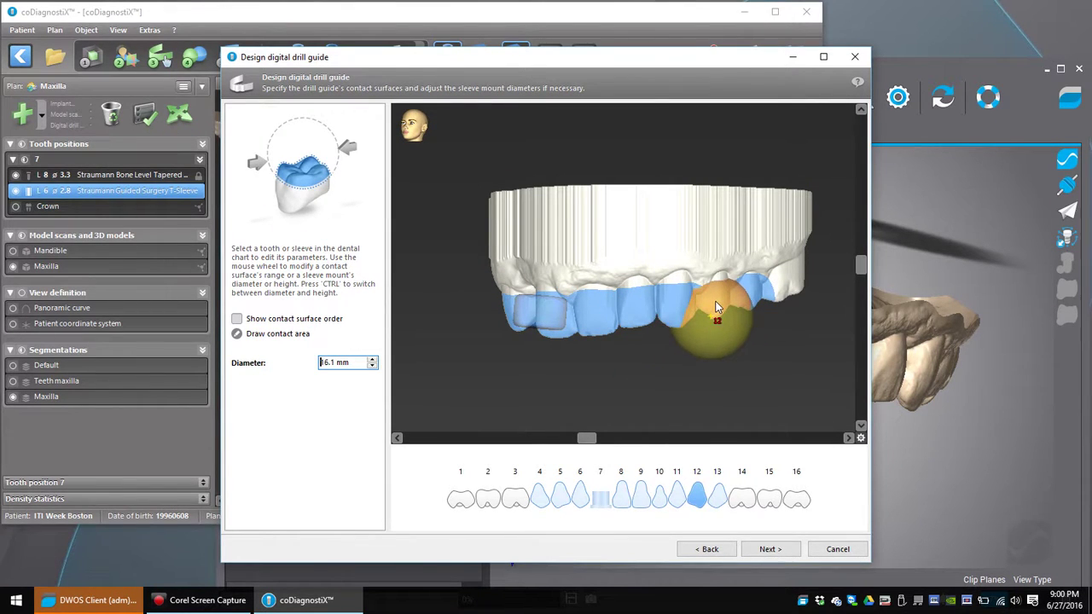
pyautogui.moveTo(629, 261); pyautogui.dragTo(674, 294)
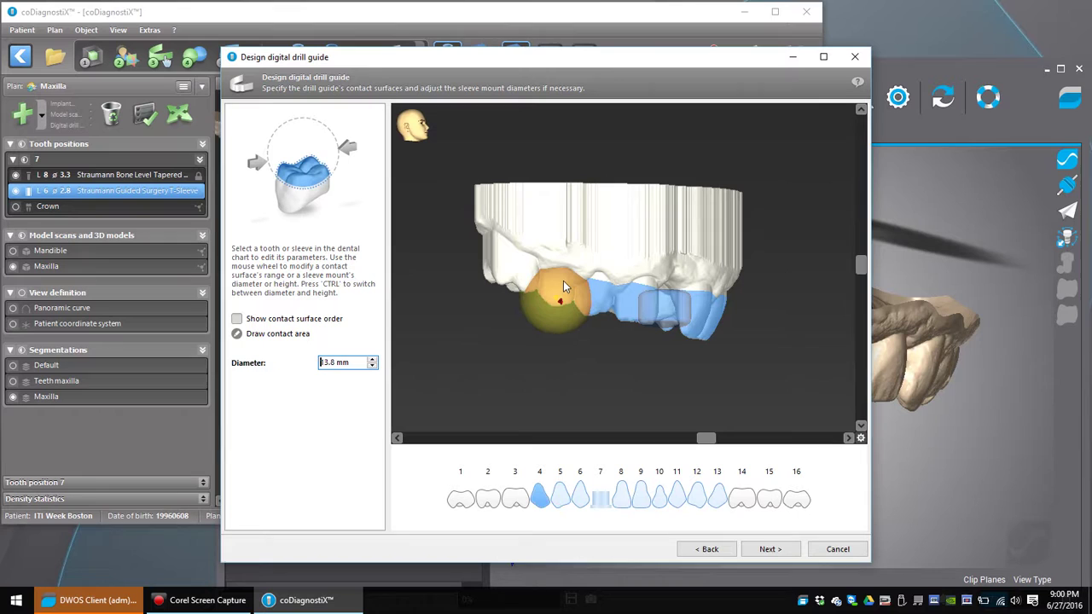
pyautogui.moveTo(593, 271); pyautogui.dragTo(592, 224)
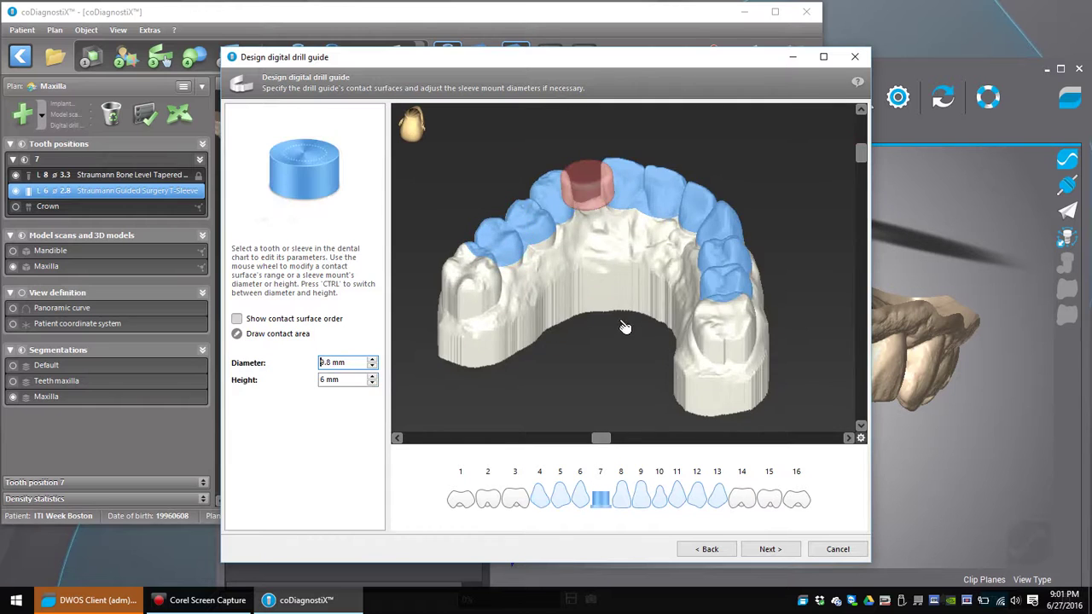
pyautogui.moveTo(628, 324); pyautogui.dragTo(677, 322)
pyautogui.click(238, 335)
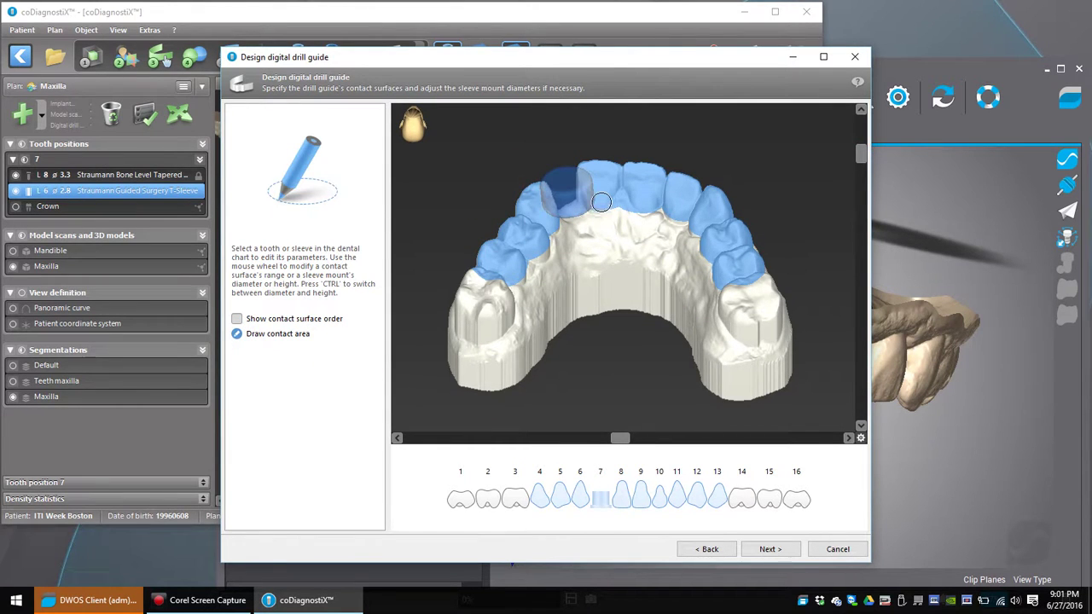
pyautogui.moveTo(601, 201)
pyautogui.mouseDown()
pyautogui.moveTo(613, 217)
pyautogui.moveTo(692, 242)
pyautogui.mouseUp()
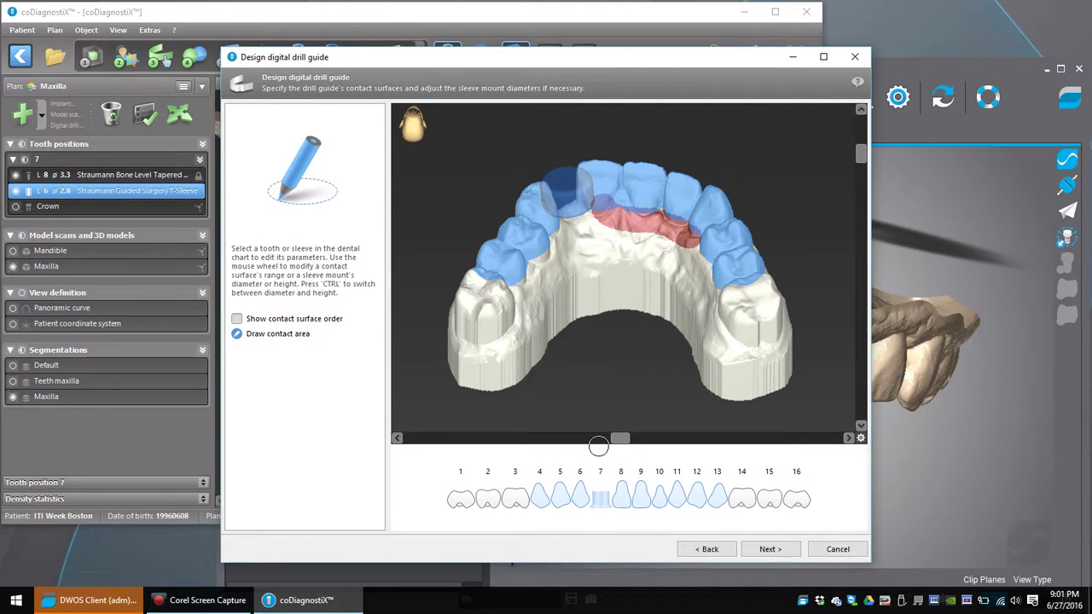
pyautogui.moveTo(633, 440); pyautogui.dragTo(676, 435)
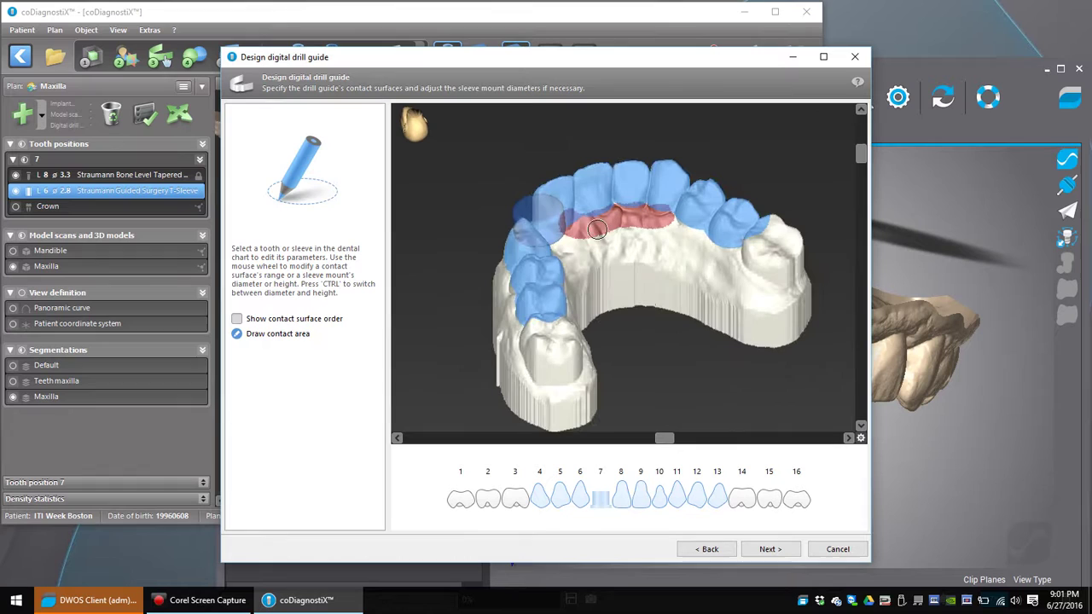
pyautogui.moveTo(587, 227)
pyautogui.mouseDown()
pyautogui.moveTo(718, 252)
pyautogui.moveTo(721, 243)
pyautogui.moveTo(689, 227)
pyautogui.moveTo(619, 212)
pyautogui.mouseUp()
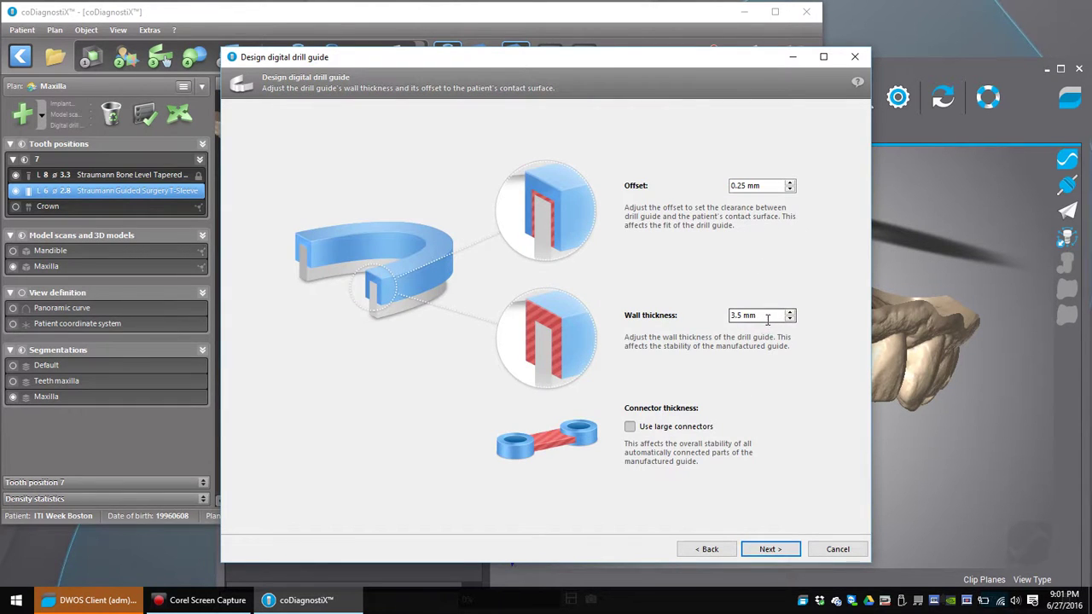
# Set the drill guide's wall thickness to 3 mm and its offset to 0.15 mm, and generate the guide body
pyautogui.moveTo(768, 320)
pyautogui.mouseDown()
pyautogui.moveTo(747, 325)
pyautogui.moveTo(759, 326)
pyautogui.mouseUp()
pyautogui.click(789, 319)
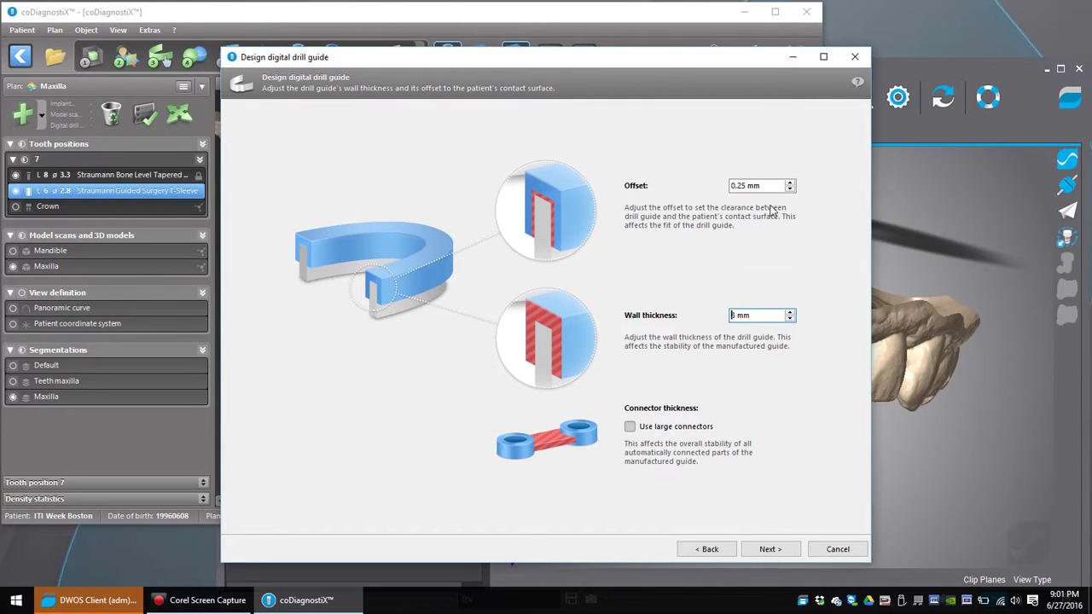
pyautogui.click(791, 189)
pyautogui.click(766, 549)
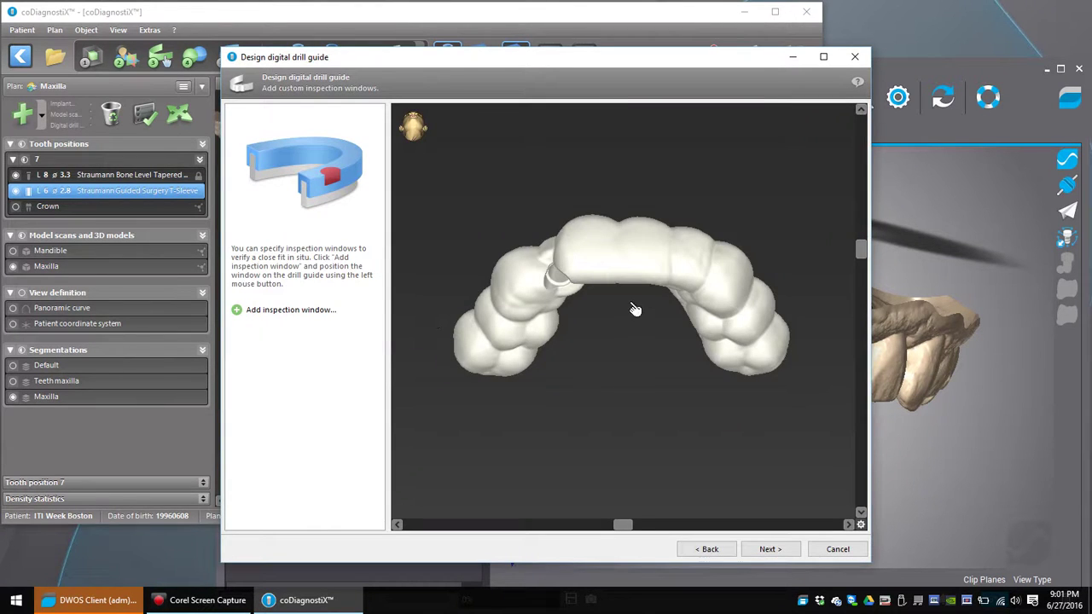
# Inspect the generated guide and add an inspection window centred beside the tooth 7 sleeve mount with a 14 mm diameter
pyautogui.moveTo(634, 310); pyautogui.dragTo(613, 272)
pyautogui.moveTo(612, 271); pyautogui.dragTo(587, 266, button='right')
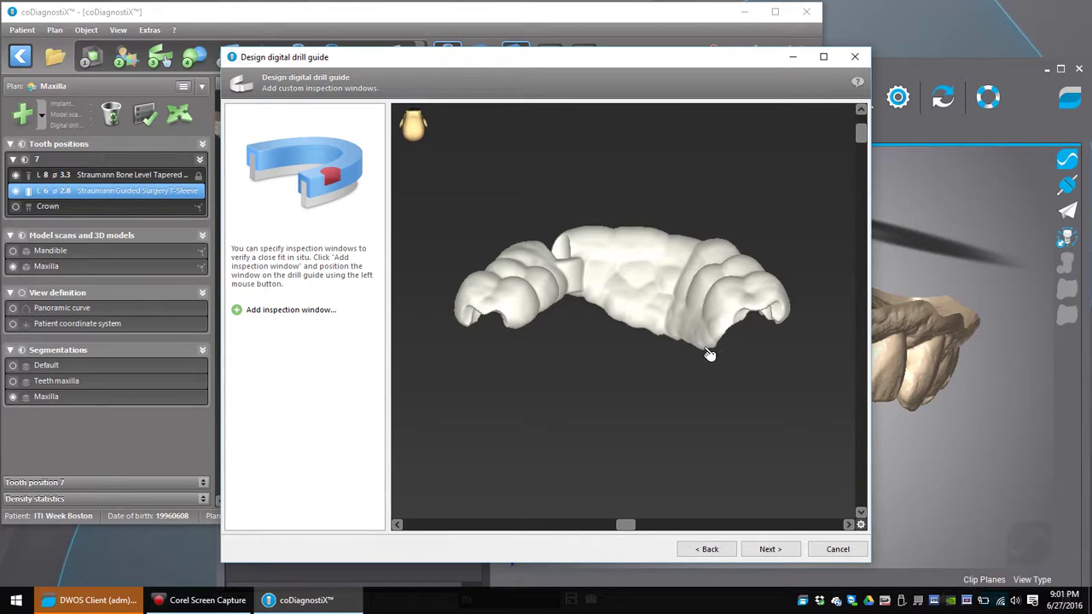
pyautogui.moveTo(633, 334); pyautogui.dragTo(570, 339, button='right')
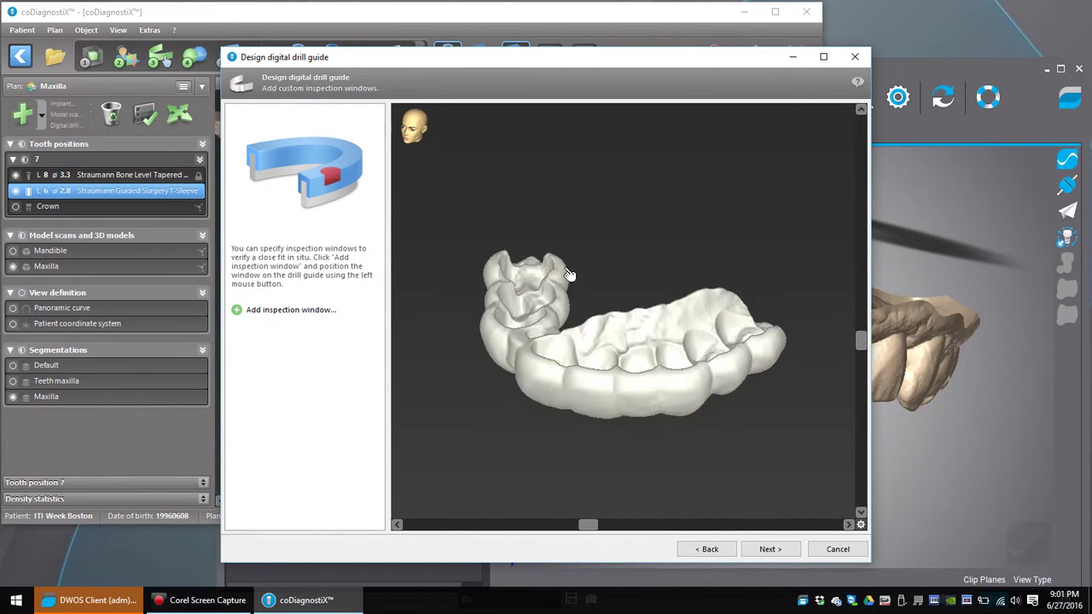
pyautogui.moveTo(569, 275); pyautogui.dragTo(601, 395, button='right')
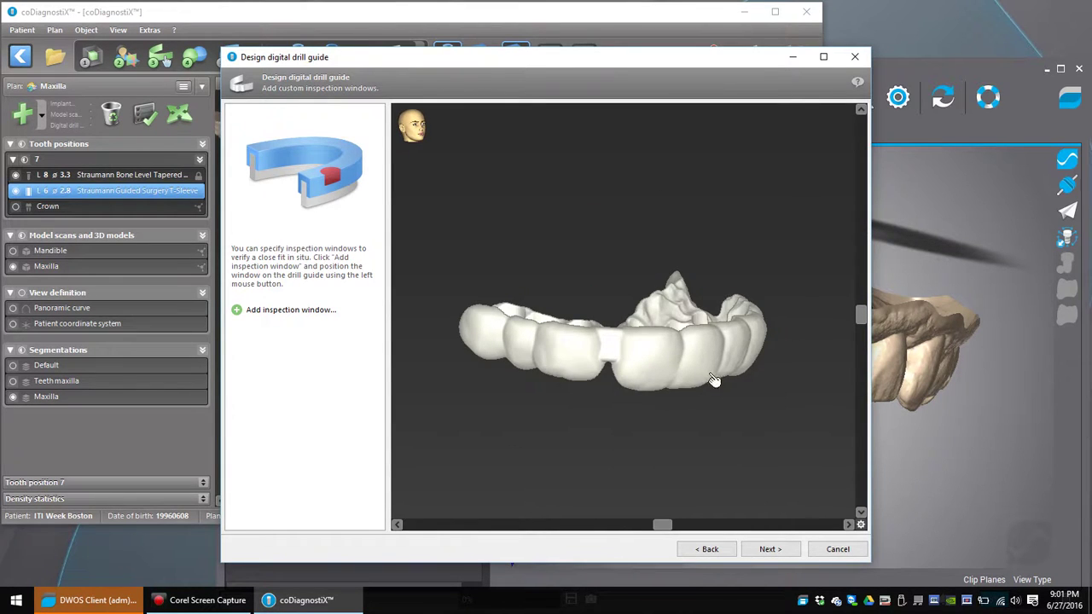
pyautogui.moveTo(713, 381); pyautogui.dragTo(587, 168, button='right')
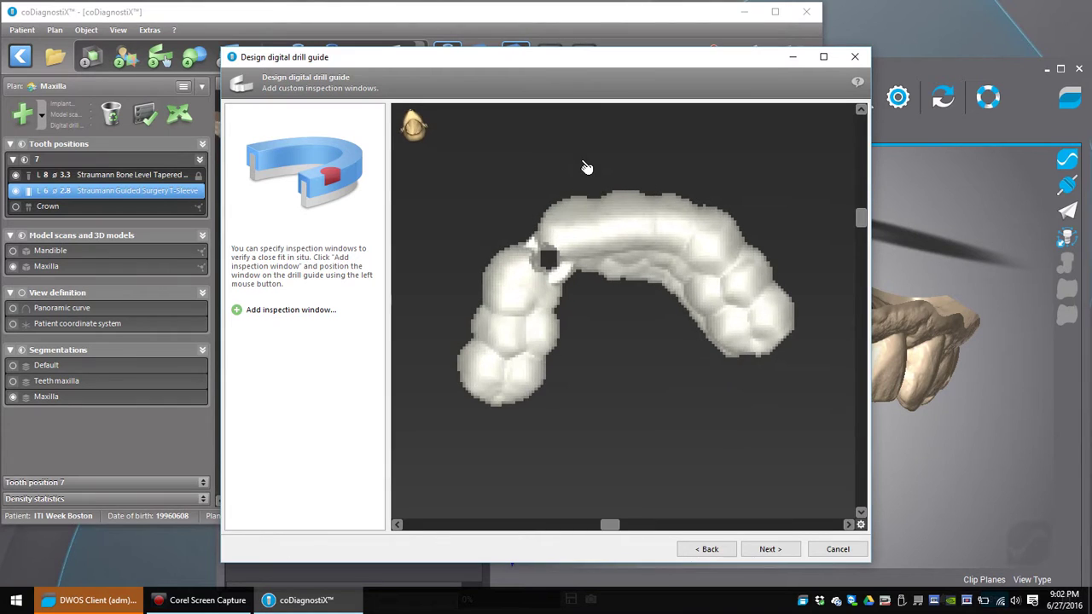
pyautogui.click(270, 311)
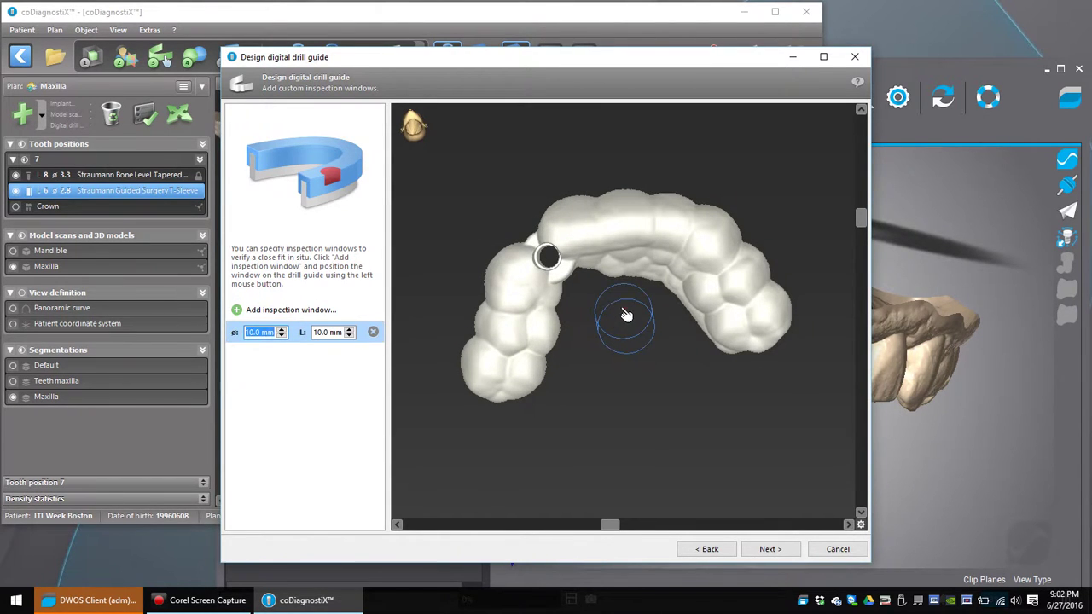
pyautogui.moveTo(623, 310); pyautogui.dragTo(596, 285)
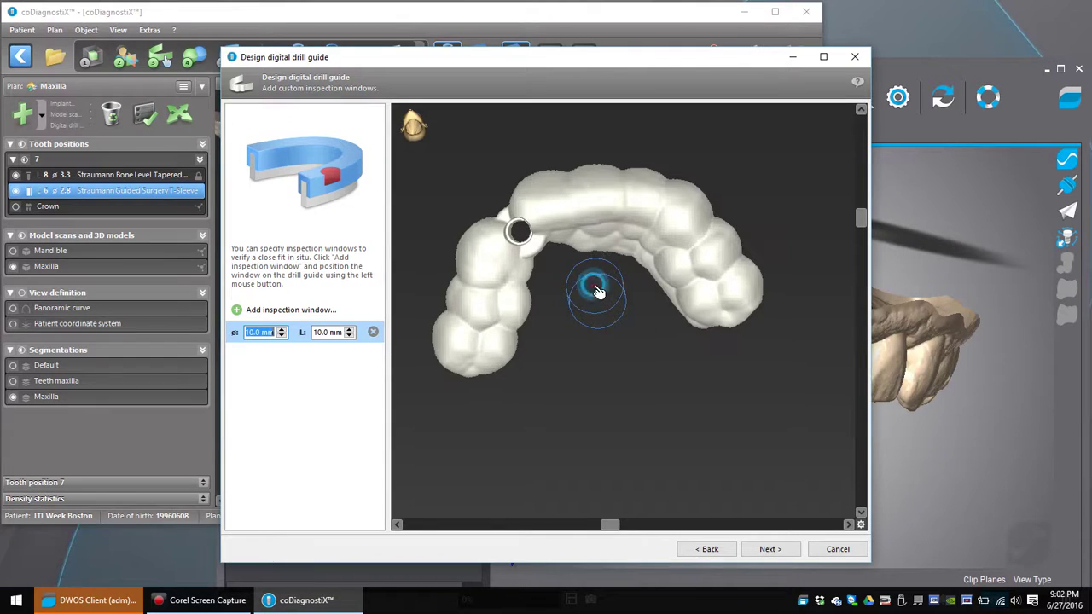
pyautogui.click(594, 288)
pyautogui.moveTo(518, 230); pyautogui.dragTo(504, 212)
pyautogui.scroll(4, 503, 215)
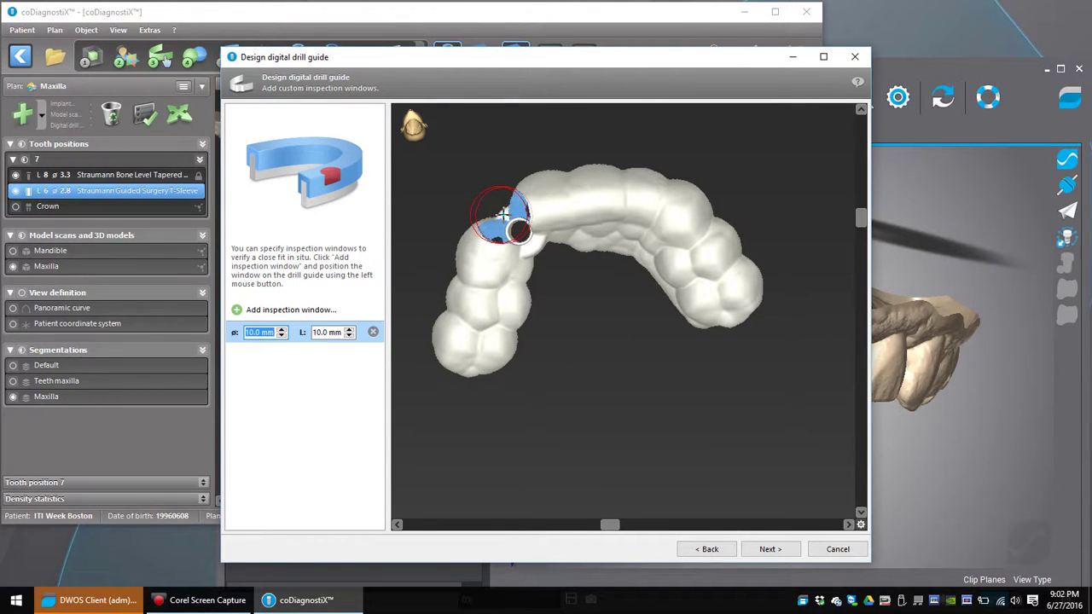
pyautogui.press('Up')
pyautogui.press('Up')
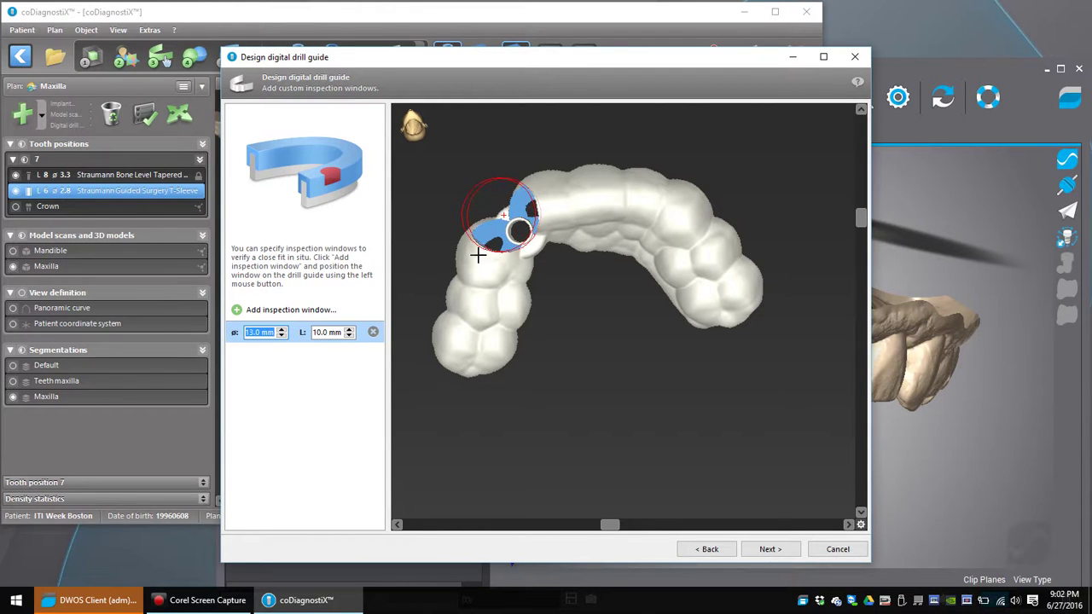
# Add a 10 mm inspection window on the outer posterior side of each arch half and shift both slightly toward the gum
pyautogui.click(287, 310)
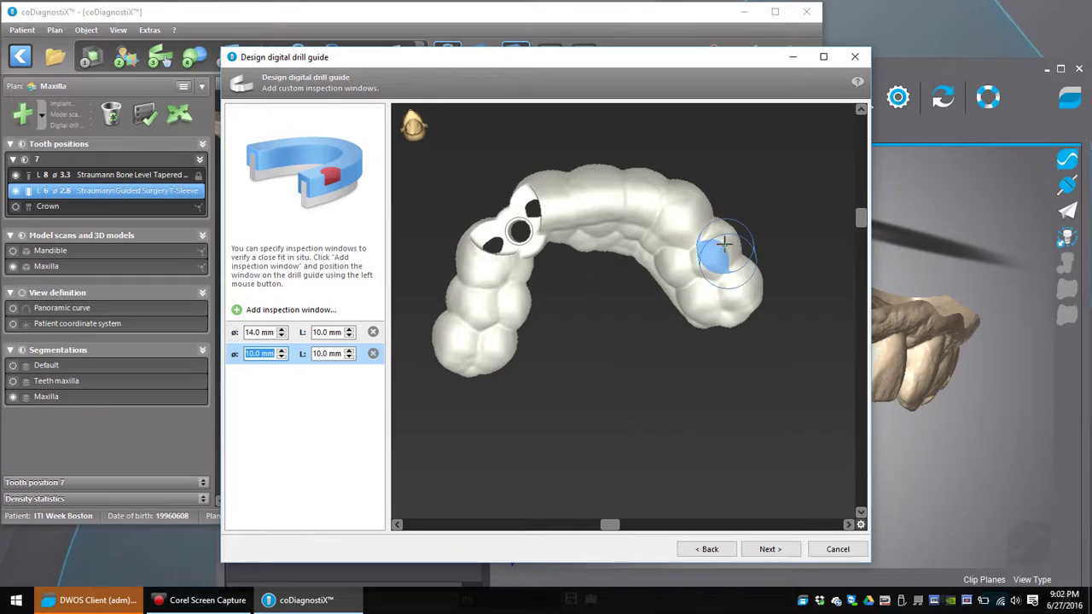
pyautogui.click(290, 310)
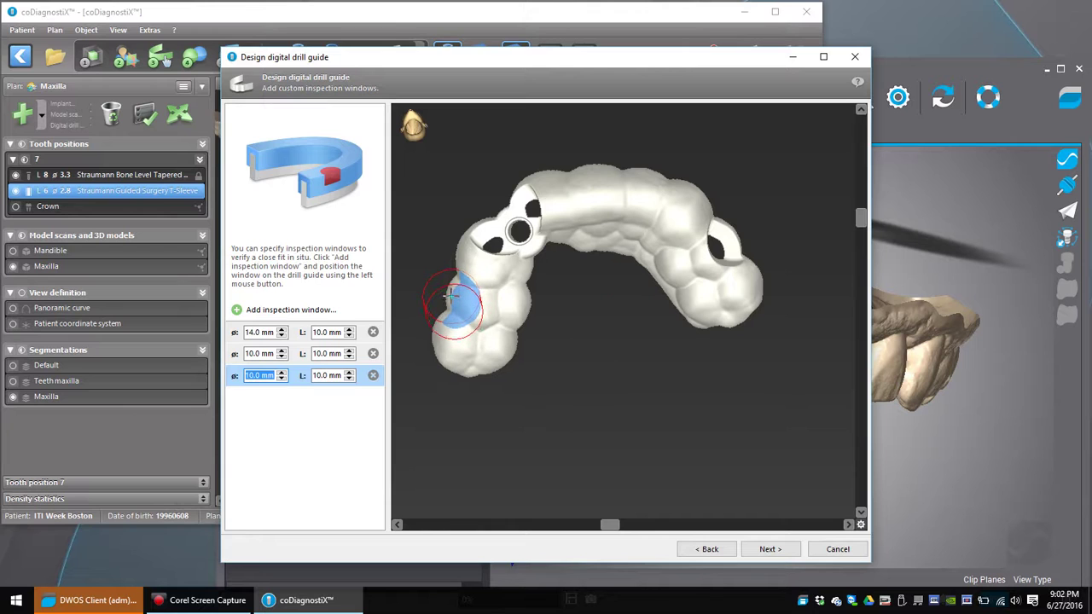
pyautogui.moveTo(593, 239); pyautogui.dragTo(768, 446)
pyautogui.moveTo(771, 451); pyautogui.dragTo(573, 343, button='right')
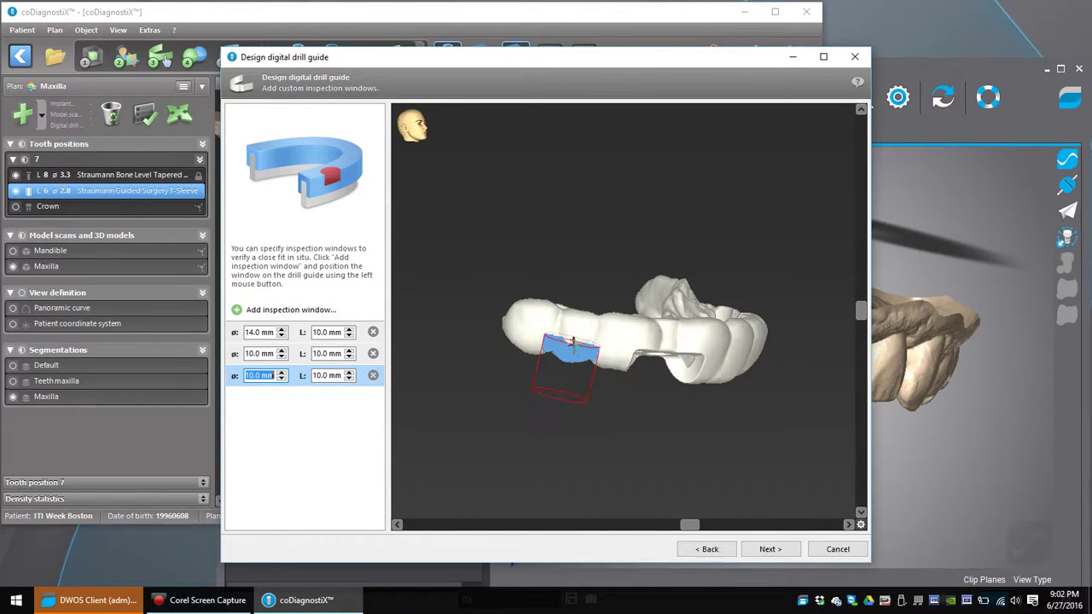
pyautogui.moveTo(570, 339); pyautogui.dragTo(574, 325)
pyautogui.moveTo(695, 342); pyautogui.dragTo(472, 329)
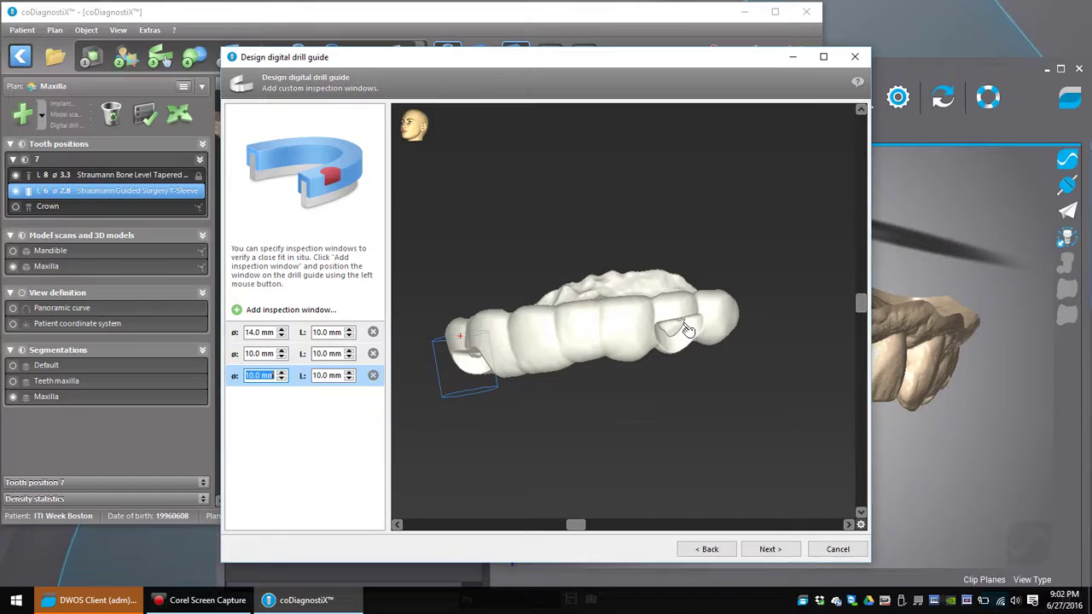
pyautogui.click(290, 354)
pyautogui.moveTo(696, 340); pyautogui.dragTo(682, 318)
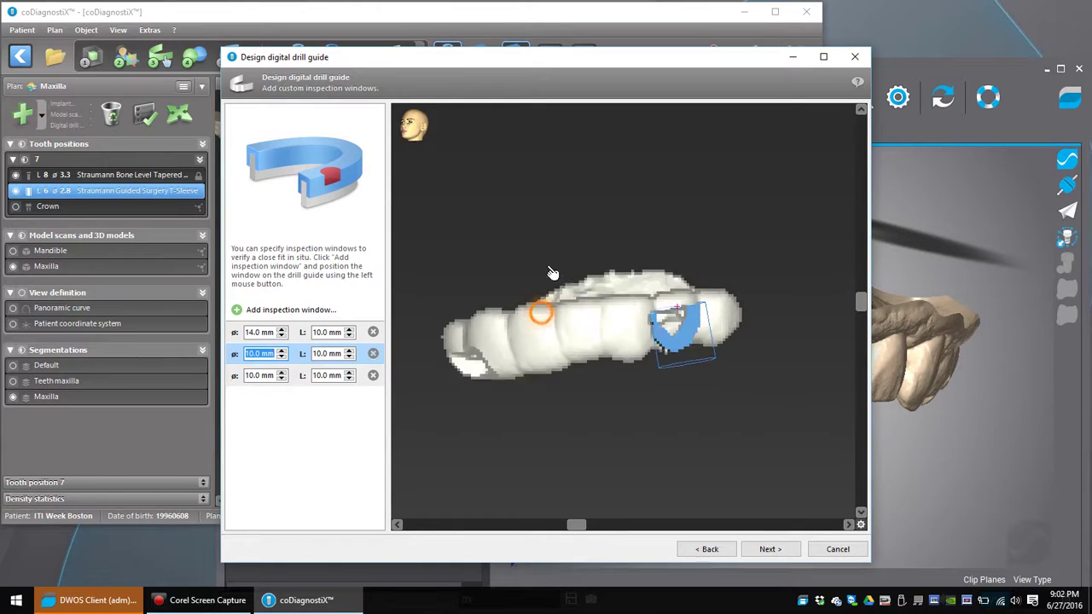
pyautogui.moveTo(551, 273); pyautogui.dragTo(680, 361)
pyautogui.click(768, 549)
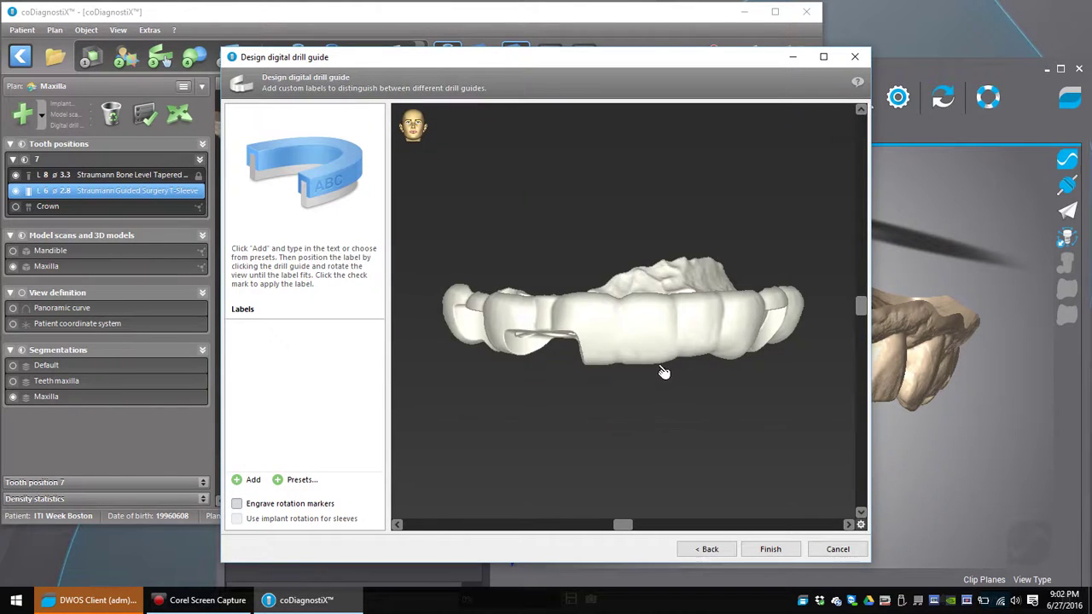
# Engrave an enlarged "coDX" label on the front of the guide beside the sleeve opening, and finish the drill guide design
pyautogui.moveTo(614, 365); pyautogui.dragTo(631, 414, button='right')
pyautogui.moveTo(811, 335); pyautogui.dragTo(812, 356, button='right')
pyautogui.moveTo(616, 312); pyautogui.dragTo(543, 312, button='right')
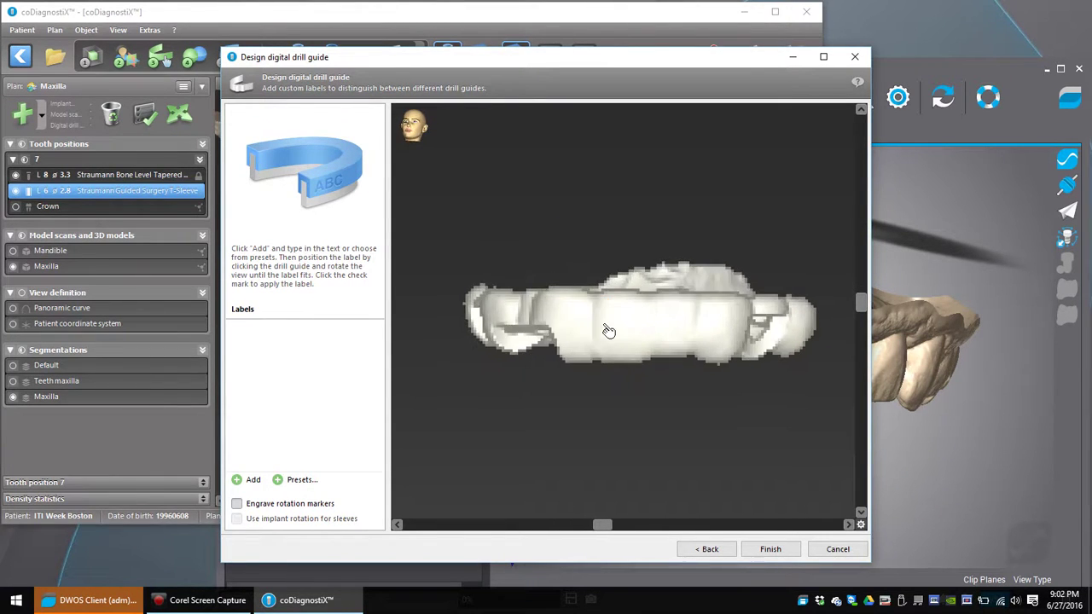
pyautogui.click(247, 480)
pyautogui.write('coDX')
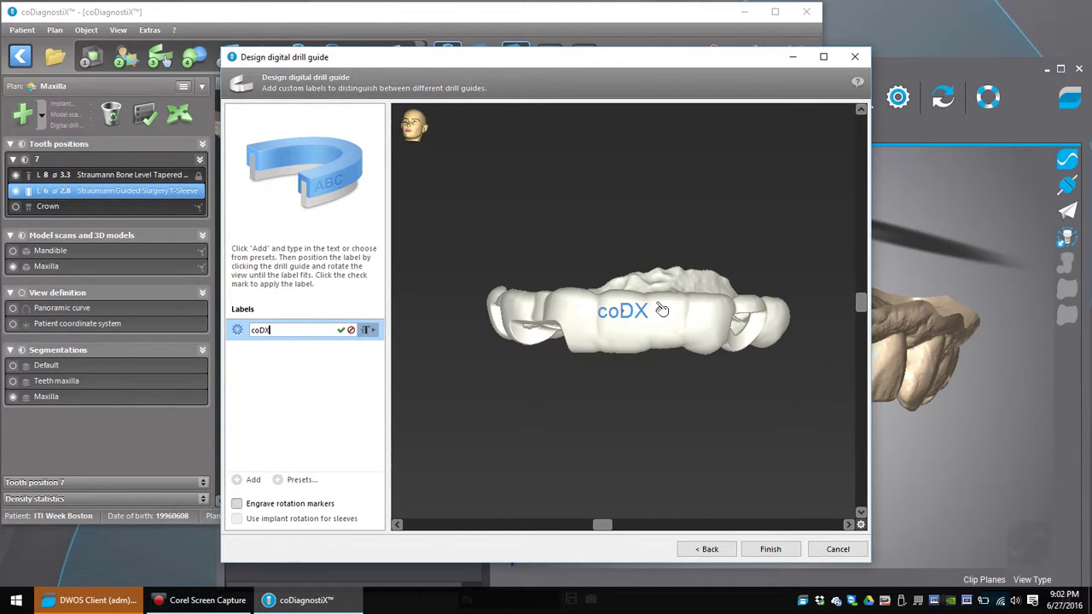
pyautogui.moveTo(622, 311); pyautogui.dragTo(624, 323)
pyautogui.scroll(6, 624, 328)
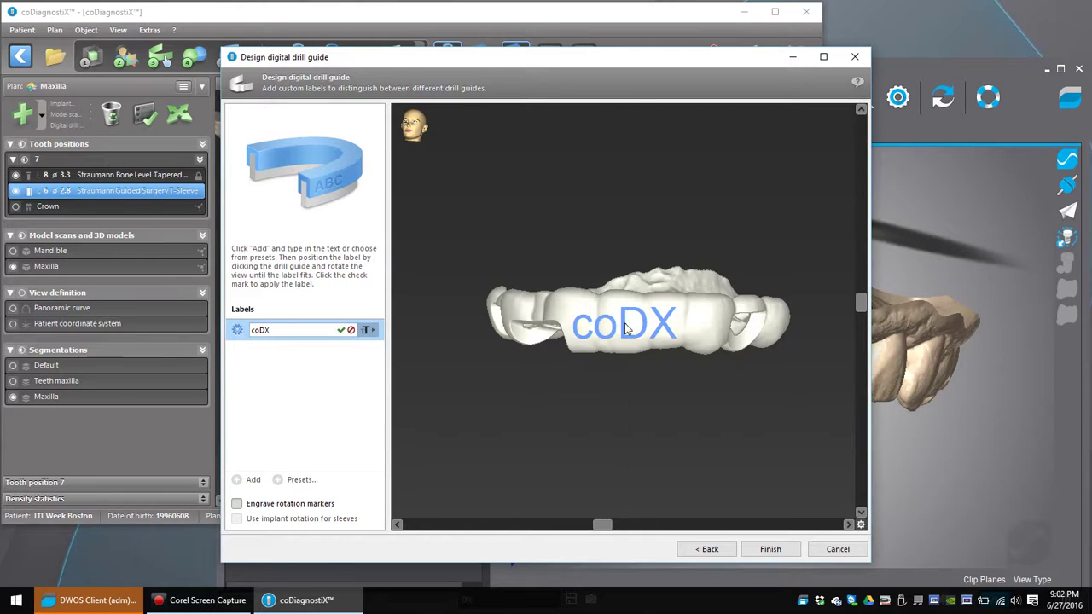
pyautogui.click(340, 329)
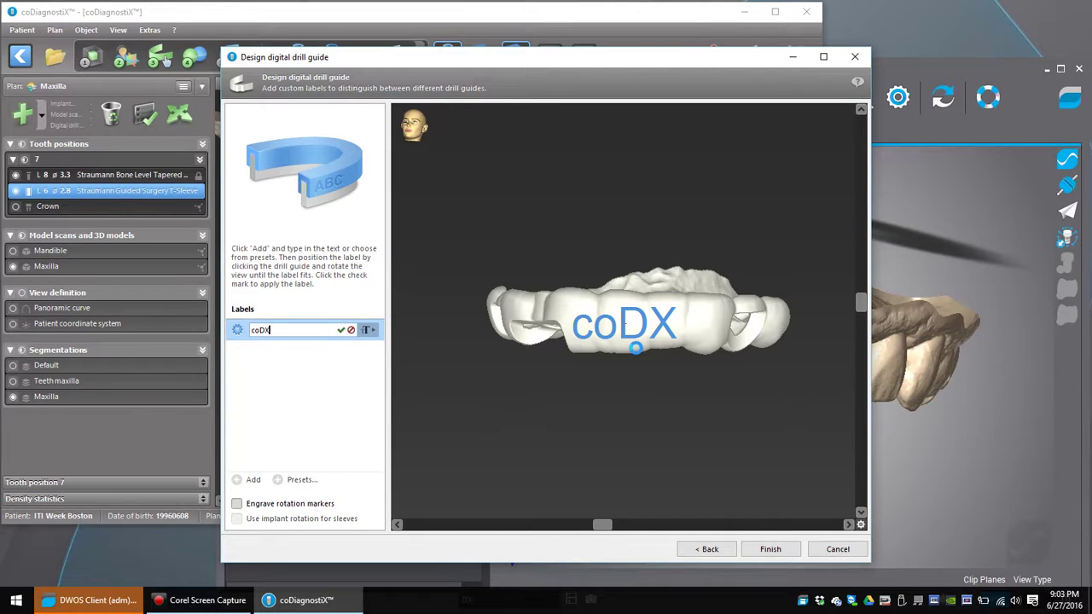
pyautogui.click(771, 550)
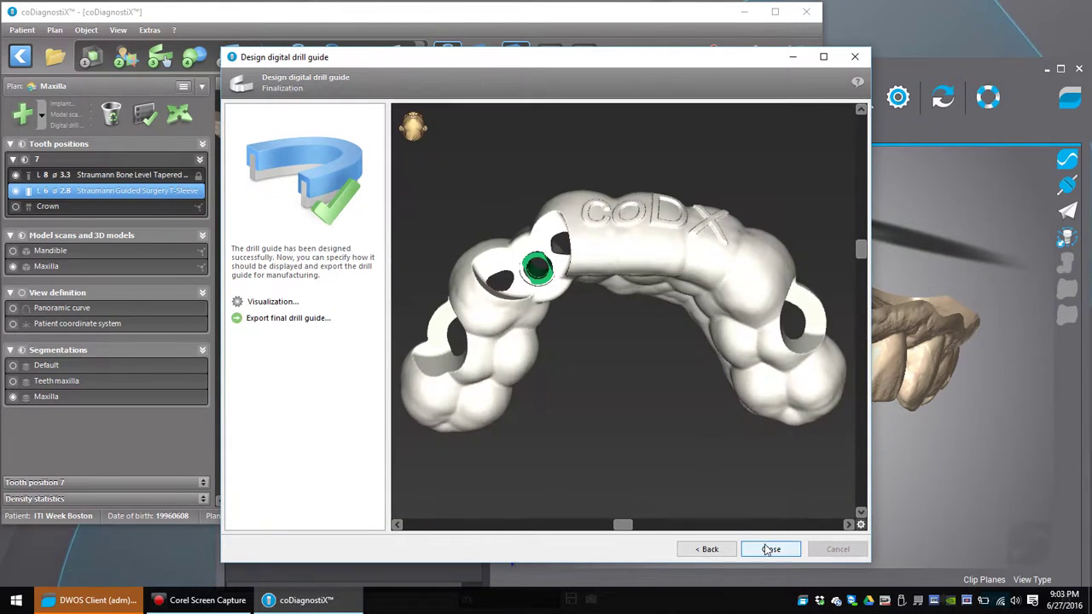
pyautogui.click(770, 549)
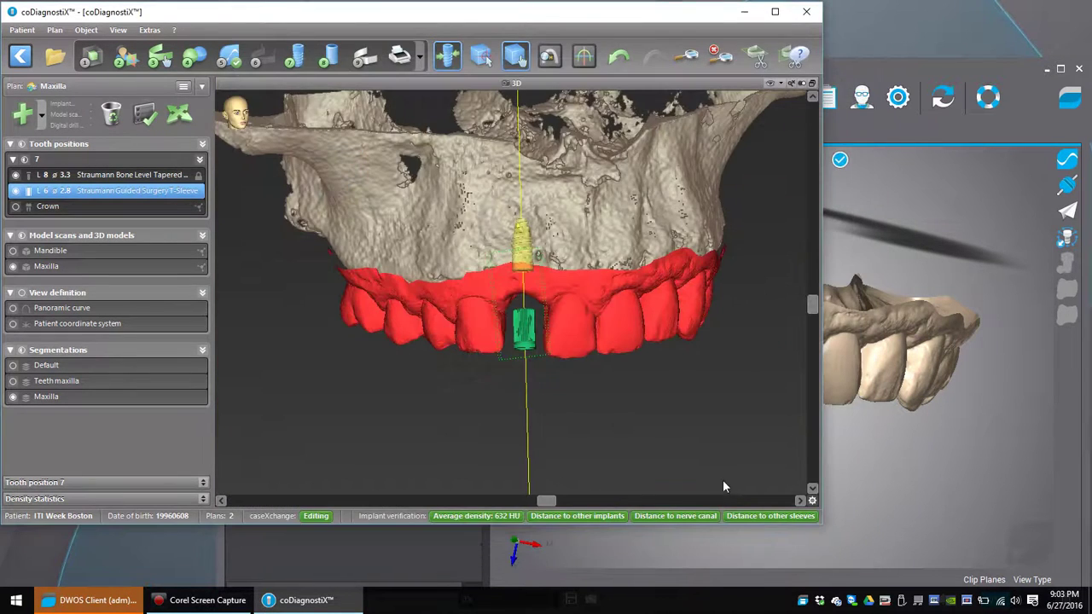
# View the finished guide on the maxilla from the biting side, check the crown in DWOS, and return to coDiagnostiX
pyautogui.click(518, 62)
pyautogui.moveTo(565, 312); pyautogui.dragTo(548, 207)
pyautogui.click(881, 75)
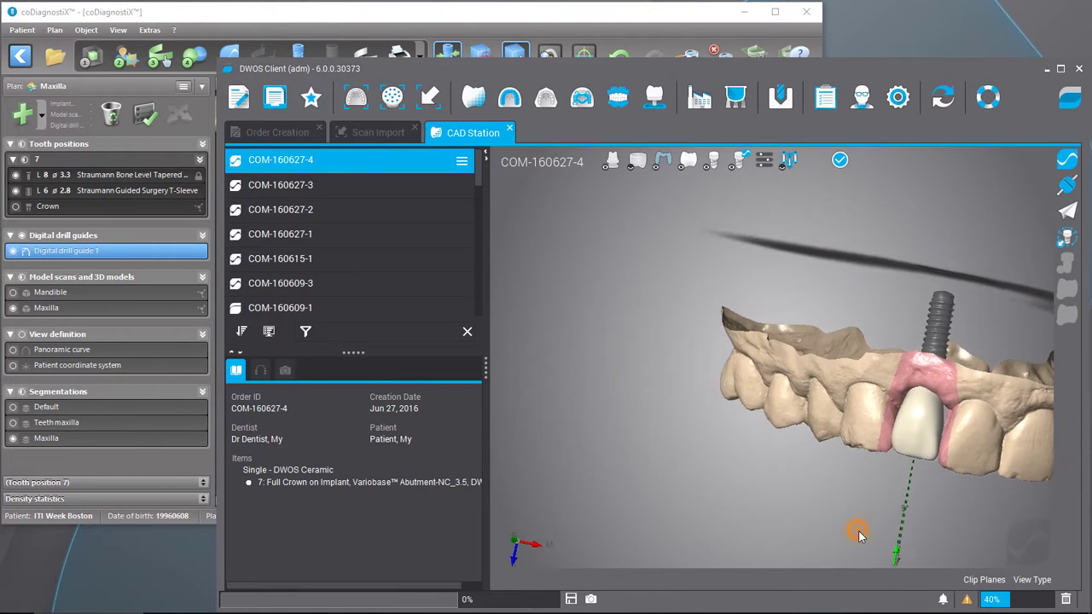
pyautogui.click(550, 17)
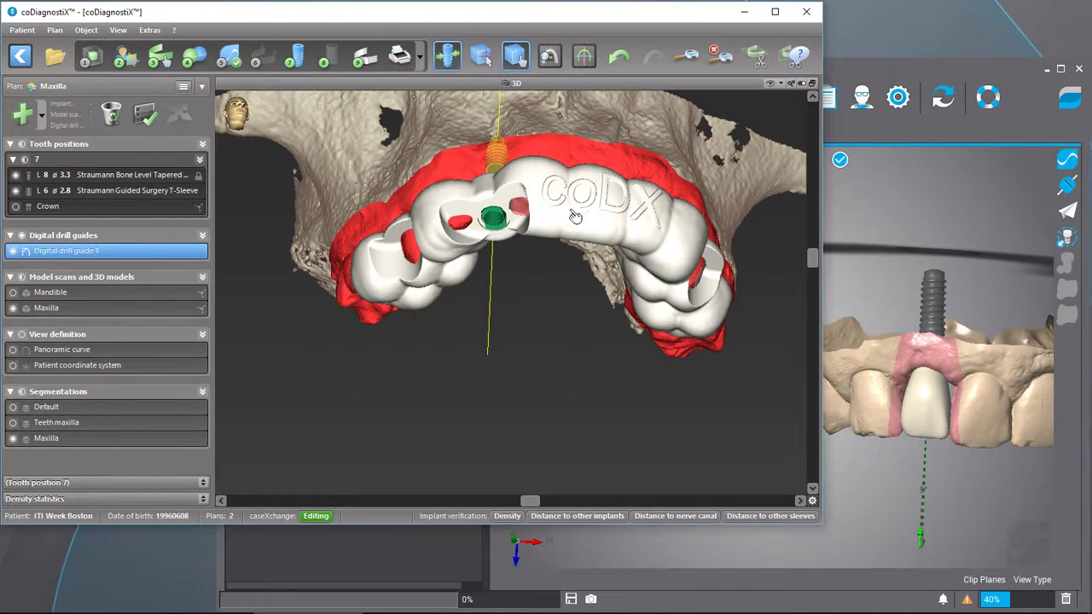